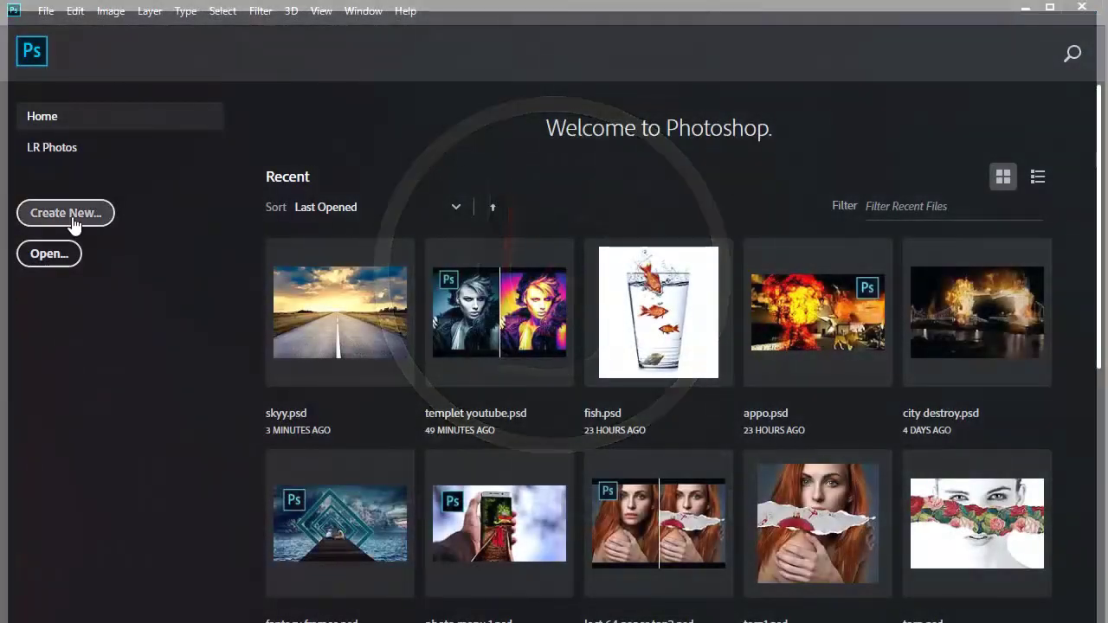
- Create a 1280 × 720 px RGB document at 300 pixels/inch with a white background, and unlock its background layer
click(73, 219)
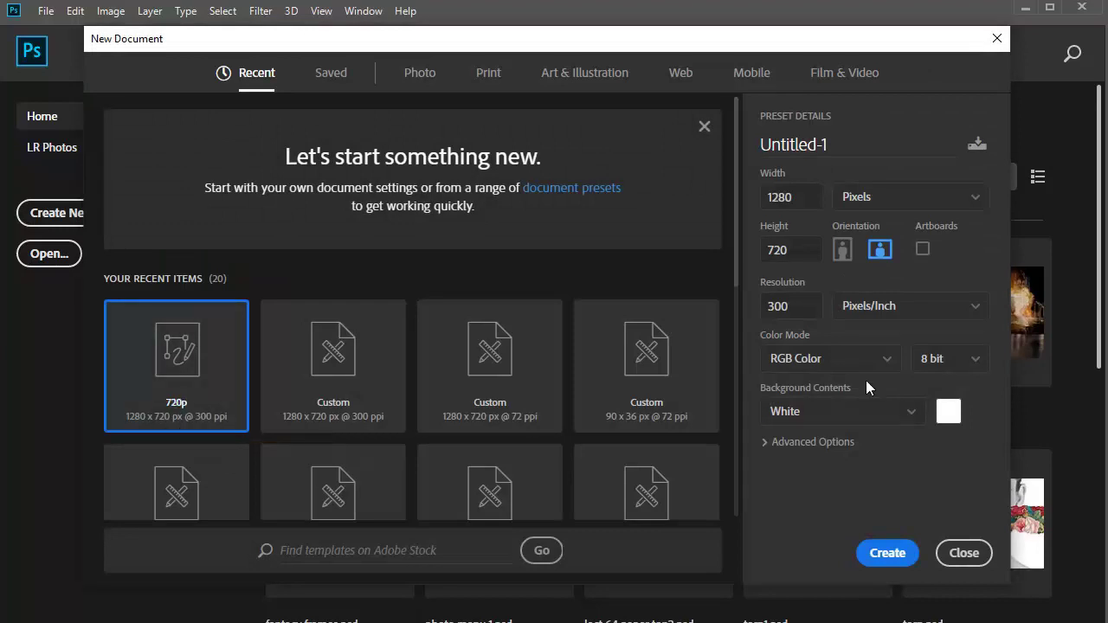
click(890, 553)
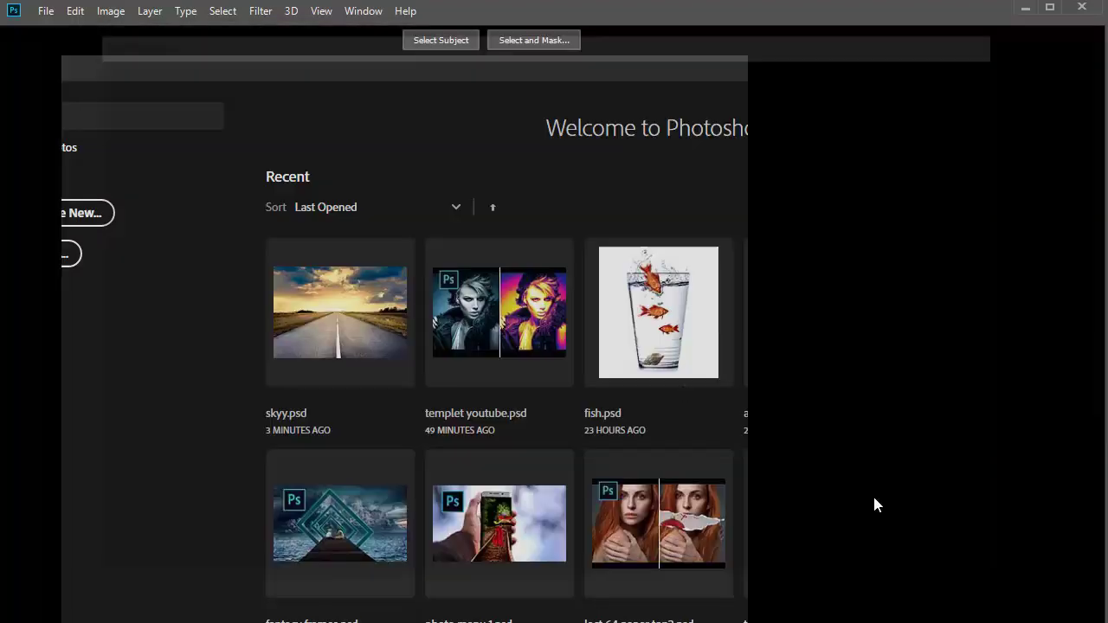
click(1074, 429)
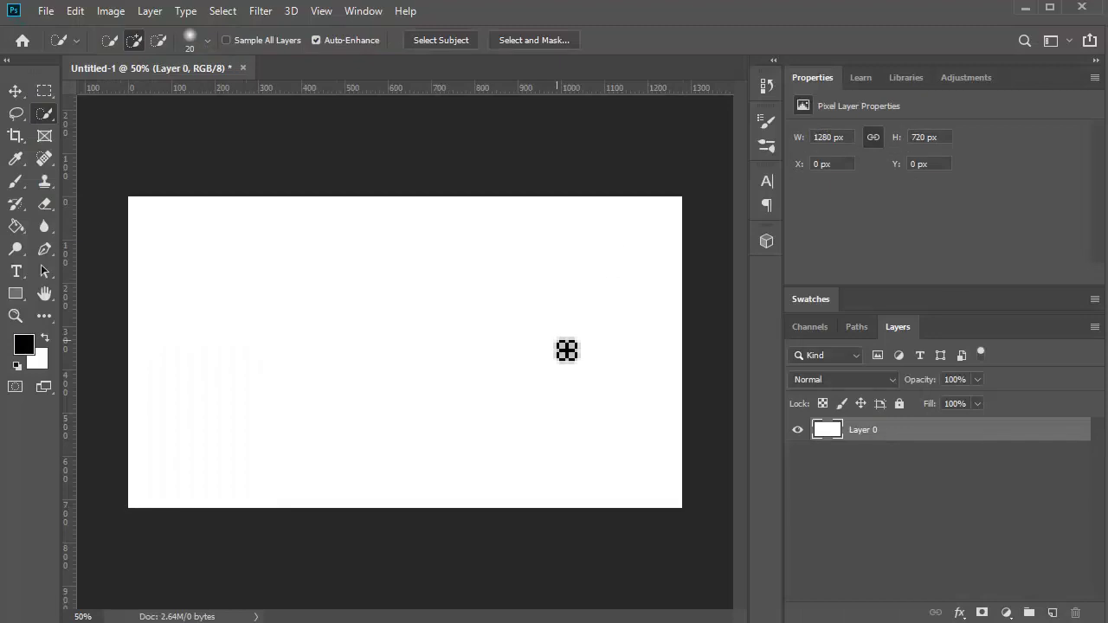
- Place the bicycle image from the images folder as an embedded object and scale it to about 83% to fill the canvas
click(47, 13)
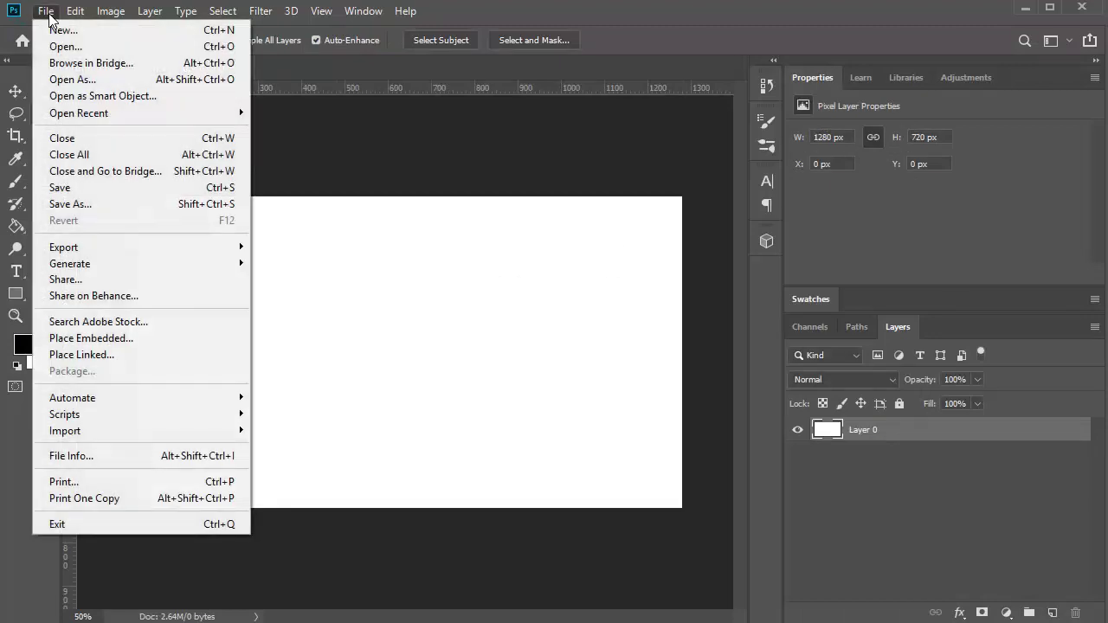
click(75, 339)
click(496, 291)
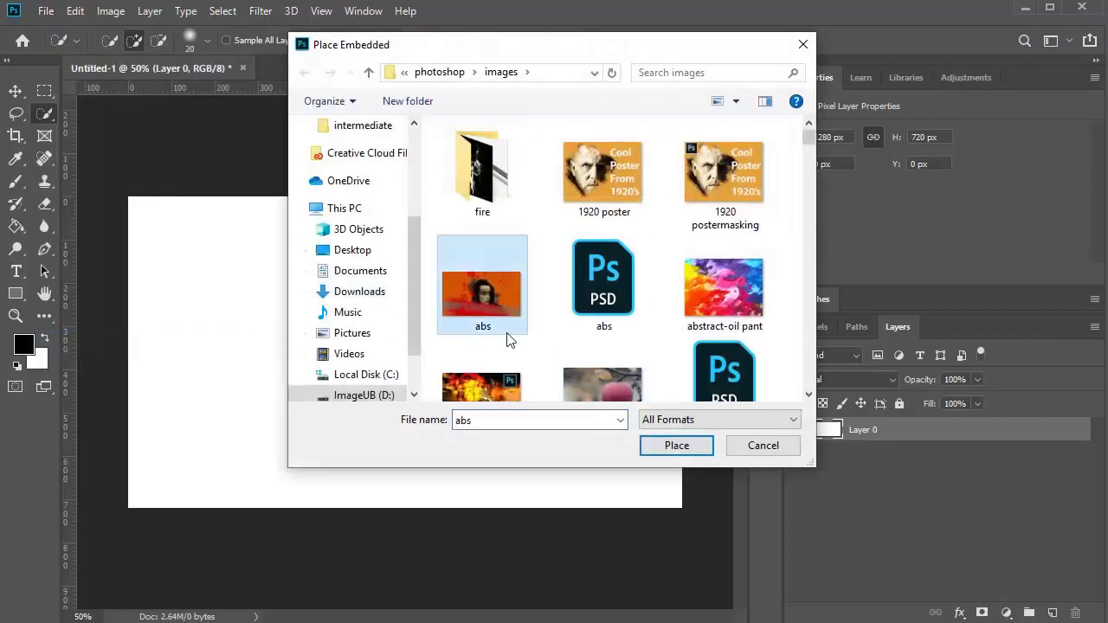
key(b)
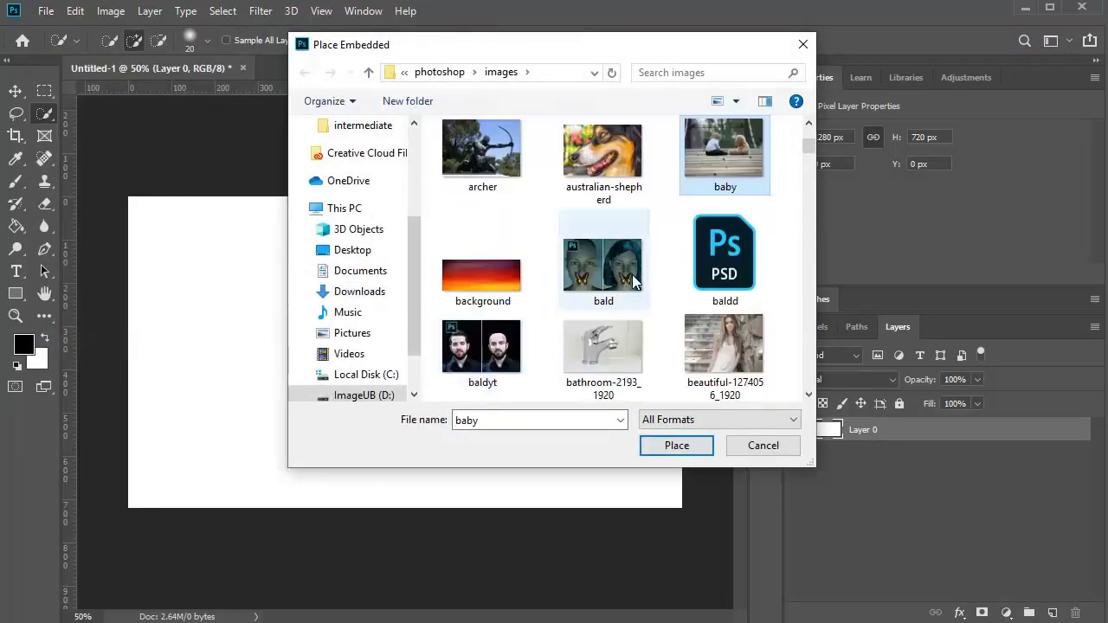
key(b)
key(b)
key(b)
key(b)
key(b)
scroll(627, 301, down, 2)
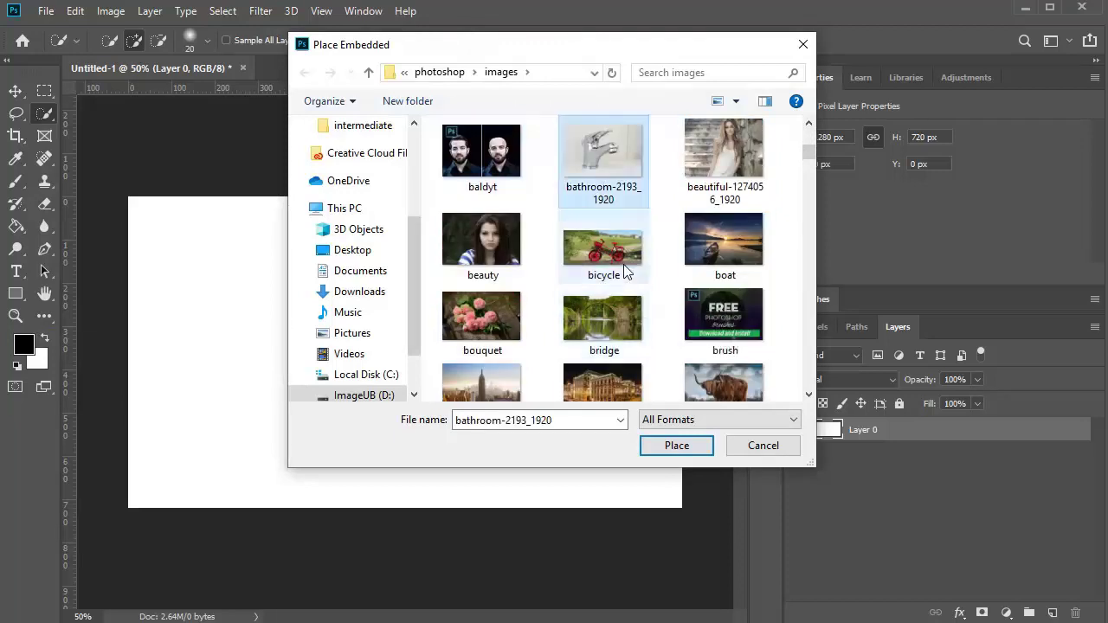
double_click(625, 268)
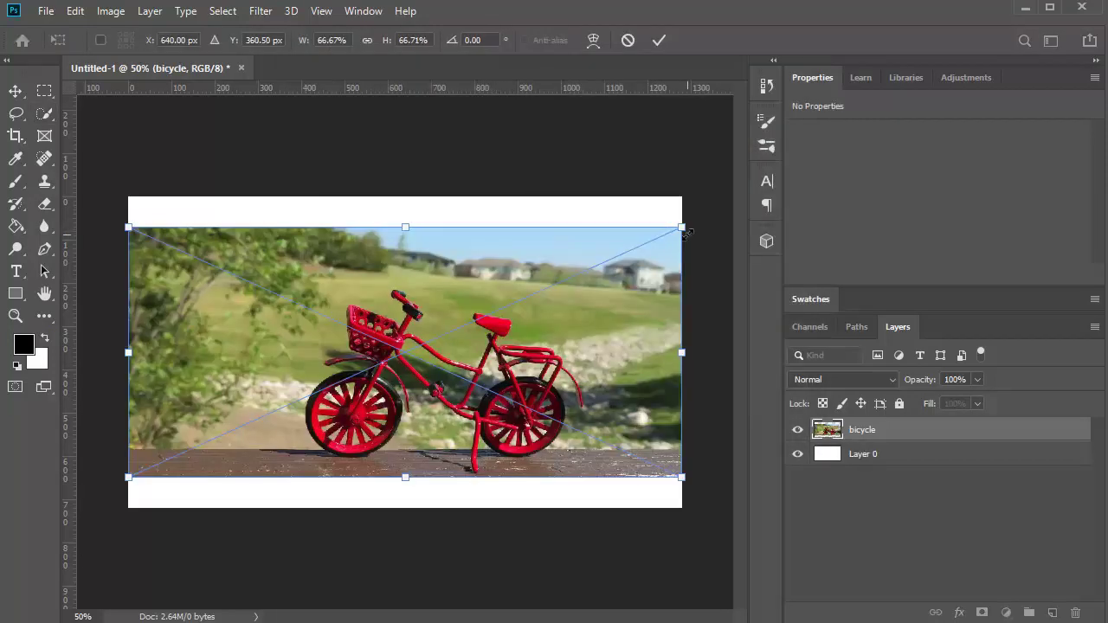
drag(684, 228, 738, 158)
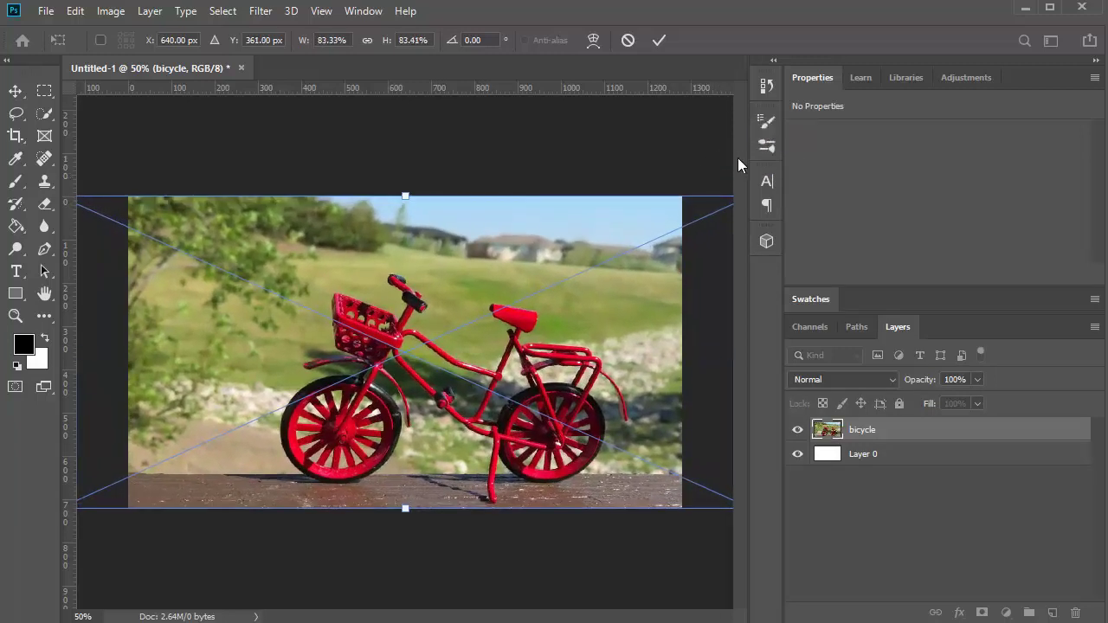
key(Return)
- Move the bicycle image to about X -224 px, Y -4 px and rasterize its layer
key(v)
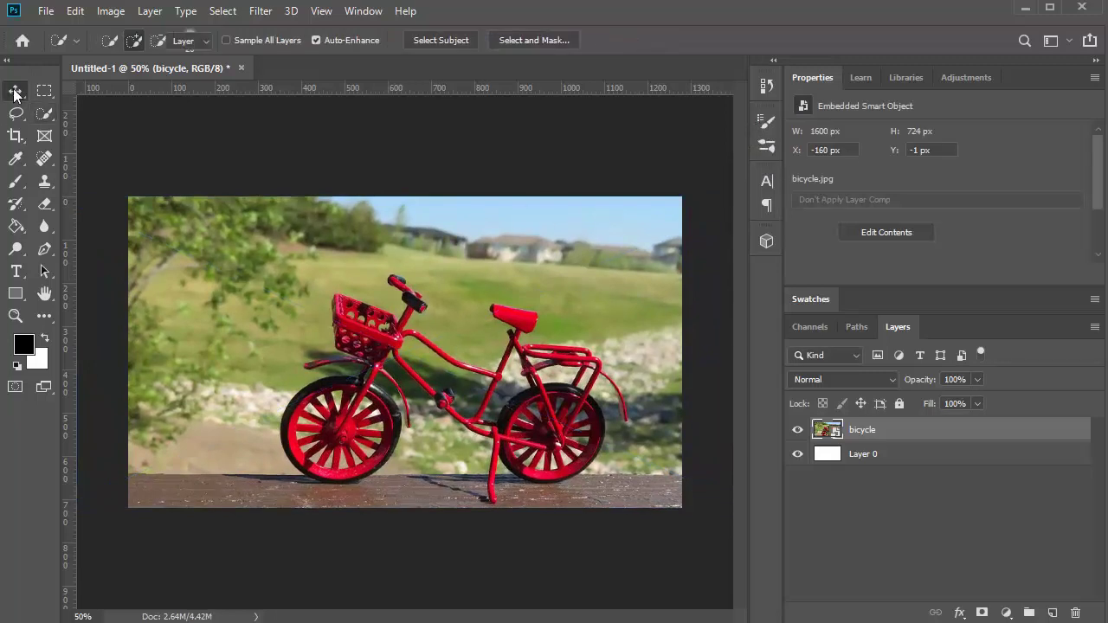
mouse_move(387, 364)
mouse_down()
mouse_move(350, 364)
mouse_move(367, 362)
mouse_up()
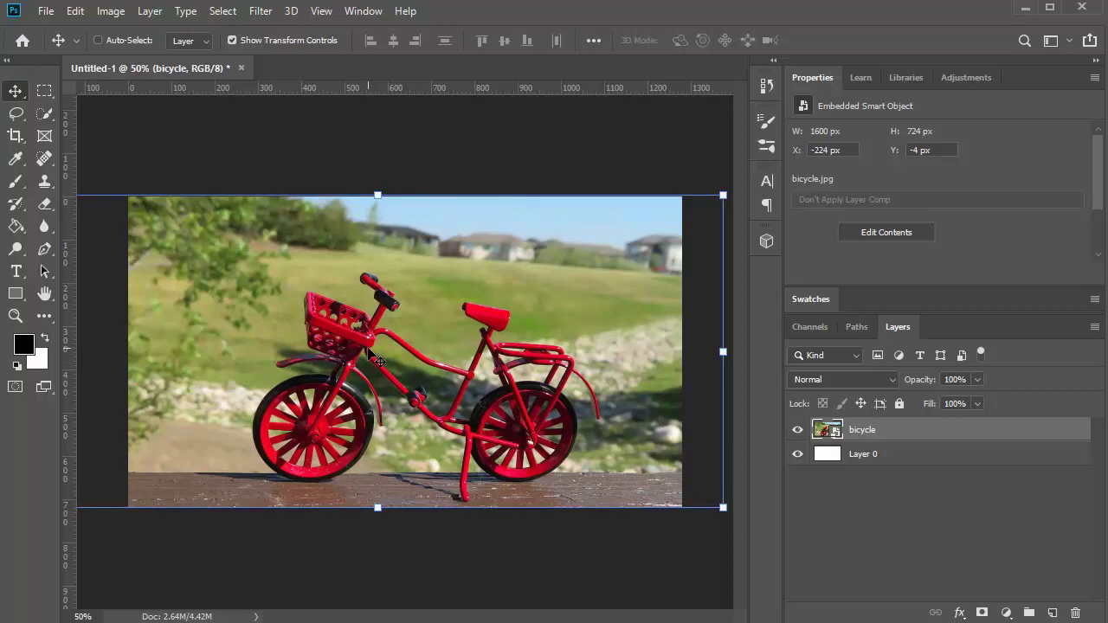
right_click(864, 431)
click(916, 300)
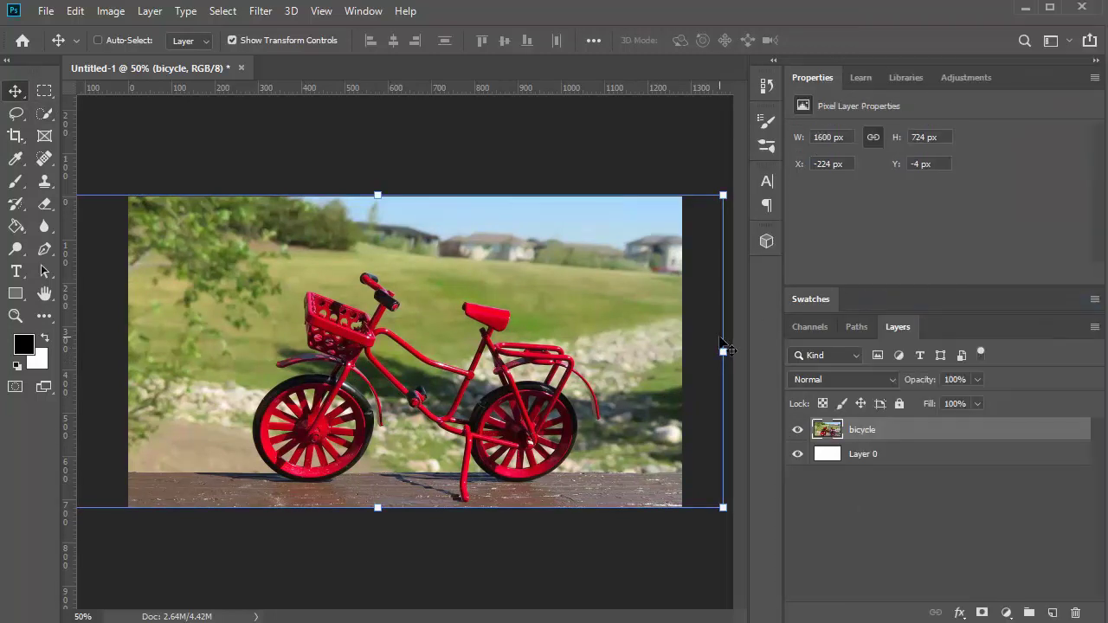
- Select the bicycle's front wheel using the Quick Selection tool at brush size 15
key(ctrl)
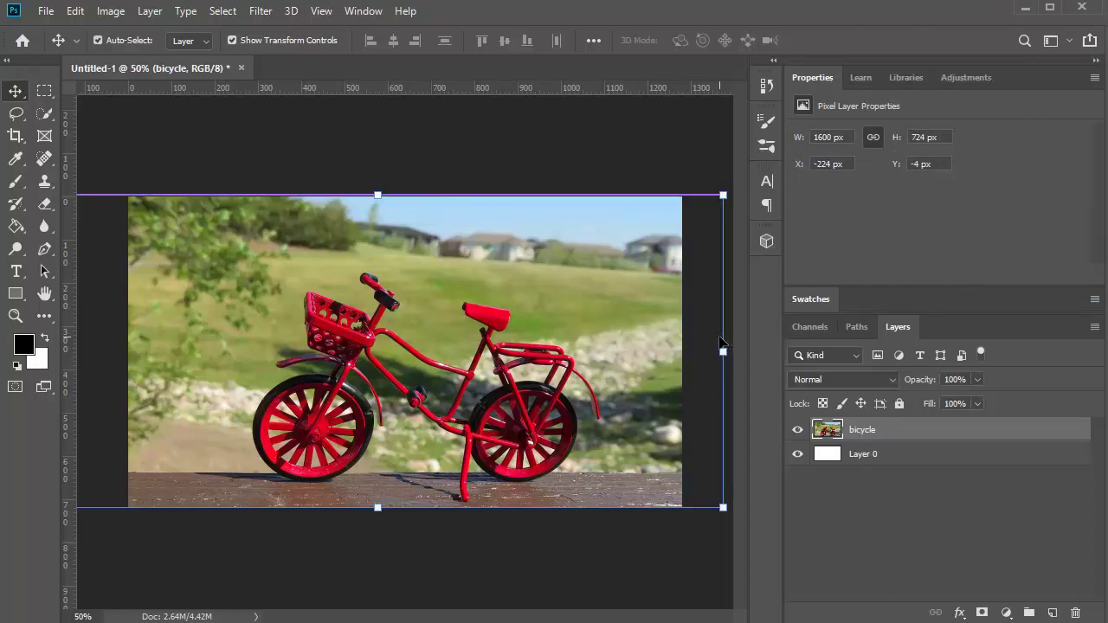
key(ctrl+plus)
key(ctrl+plus)
key(ctrl+plus)
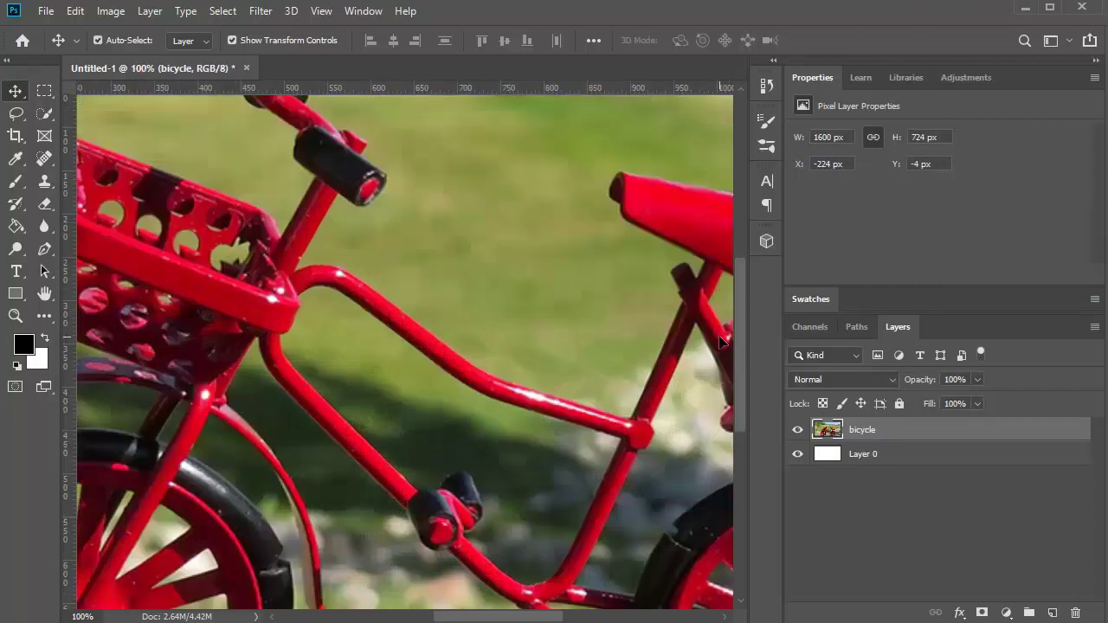
drag(170, 463, 391, 177)
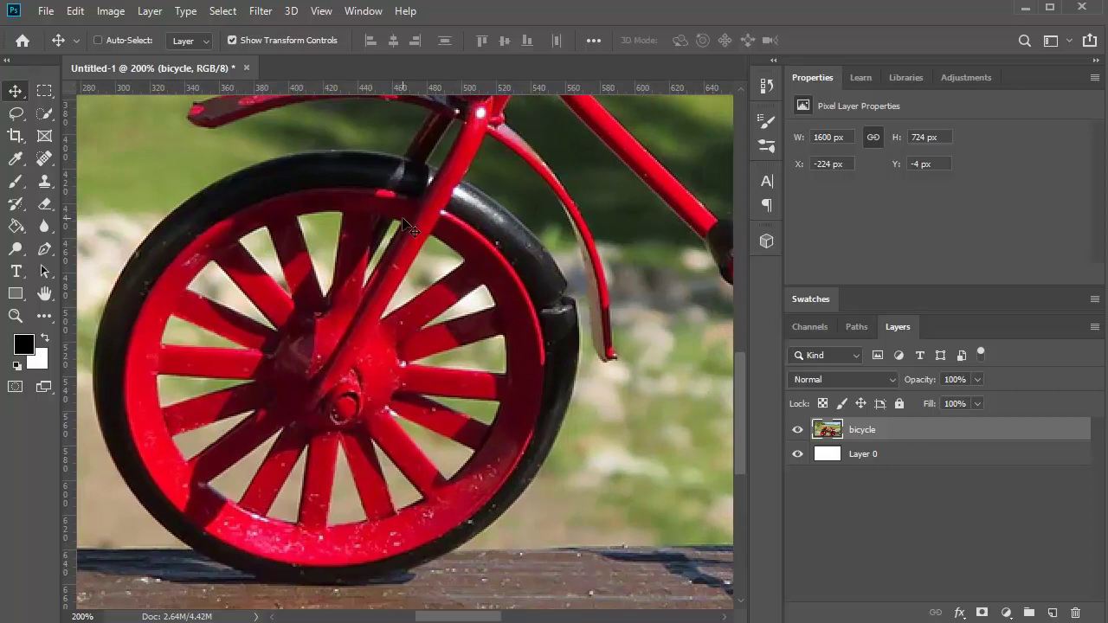
click(46, 116)
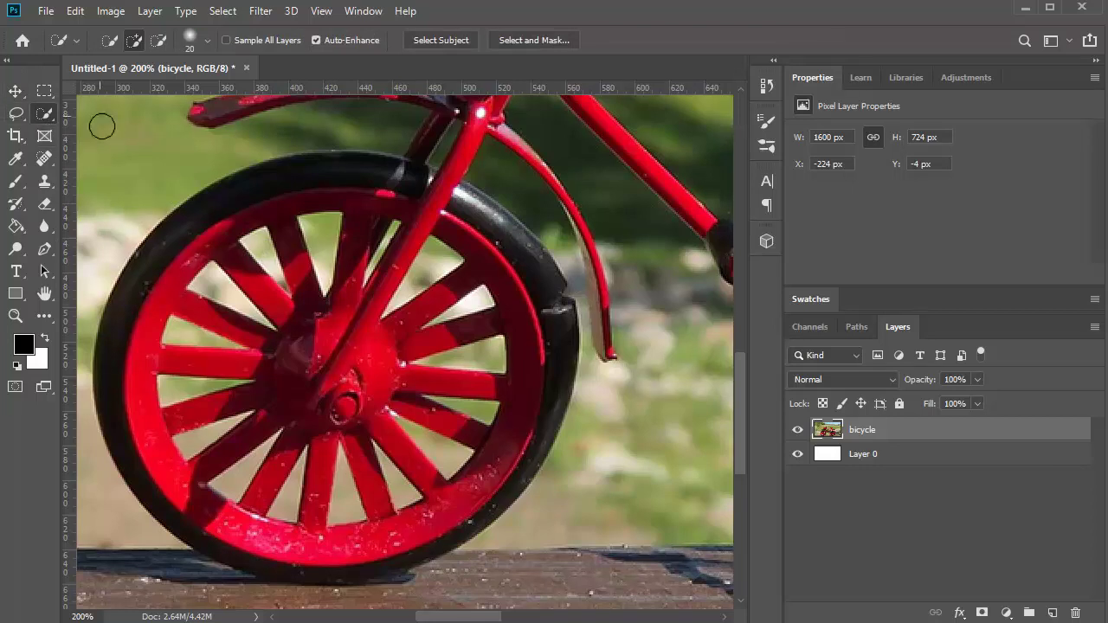
key(bracketleft)
key(bracketleft)
key(bracketright)
key(bracketleft)
key(bracketright)
key(bracketright)
key(bracketleft)
mouse_move(203, 257)
mouse_down()
mouse_move(246, 237)
mouse_move(254, 275)
mouse_move(291, 320)
mouse_move(304, 303)
mouse_move(292, 239)
mouse_move(306, 223)
mouse_move(339, 210)
mouse_move(401, 222)
mouse_move(329, 341)
mouse_move(225, 359)
mouse_move(207, 387)
mouse_move(224, 491)
mouse_move(288, 520)
mouse_move(332, 523)
mouse_move(406, 521)
mouse_move(449, 499)
mouse_move(517, 380)
mouse_move(515, 336)
mouse_move(491, 317)
mouse_move(421, 305)
mouse_move(465, 252)
mouse_up()
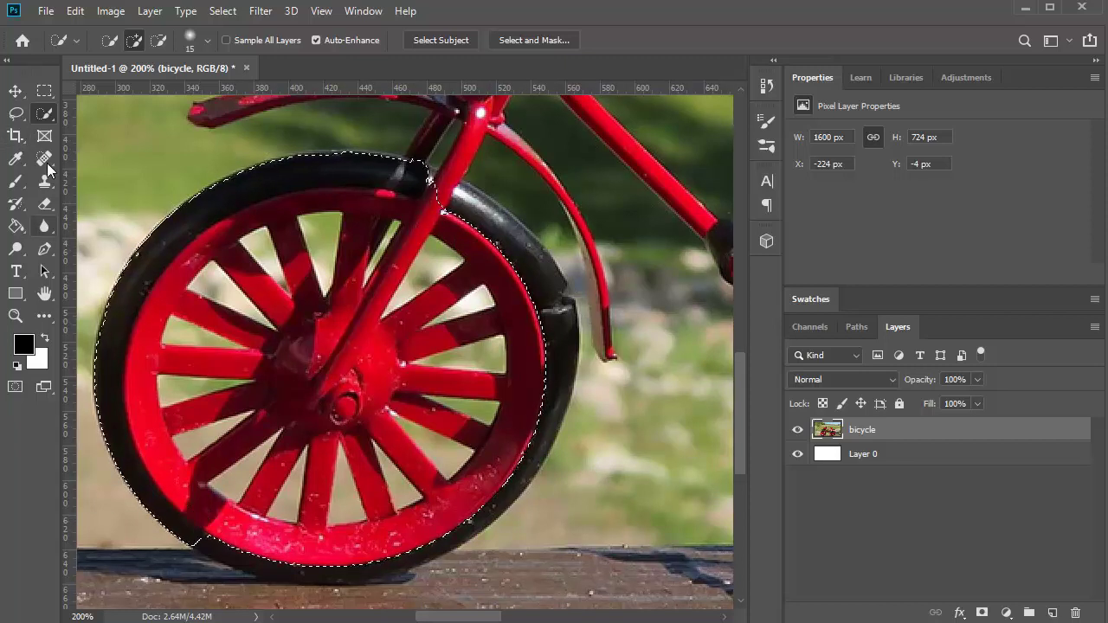
- Subtract the black tyre and the fork from the selection, refining at brush size 9, and copy the selected red wheel to a new layer
click(159, 40)
mouse_move(232, 596)
mouse_down()
mouse_move(206, 552)
mouse_move(125, 489)
mouse_move(101, 371)
mouse_move(108, 278)
mouse_move(170, 209)
mouse_move(290, 163)
mouse_move(354, 149)
mouse_move(416, 158)
mouse_move(451, 201)
mouse_move(340, 374)
mouse_move(384, 416)
mouse_move(359, 396)
mouse_up()
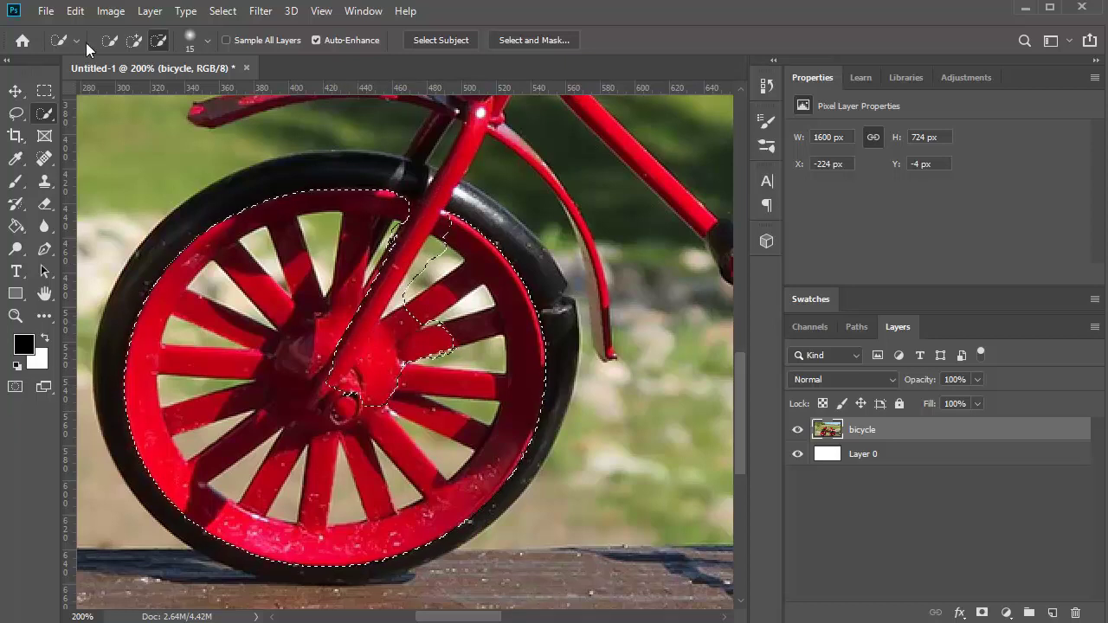
click(132, 42)
key(bracketleft)
key(bracketleft)
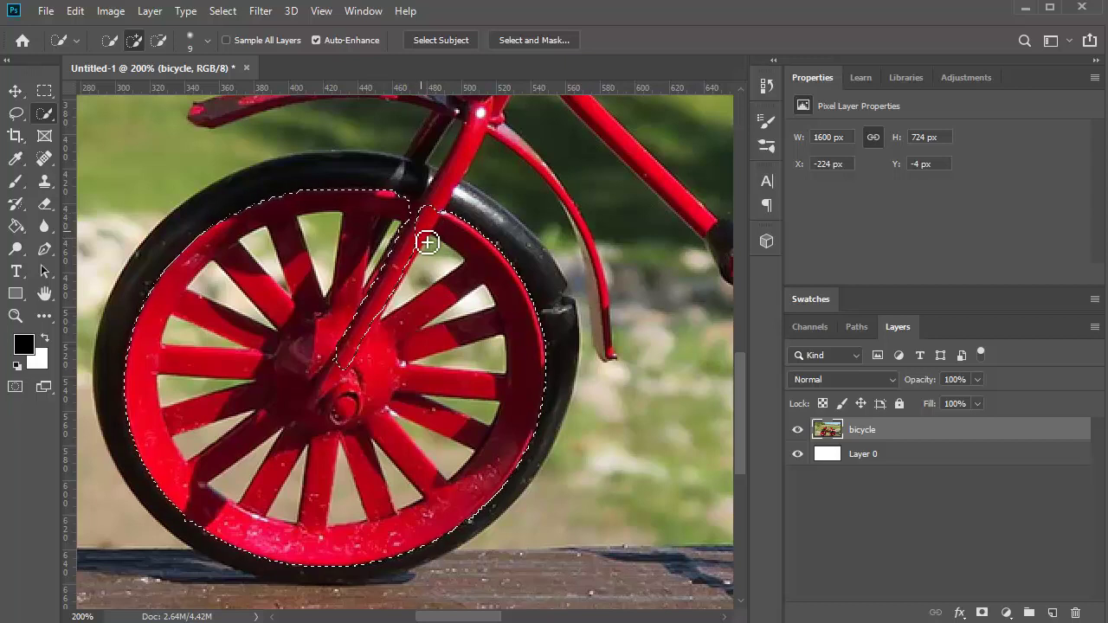
click(159, 41)
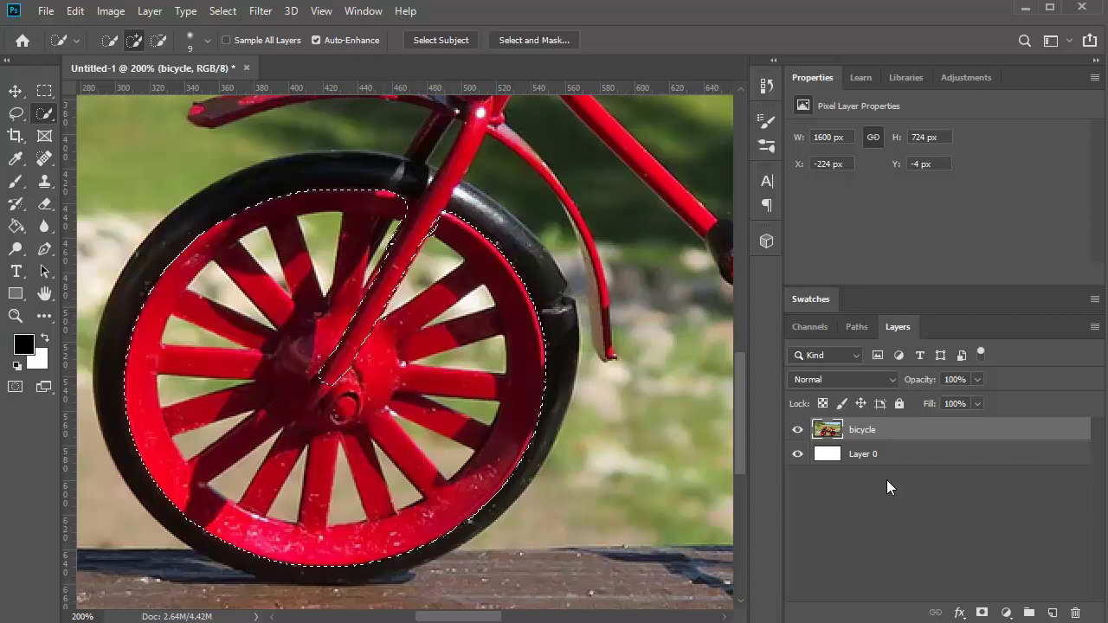
key(ctrl+j)
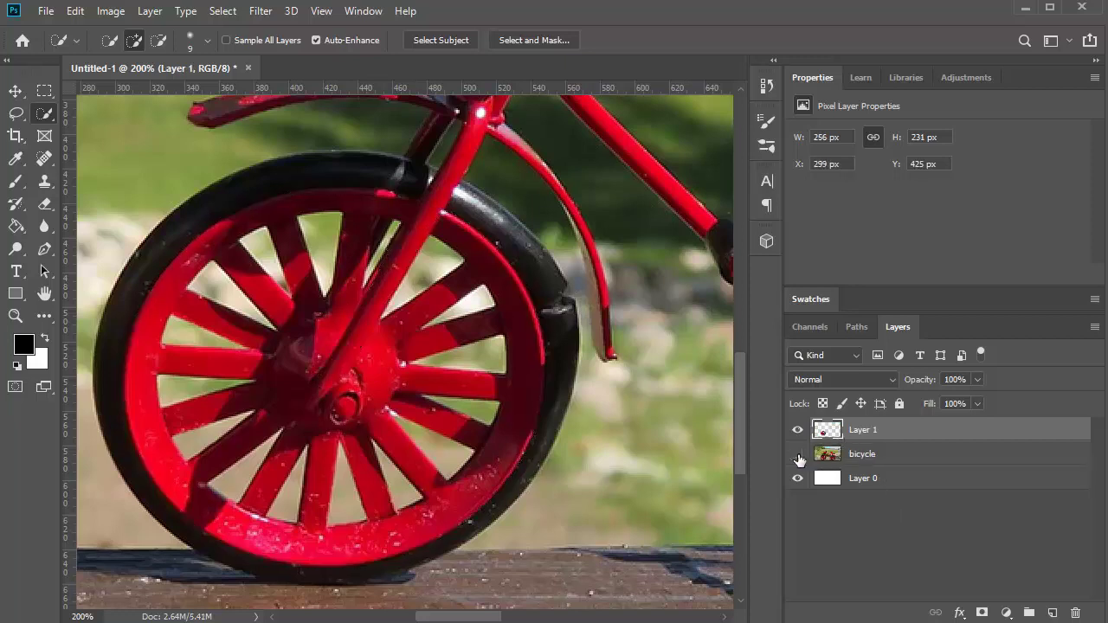
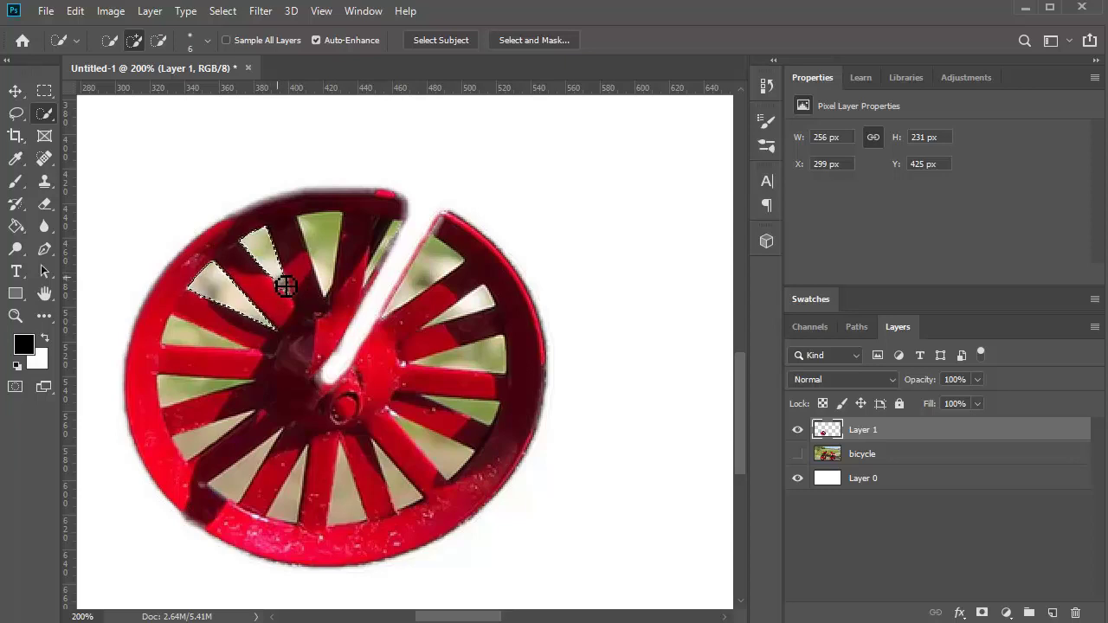
- With the bicycle layer hidden, select all the background gaps between the wheel's spokes on Layer 1 and delete them
click(158, 40)
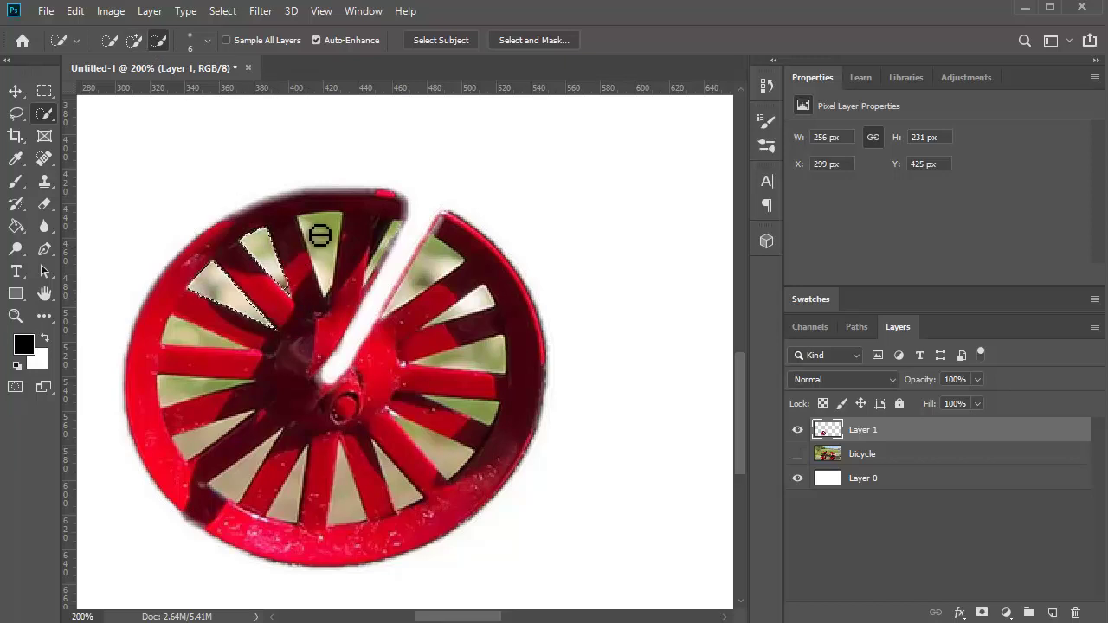
click(110, 40)
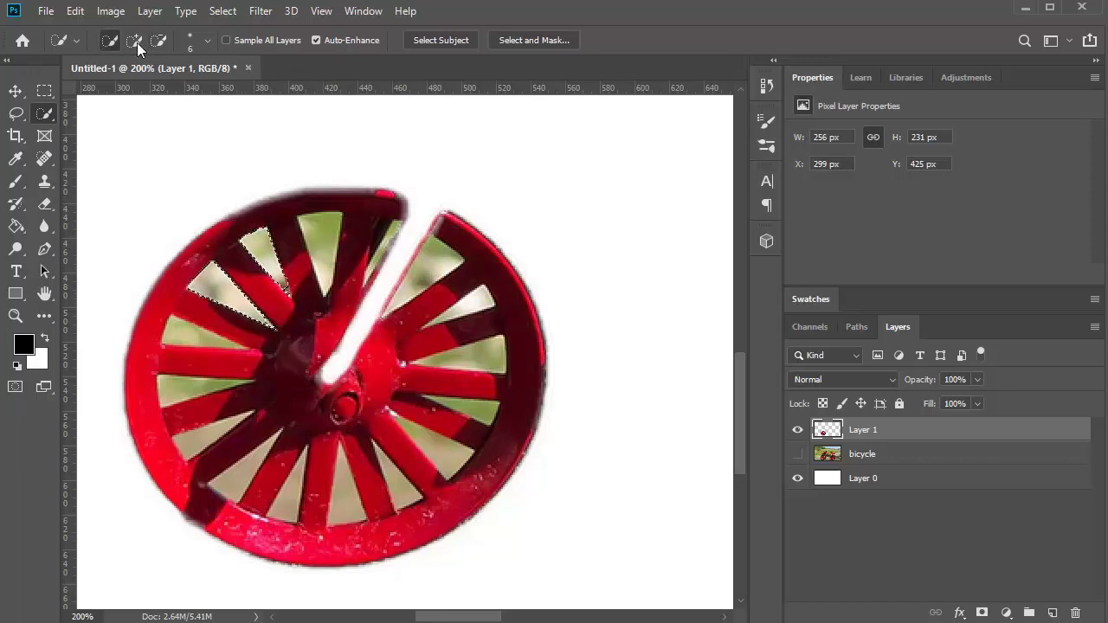
click(334, 250)
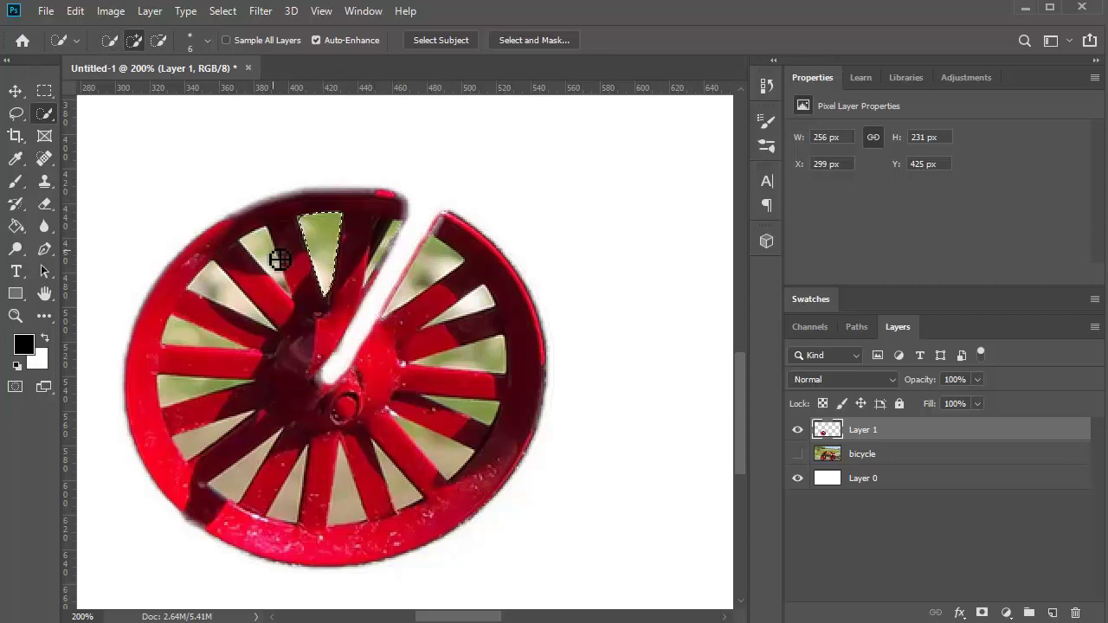
click(195, 389)
click(208, 436)
click(253, 481)
click(302, 494)
click(354, 490)
click(401, 483)
click(447, 464)
click(479, 412)
click(477, 362)
click(484, 315)
click(440, 277)
click(396, 238)
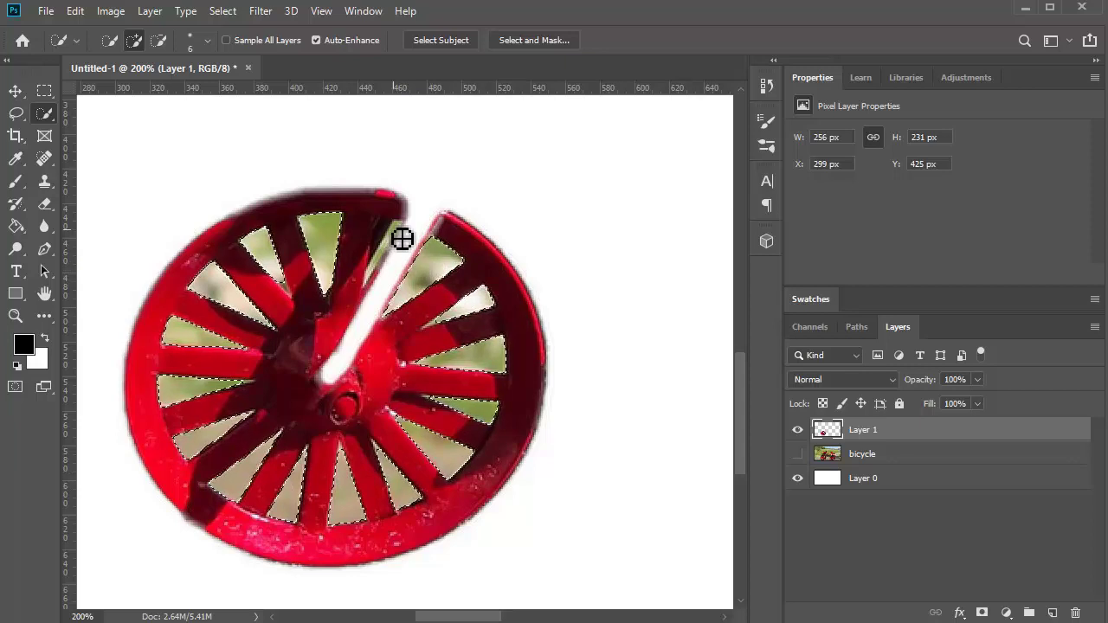
drag(390, 257, 376, 286)
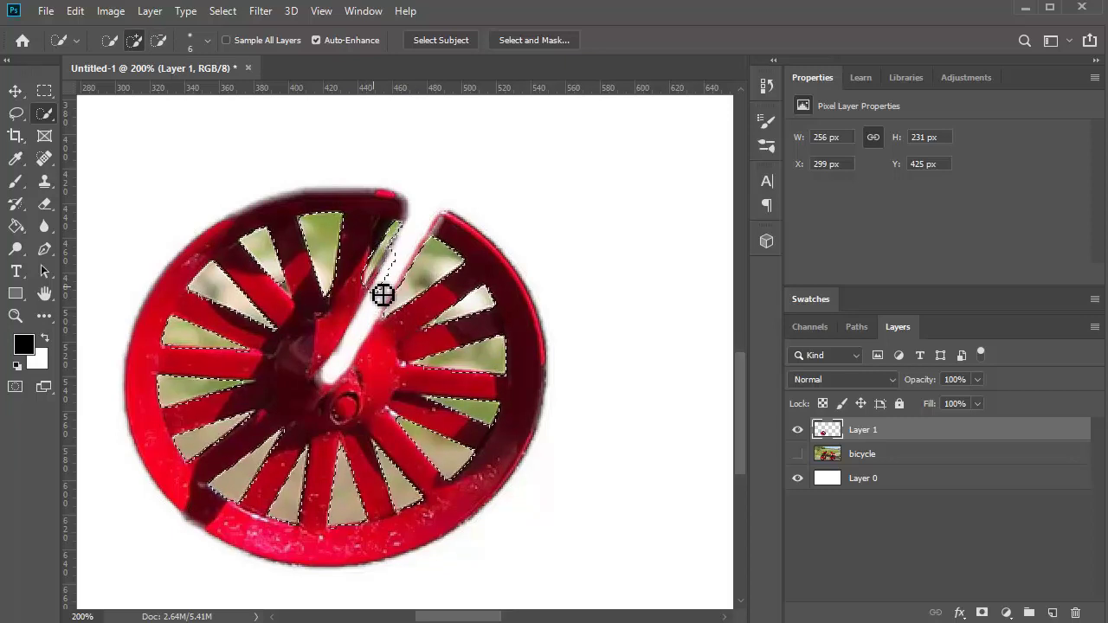
click(159, 40)
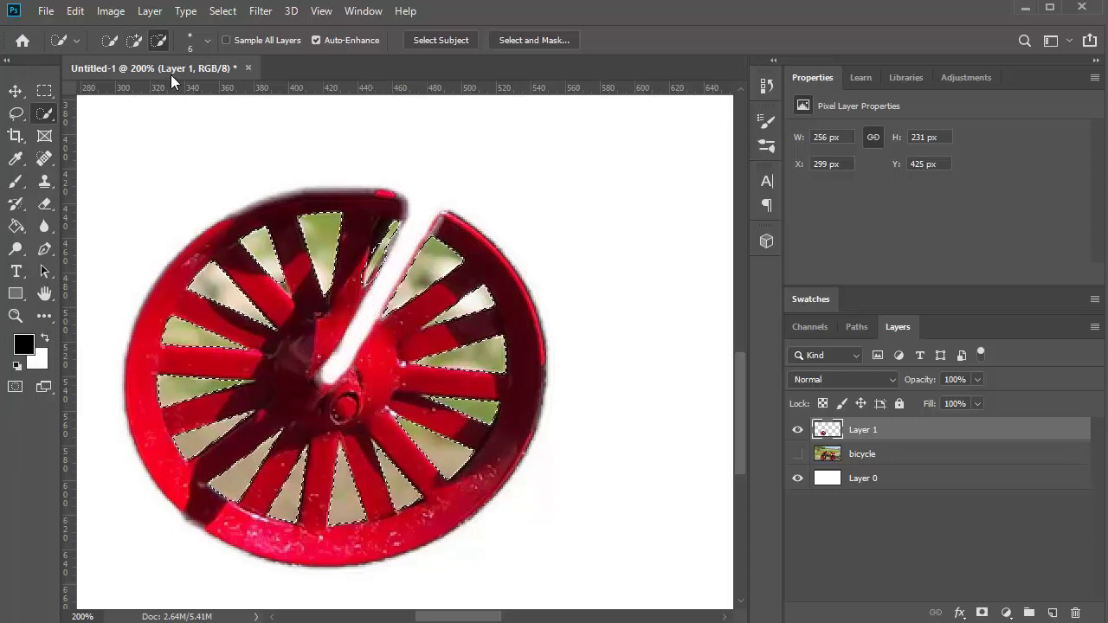
click(136, 41)
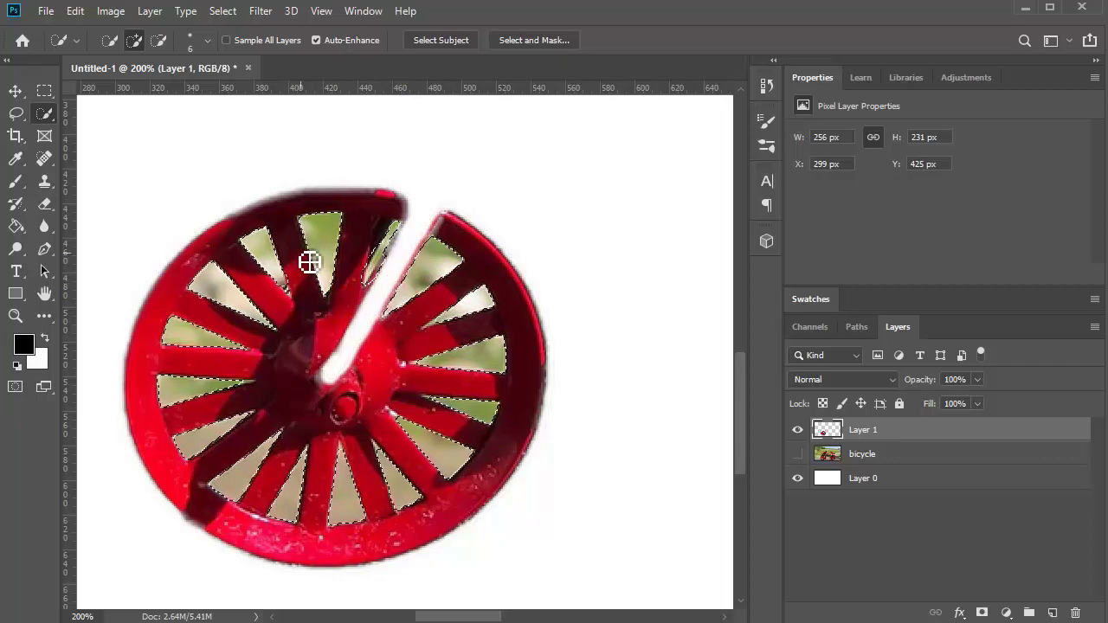
key(Delete)
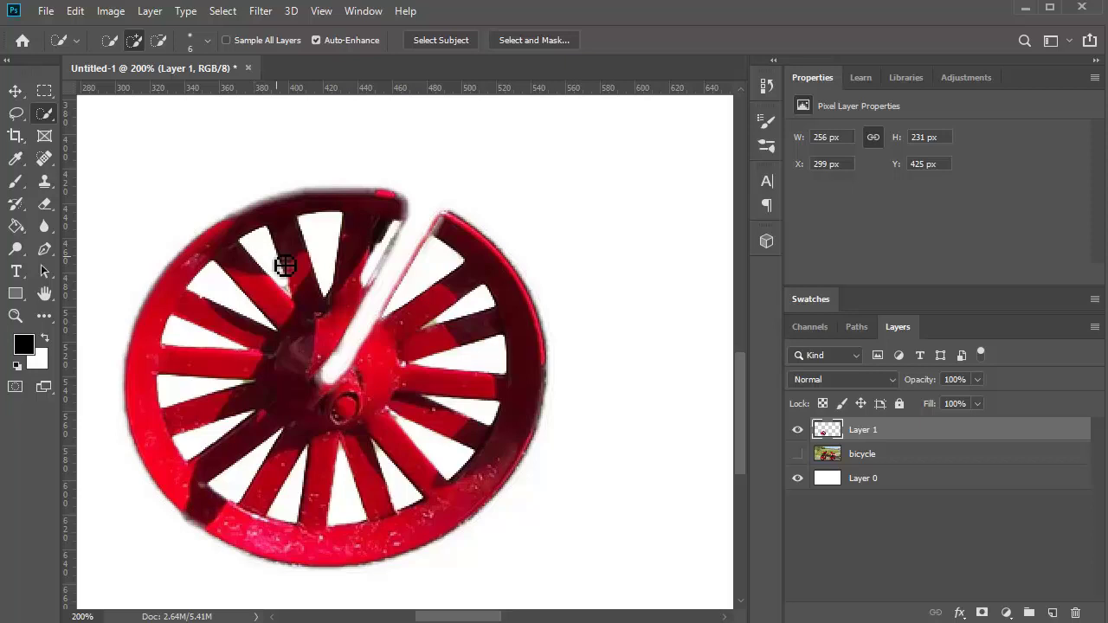
- Hide the white Layer 0 so only the cut-out wheel layer is displayed
key(ctrl+minus)
key(ctrl+minus)
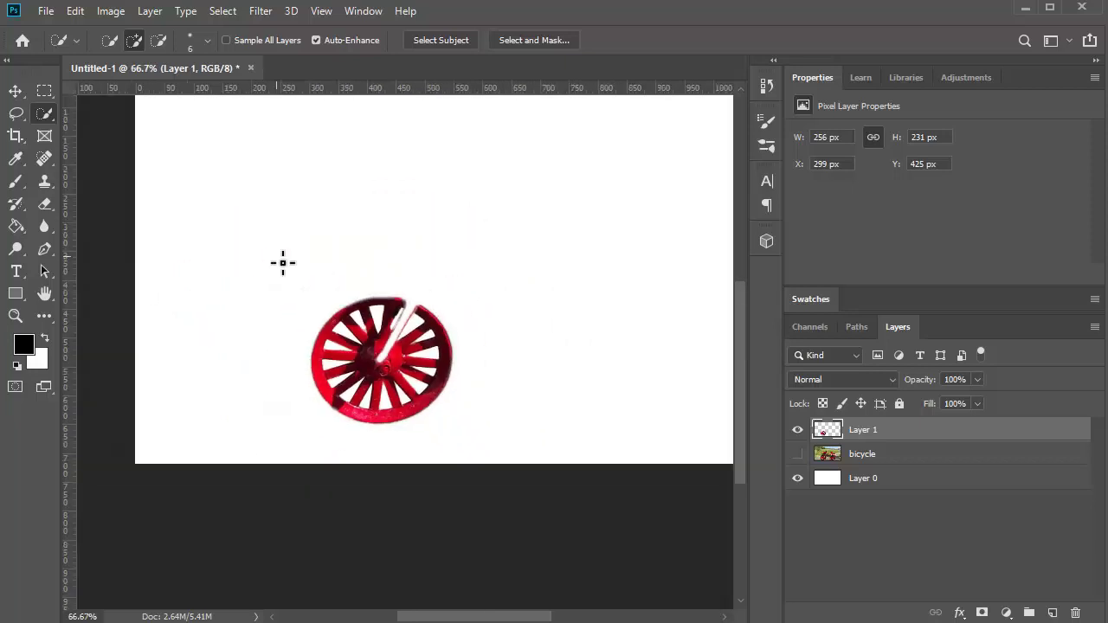
click(798, 479)
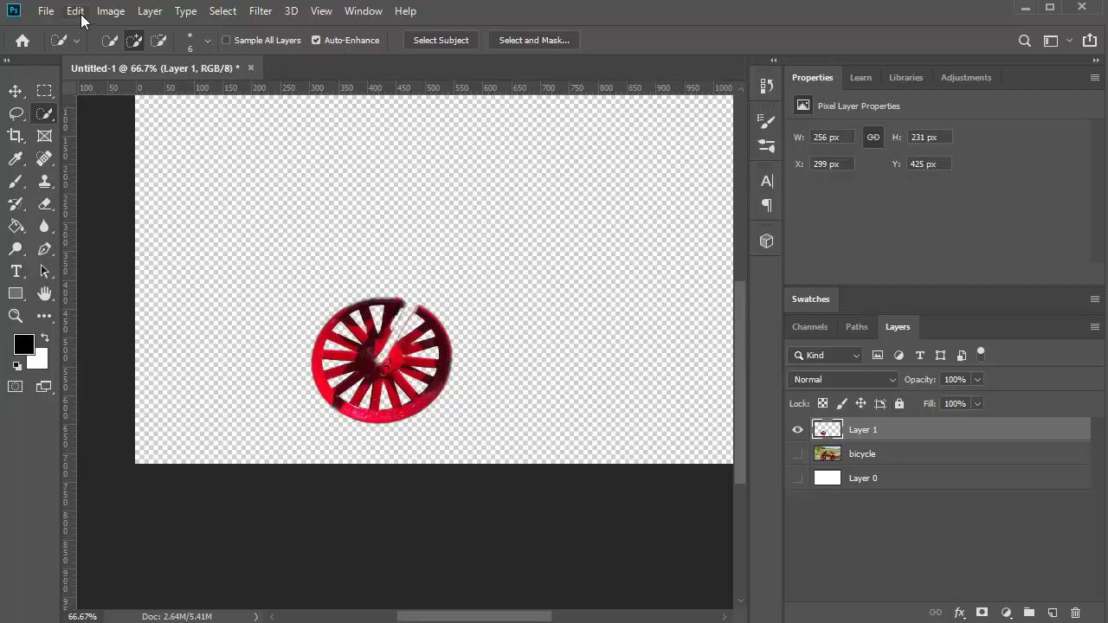
- Recolour the cut-out wheel on Layer 1 yellow with Hue/Saturation (Hue +57, Saturation +48, Lightness +16) and show the bicycle layer again
click(111, 10)
mouse_move(134, 56)
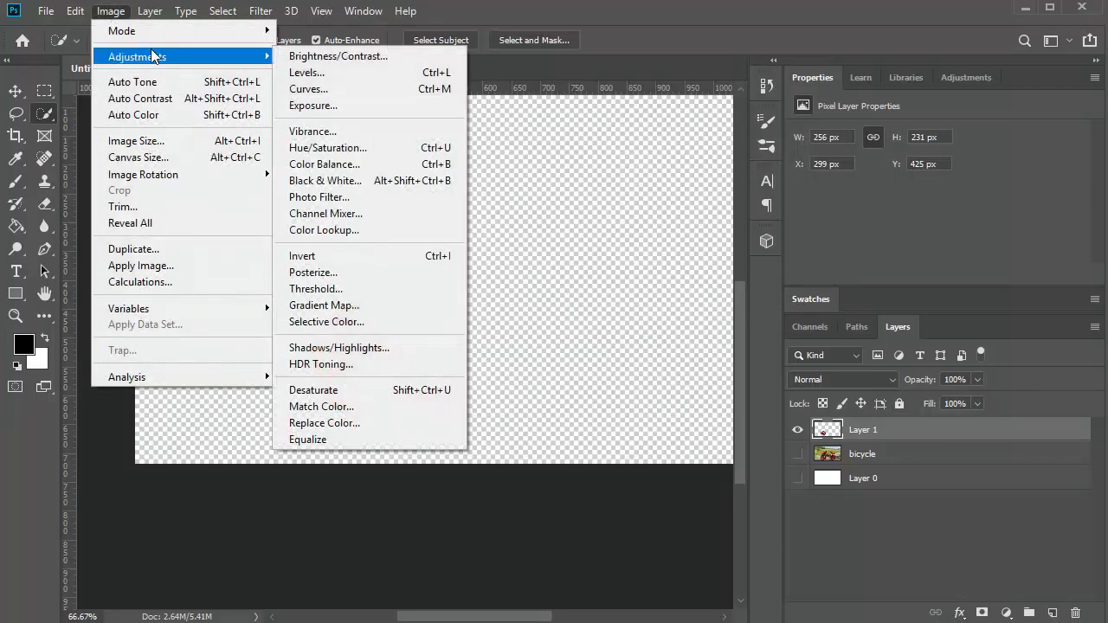
click(346, 149)
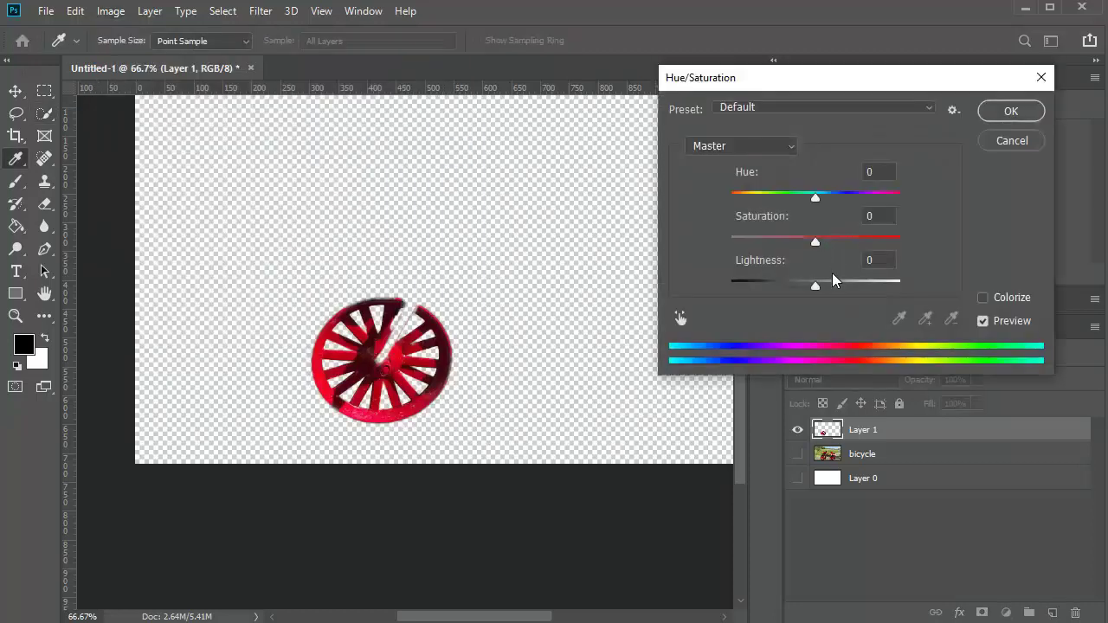
drag(815, 197, 774, 199)
drag(815, 244, 722, 245)
drag(774, 197, 752, 198)
mouse_move(814, 285)
mouse_down()
mouse_move(755, 286)
mouse_move(857, 290)
mouse_move(807, 288)
mouse_up()
drag(730, 243, 788, 242)
drag(769, 205, 859, 200)
drag(788, 242, 859, 246)
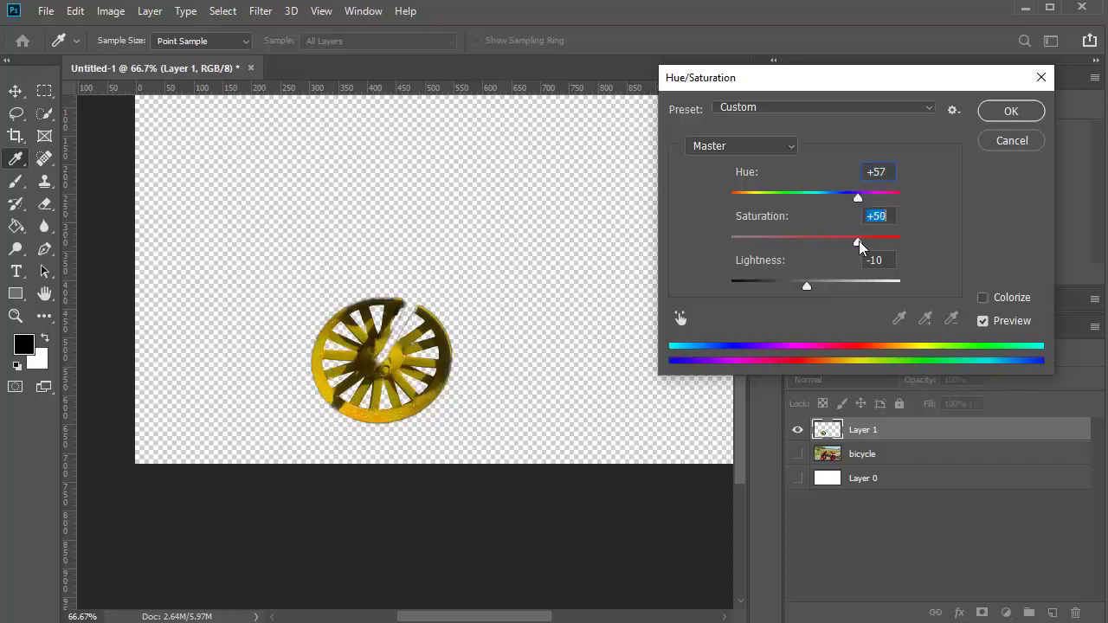
drag(808, 287, 829, 289)
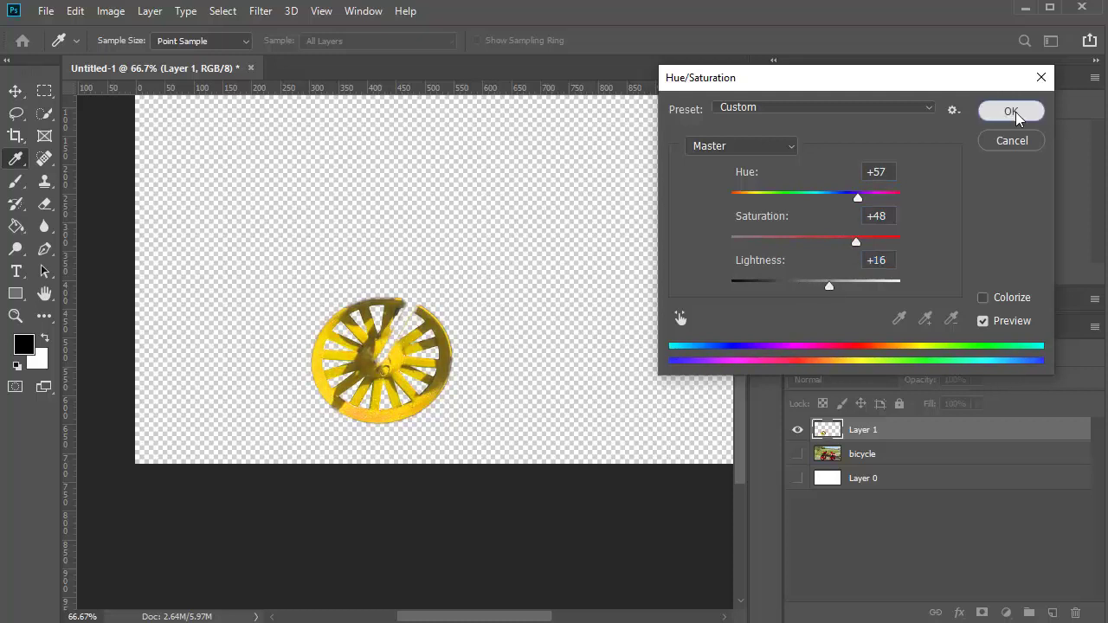
click(1015, 111)
key(w)
click(798, 454)
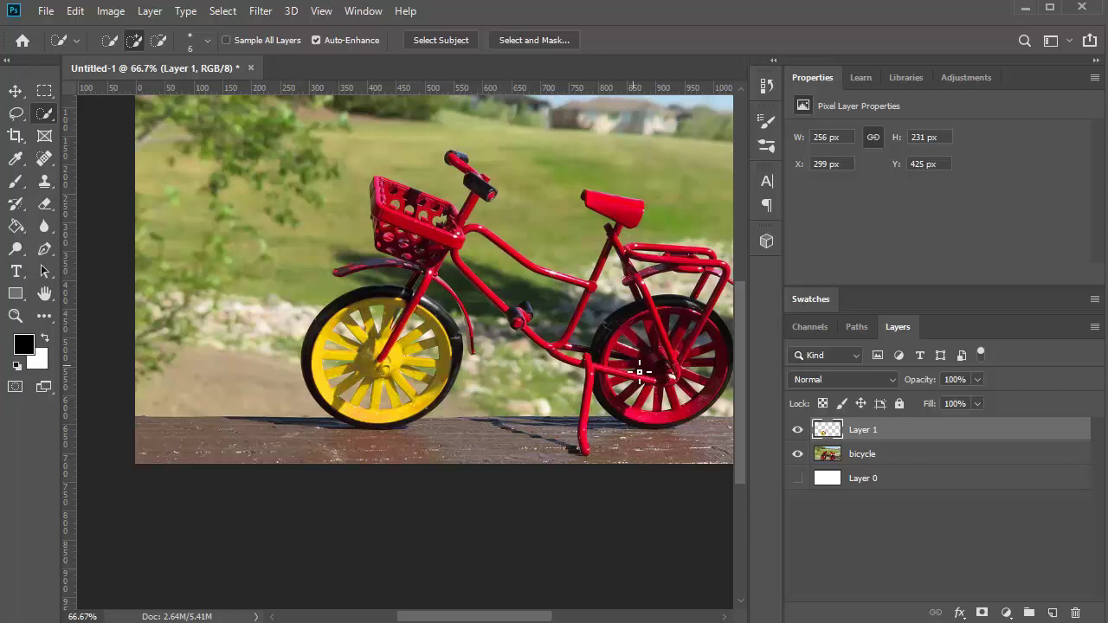
- Trace the outline of the bicycle's red saddle with a closed Pen tool path
key(ctrl+plus)
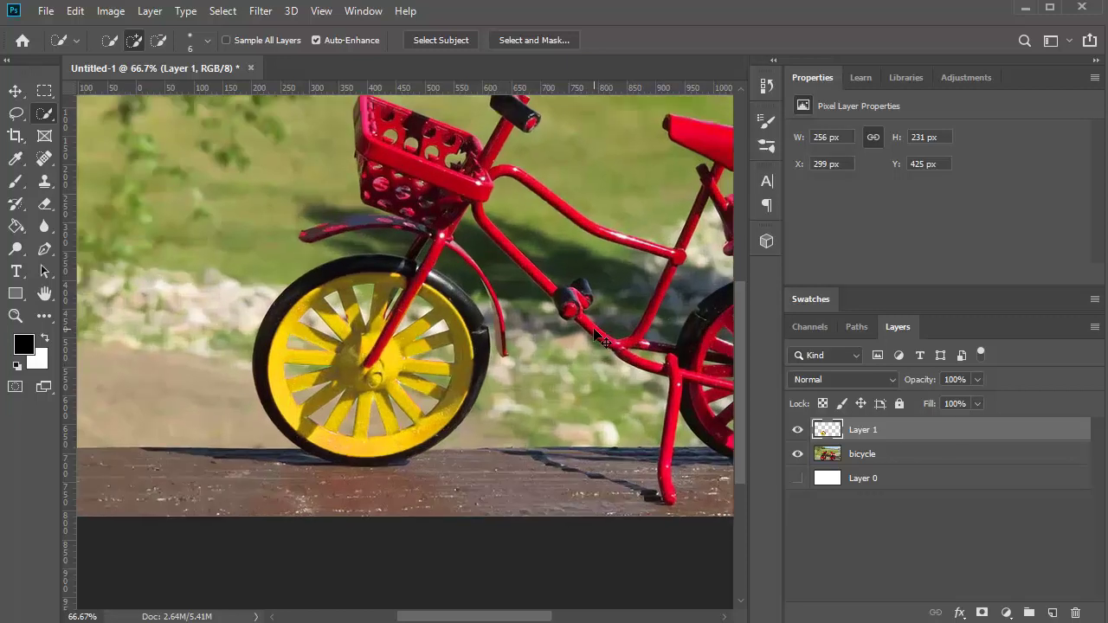
drag(563, 196, 229, 364)
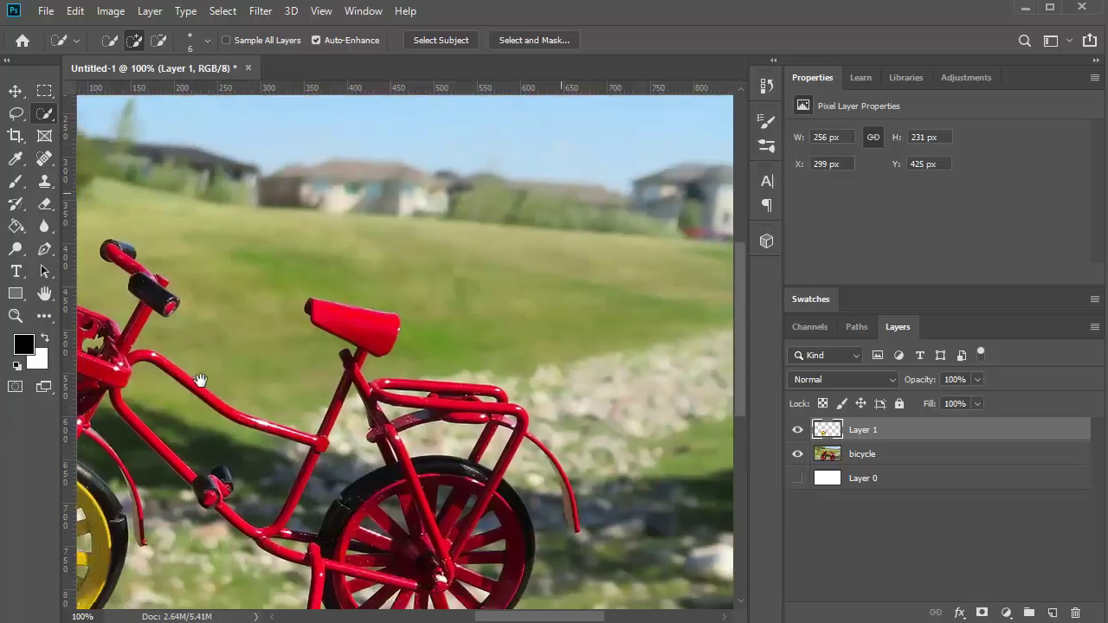
key(ctrl+plus)
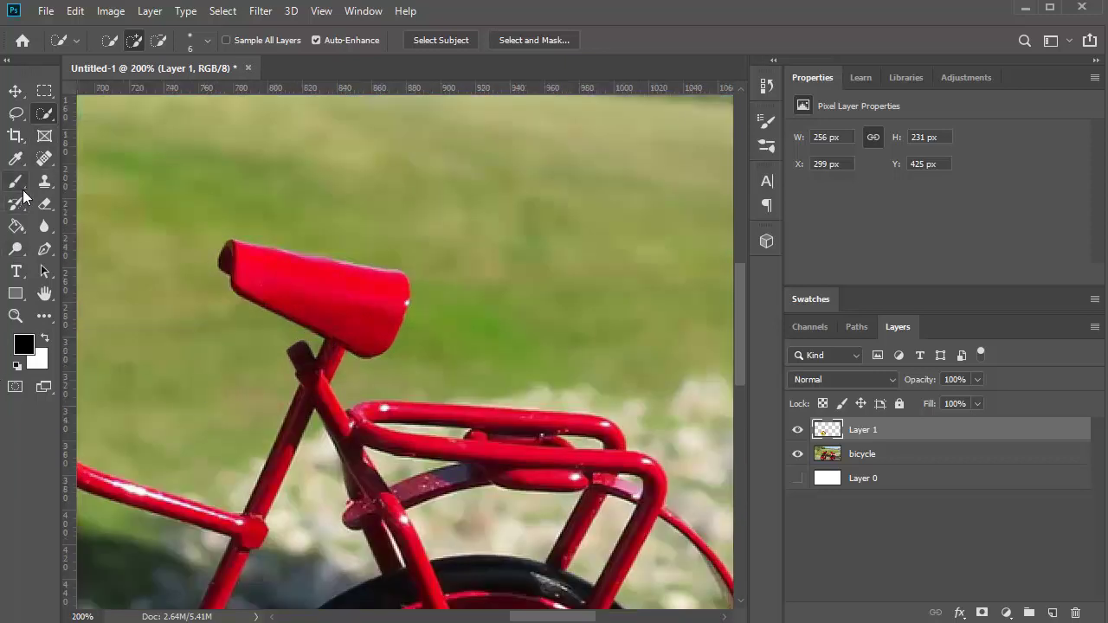
click(54, 249)
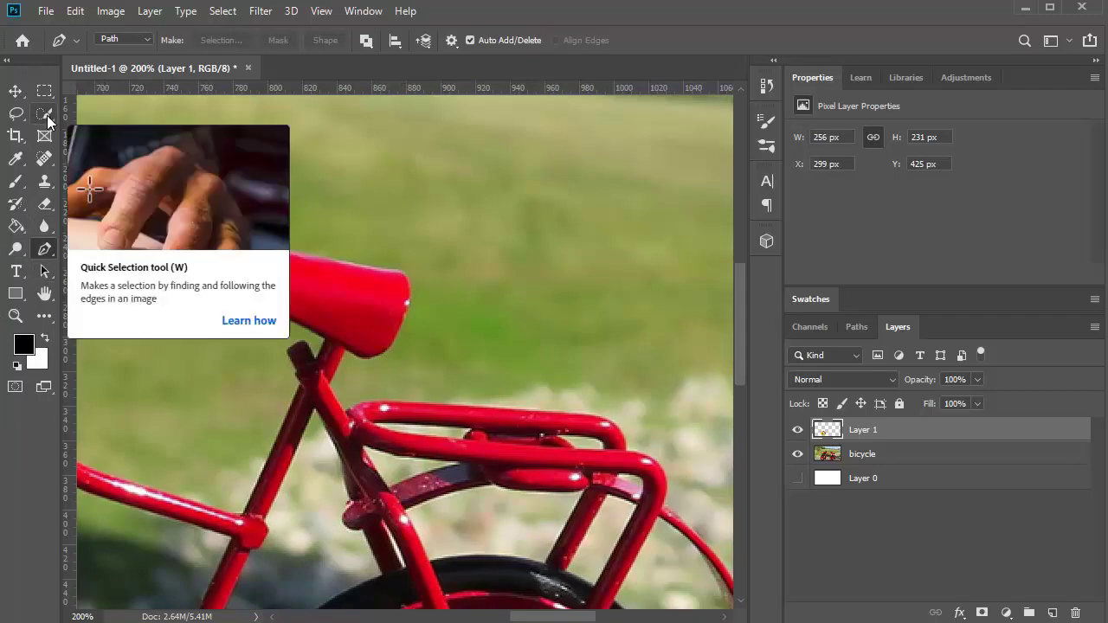
click(232, 238)
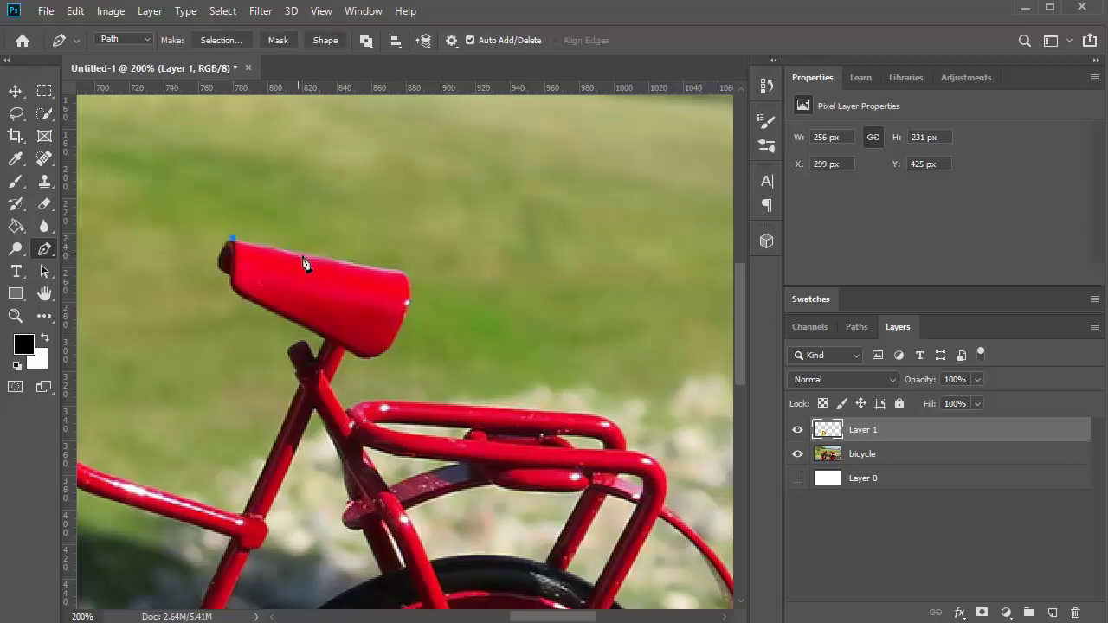
click(399, 270)
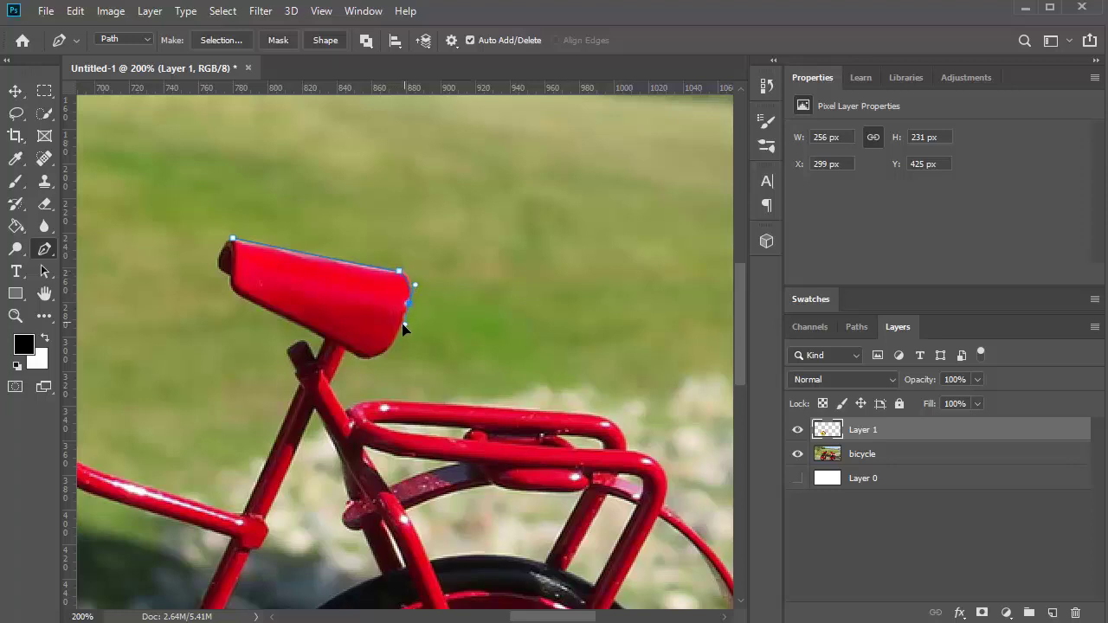
drag(403, 331, 328, 355)
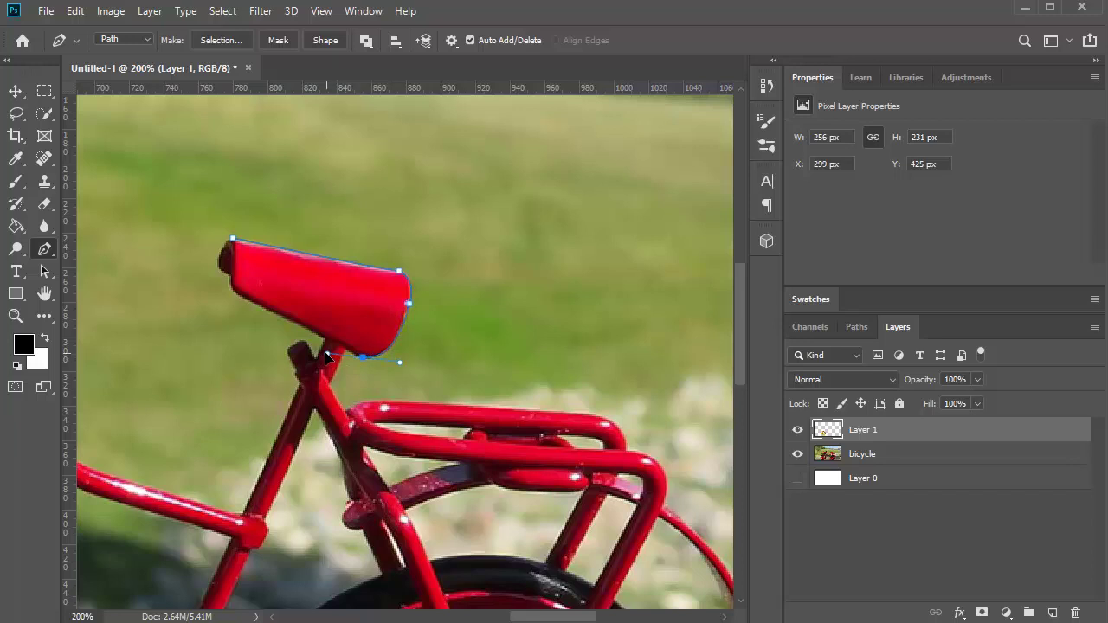
click(269, 313)
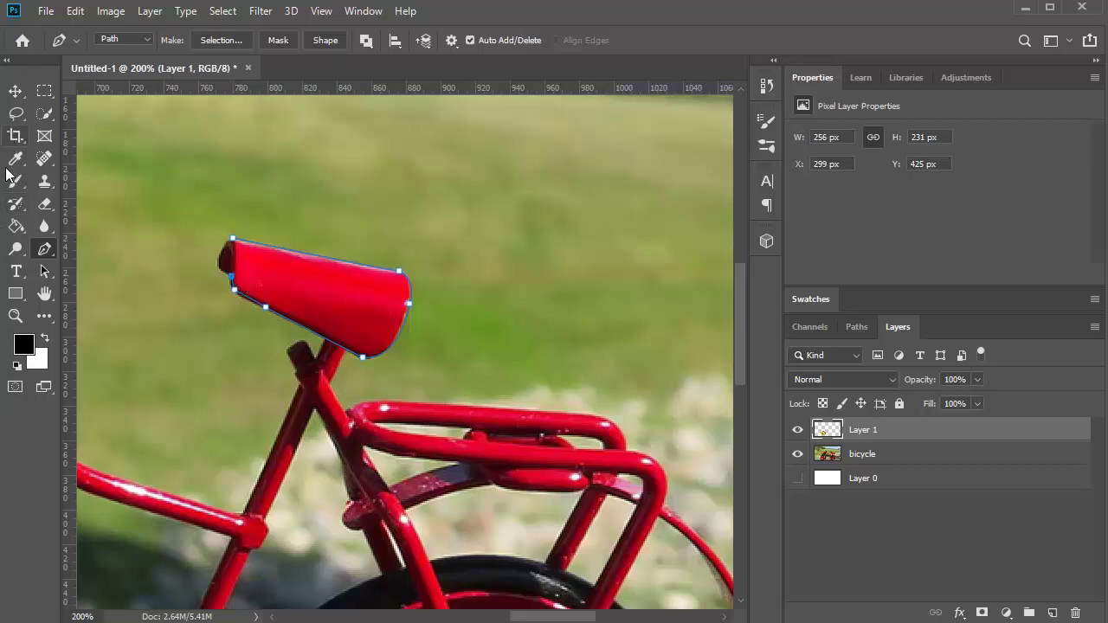
click(230, 242)
- Turn the saddle path into a selection with feather radius 0 and copy the saddle from the bicycle layer to a new layer
right_click(371, 293)
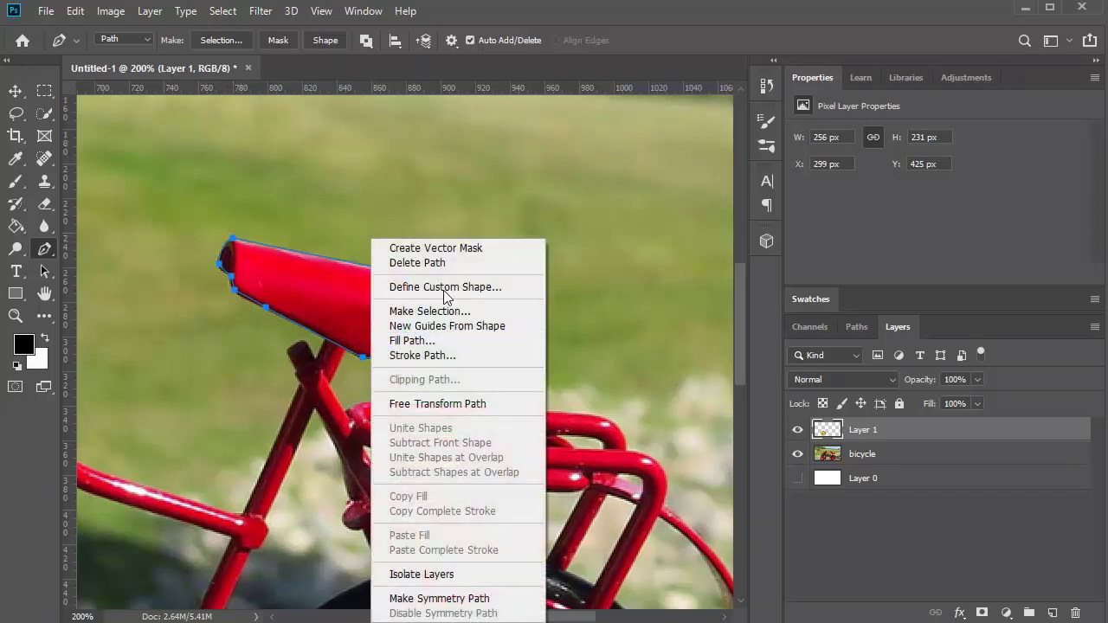
click(456, 310)
click(751, 188)
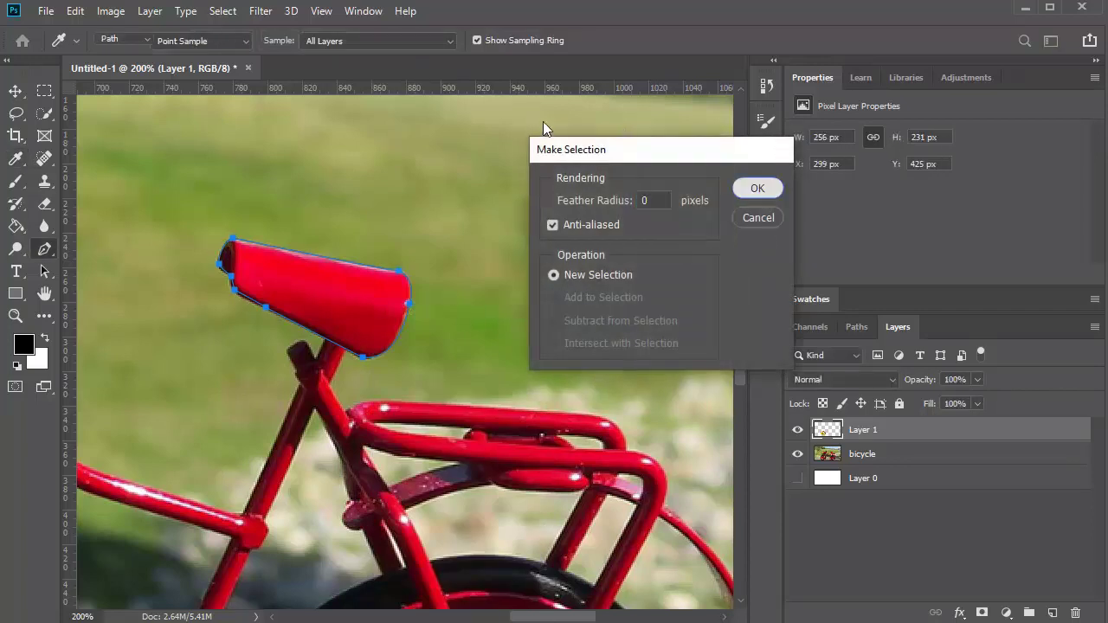
key(ctrl+j)
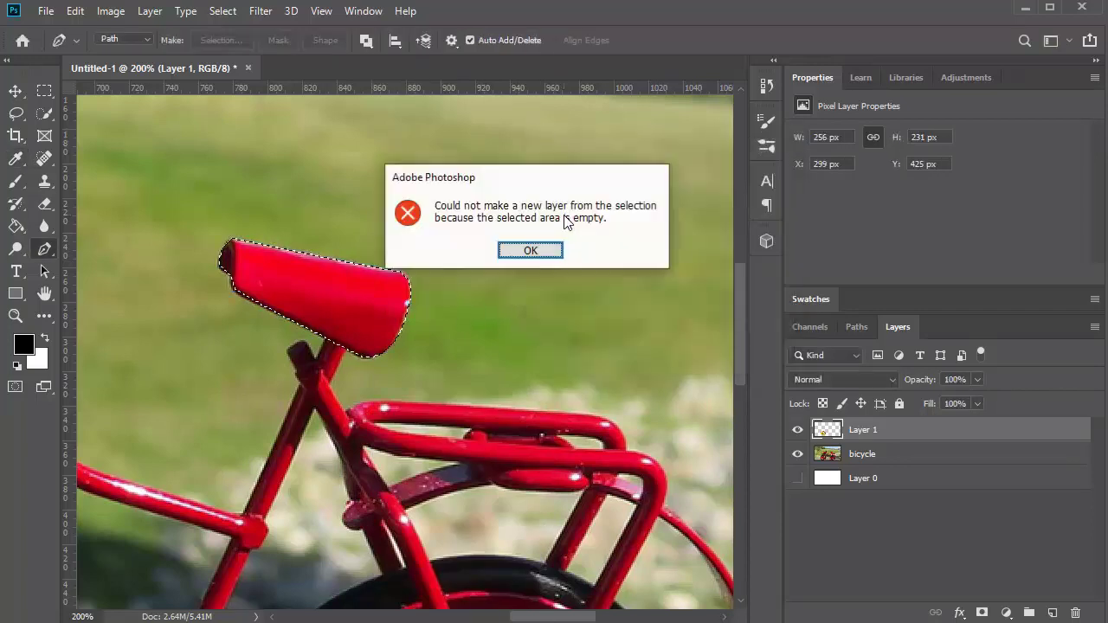
click(556, 251)
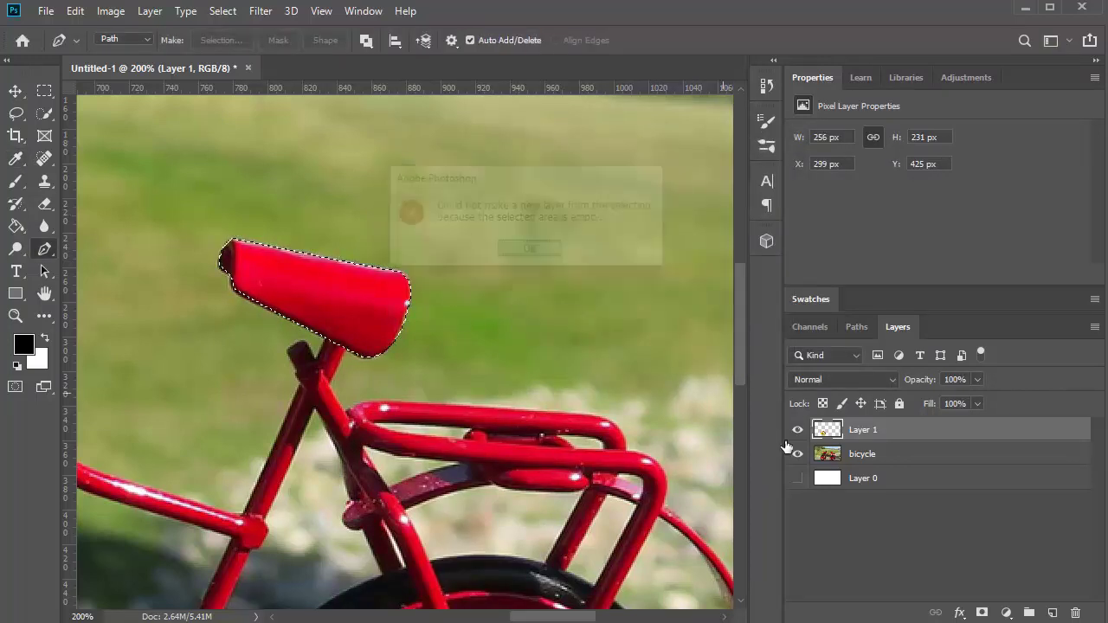
click(877, 455)
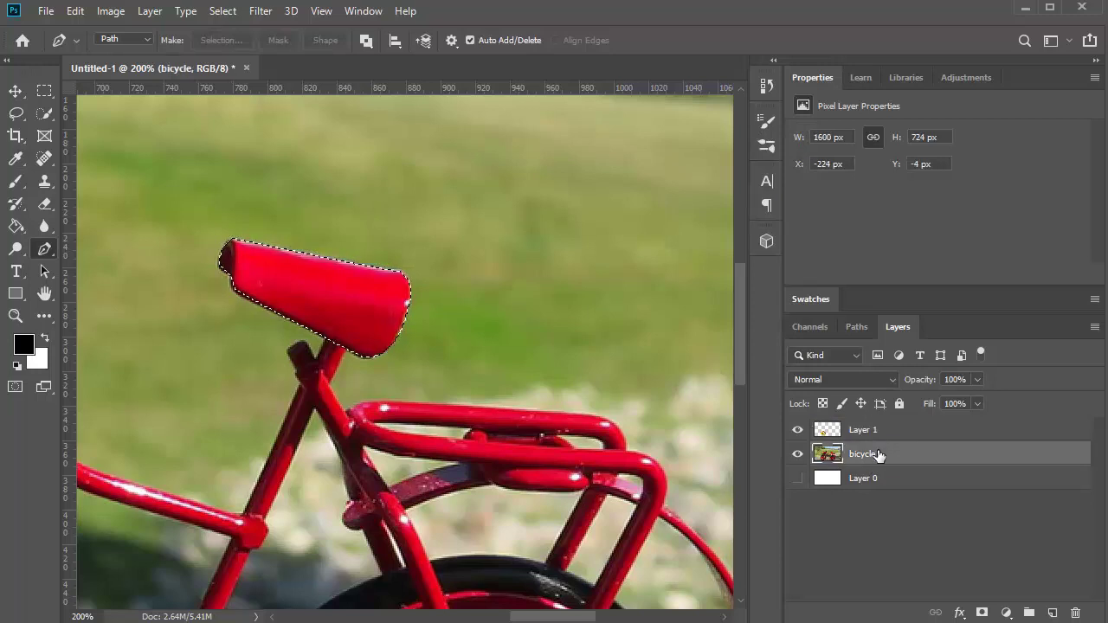
key(ctrl+j)
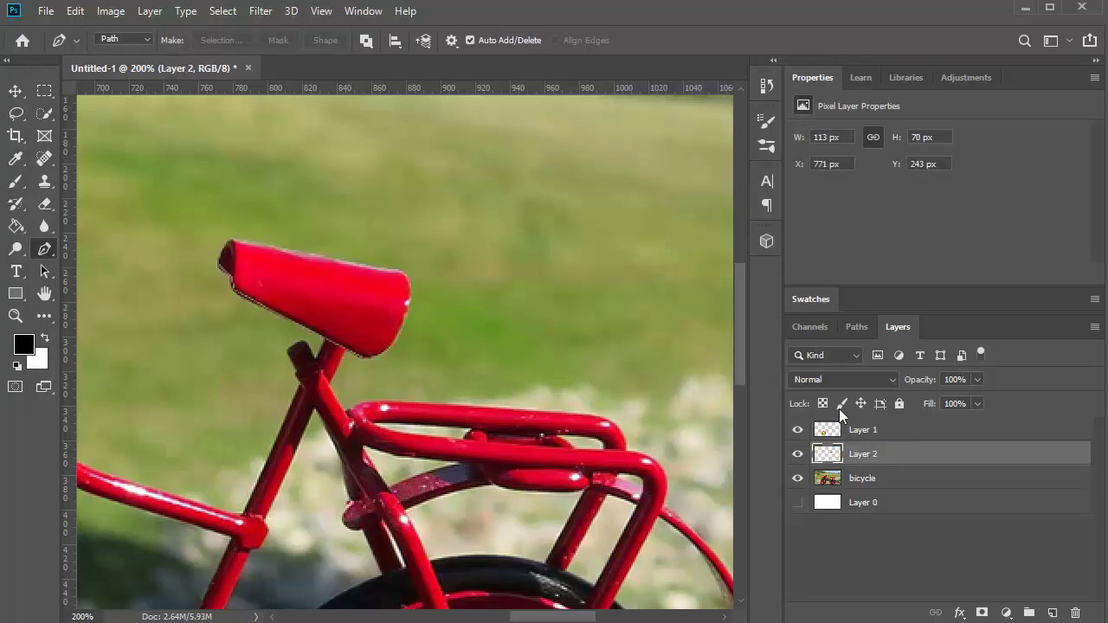
- Colorize the saddle layer yellow using Hue/Saturation with Hue 48, Saturation +85 and Lightness +34
click(103, 12)
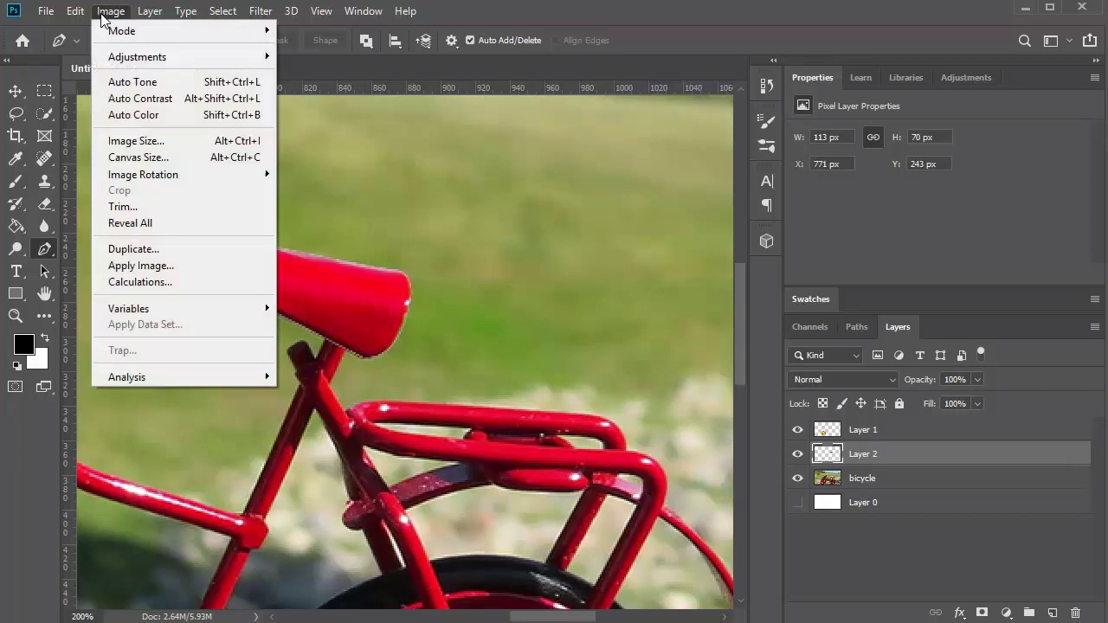
mouse_move(122, 57)
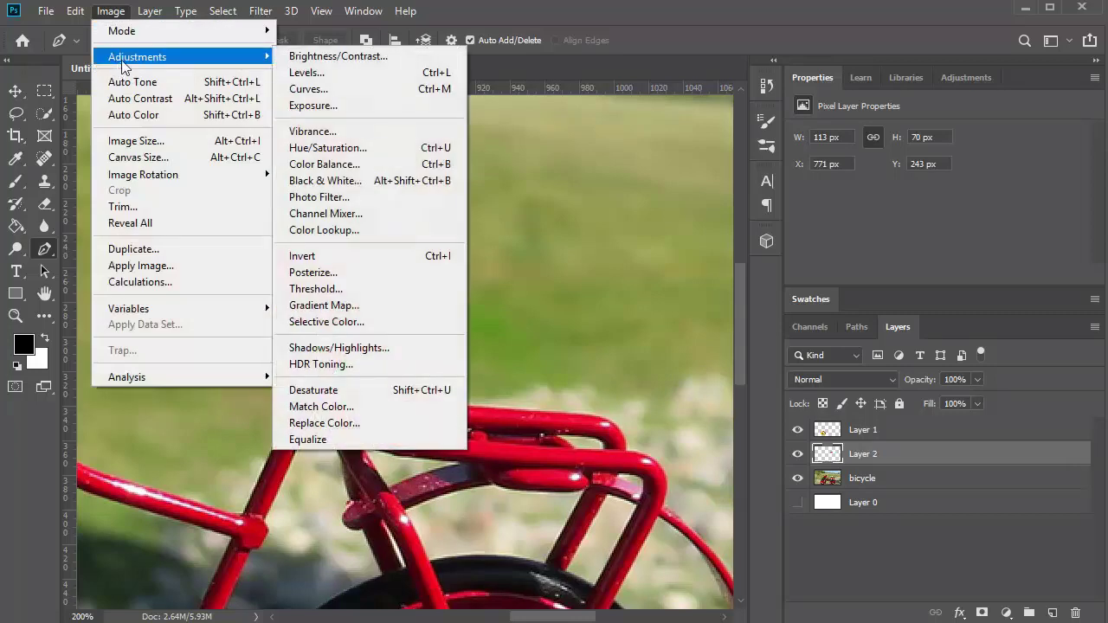
click(380, 150)
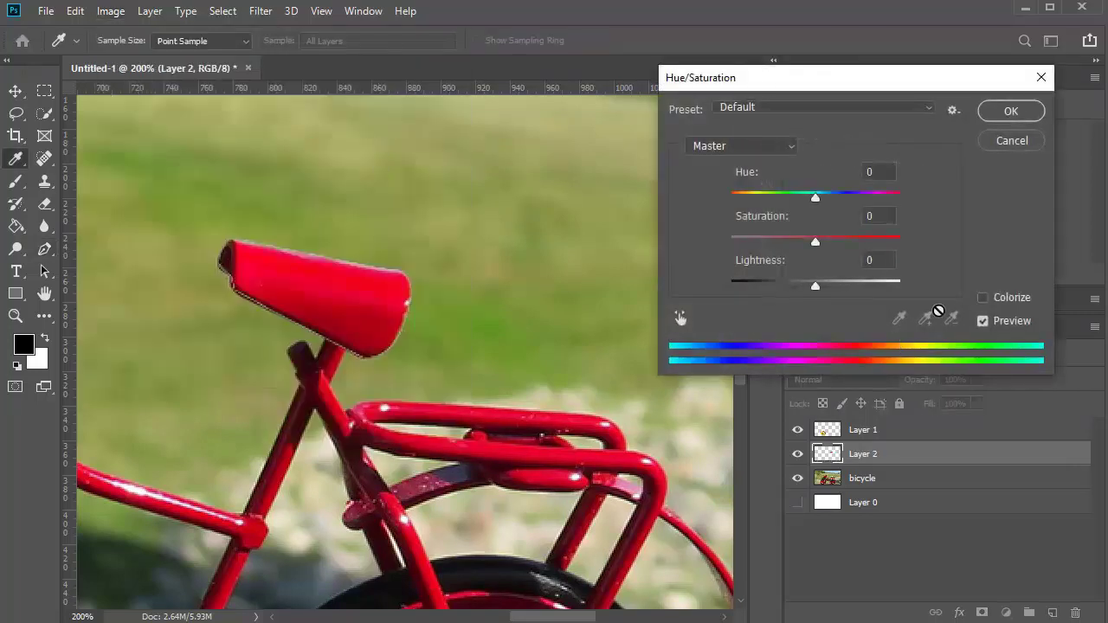
drag(814, 199, 849, 198)
drag(816, 243, 854, 243)
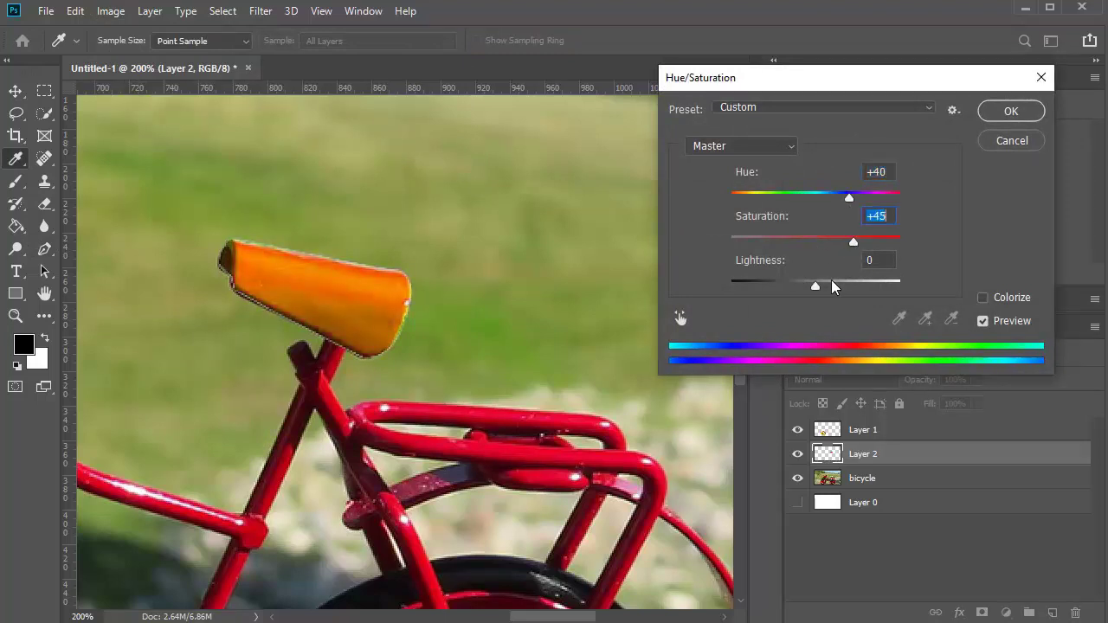
mouse_move(818, 294)
mouse_down()
mouse_move(769, 292)
mouse_move(858, 291)
mouse_move(797, 289)
mouse_move(850, 291)
mouse_move(833, 286)
mouse_up()
mouse_move(850, 198)
mouse_down()
mouse_move(877, 202)
mouse_move(860, 198)
mouse_up()
drag(835, 288, 838, 288)
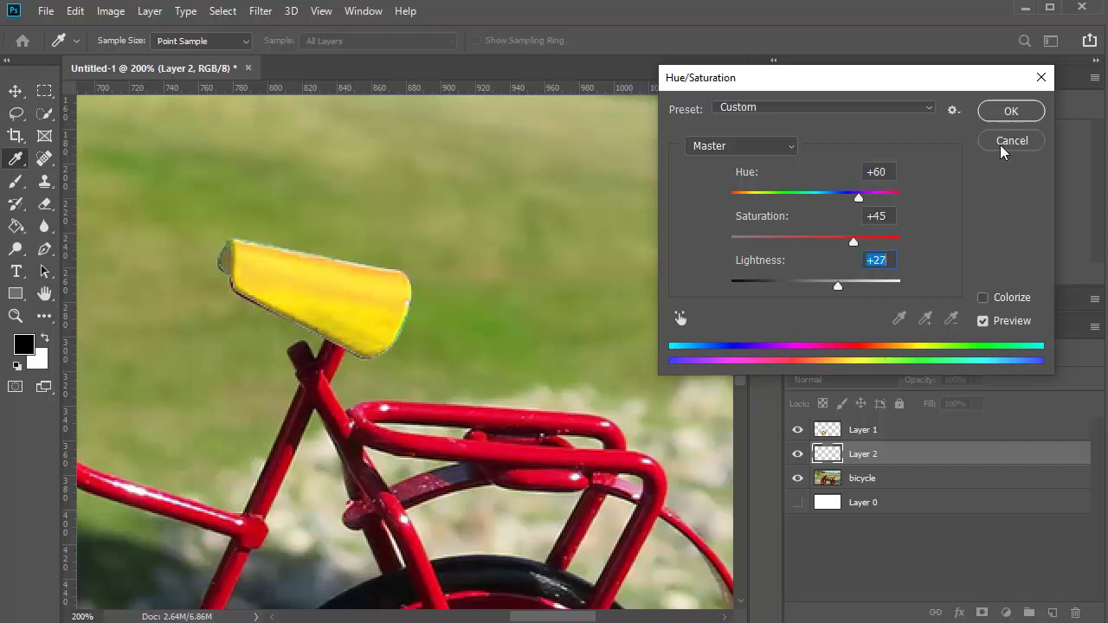
click(984, 298)
drag(731, 201, 873, 246)
drag(822, 291, 847, 291)
drag(763, 197, 755, 201)
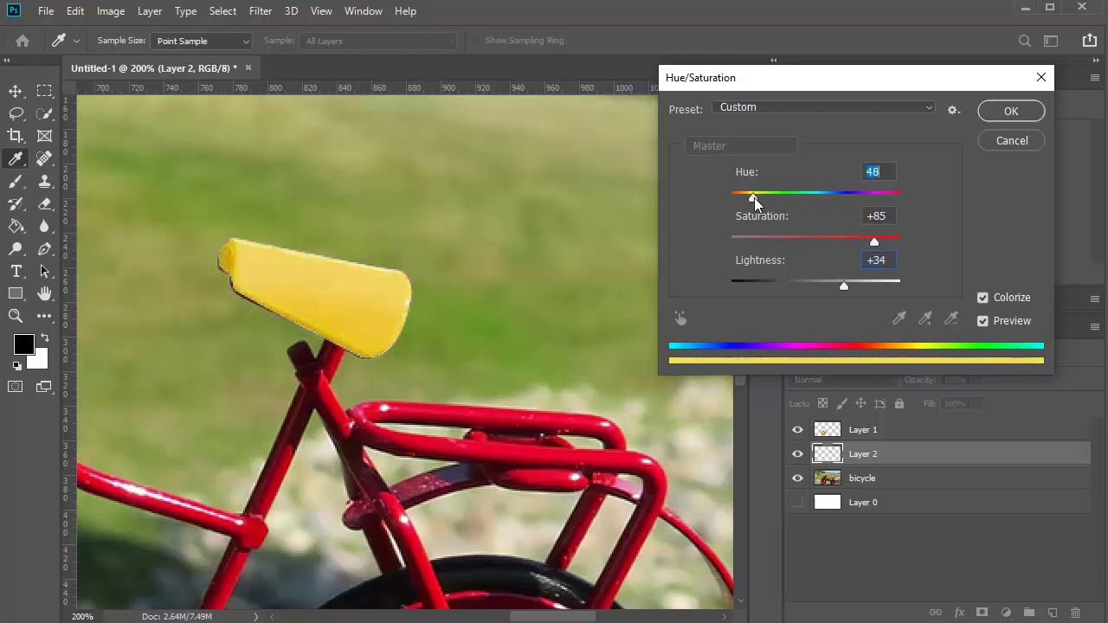
click(1007, 113)
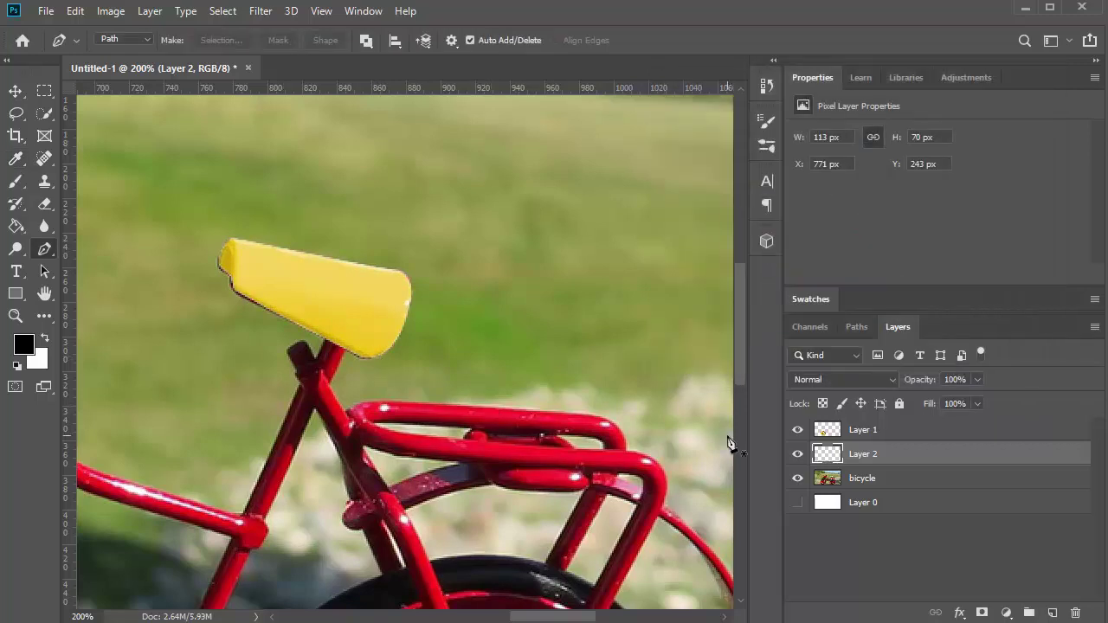
- Check the recoloured front wheel and saddle in the whole picture and examine the rear wheel up close
key(ctrl+minus)
key(ctrl+minus)
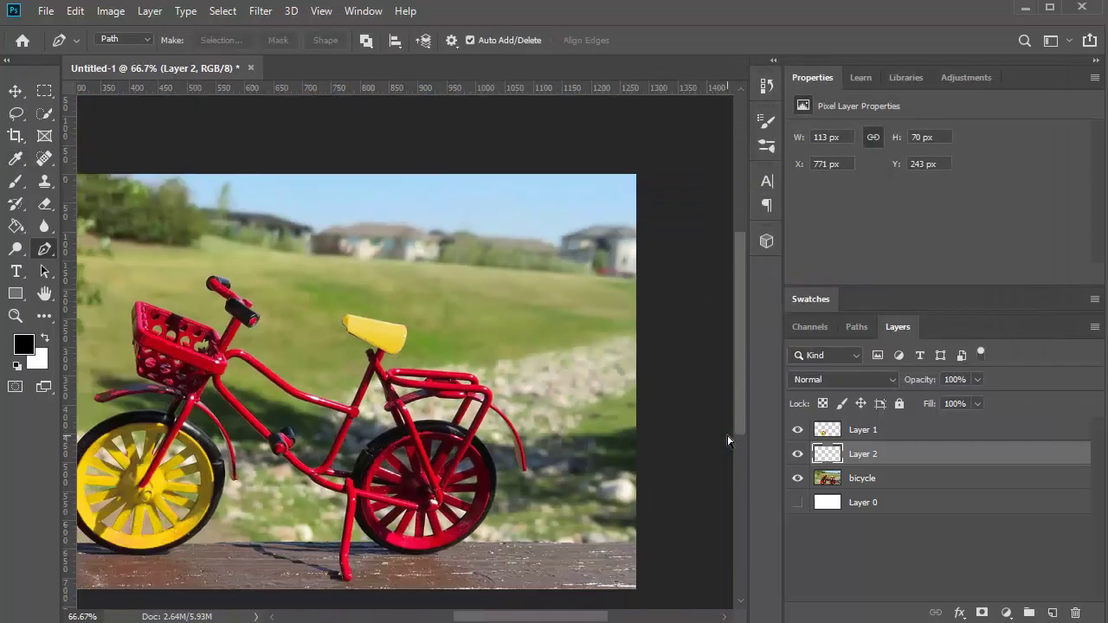
key(ctrl+minus)
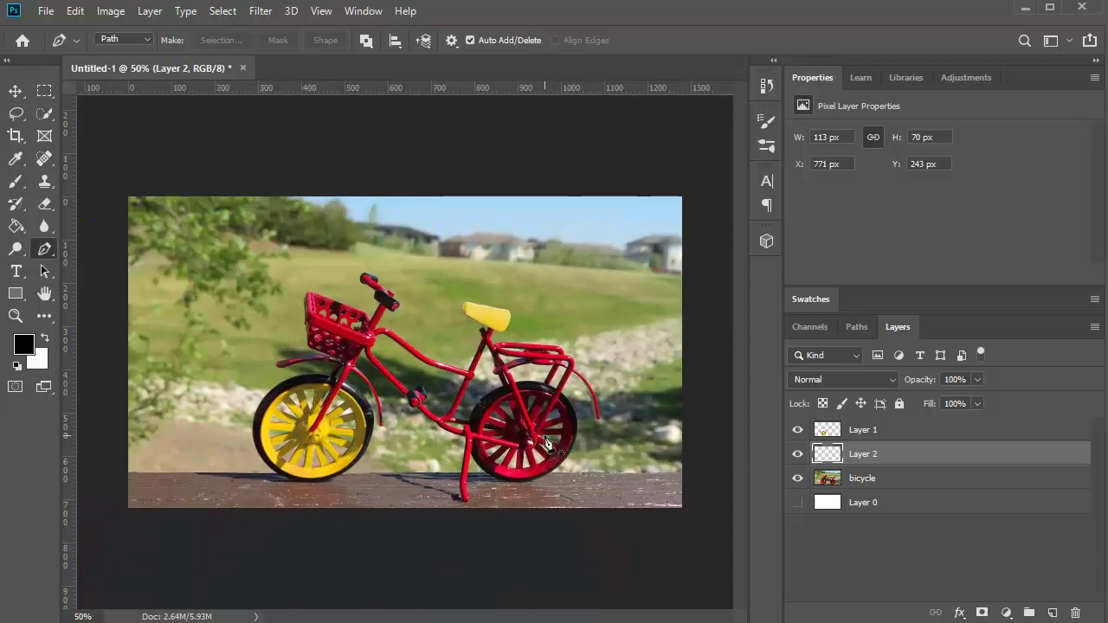
key(ctrl+plus)
key(ctrl+plus)
key(ctrl+plus)
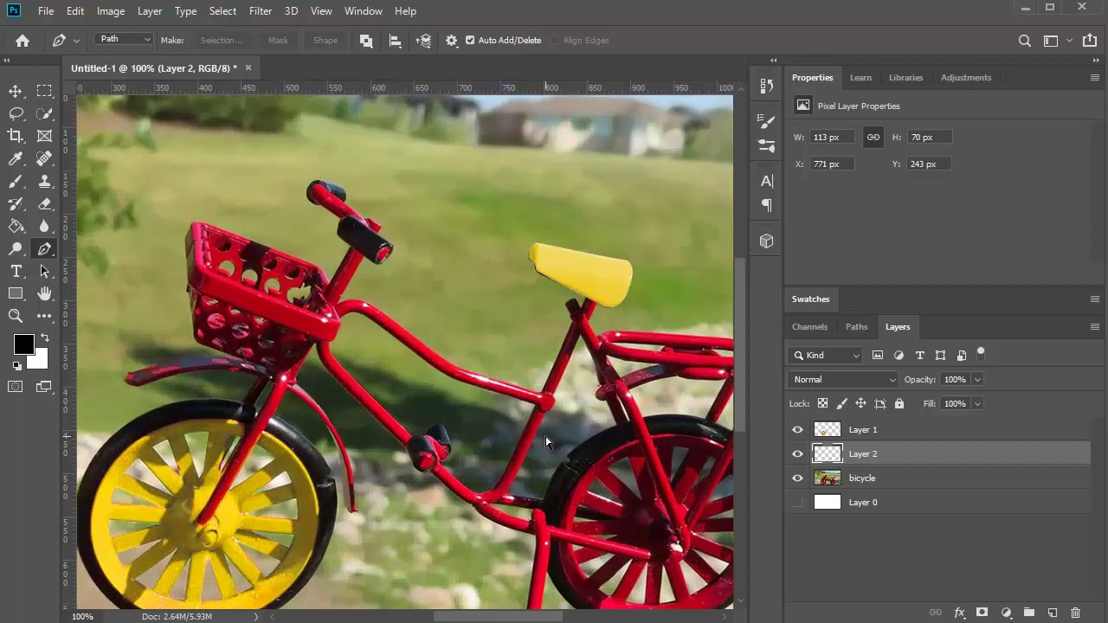
scroll(510, 494, down, 2)
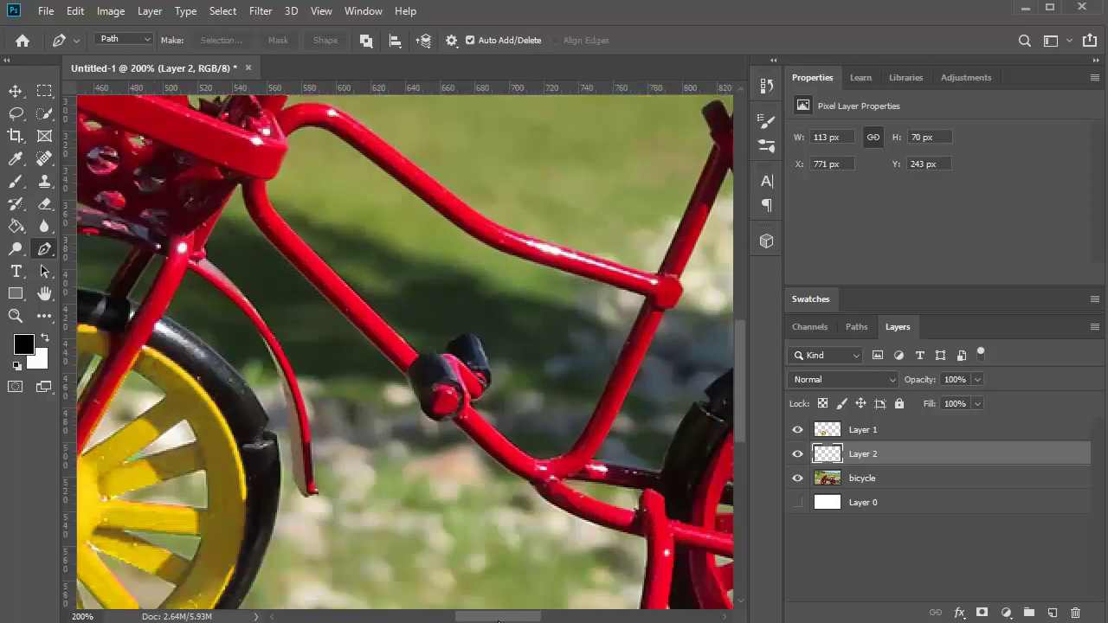
scroll(511, 495, right, 6)
scroll(437, 590, down, 2)
scroll(438, 589, right, 1)
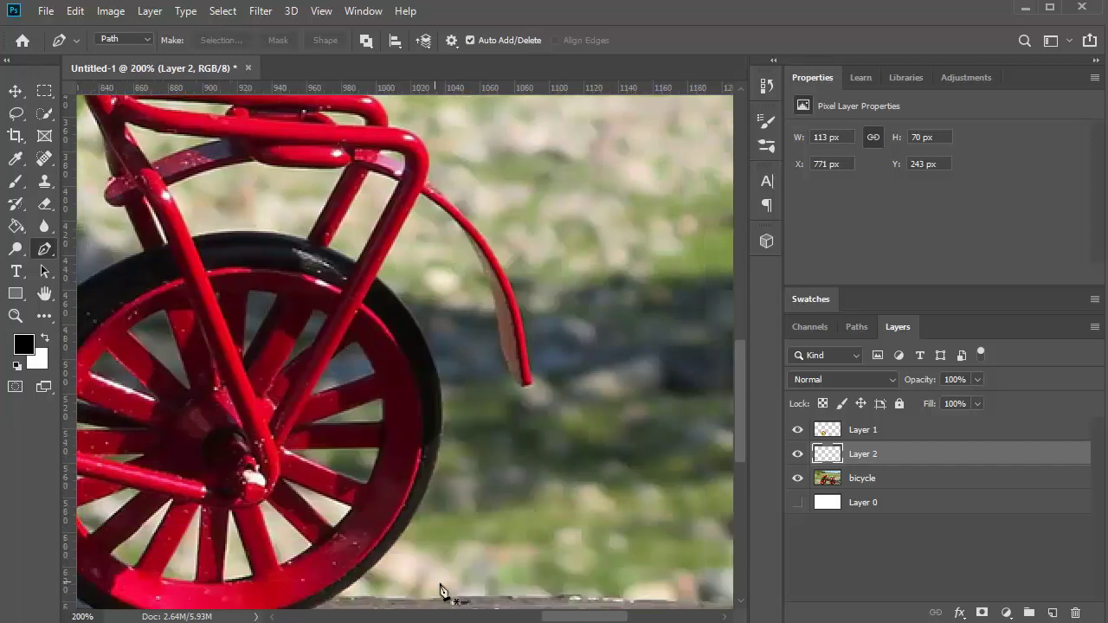
scroll(536, 576, left, 4)
scroll(394, 453, down, 1)
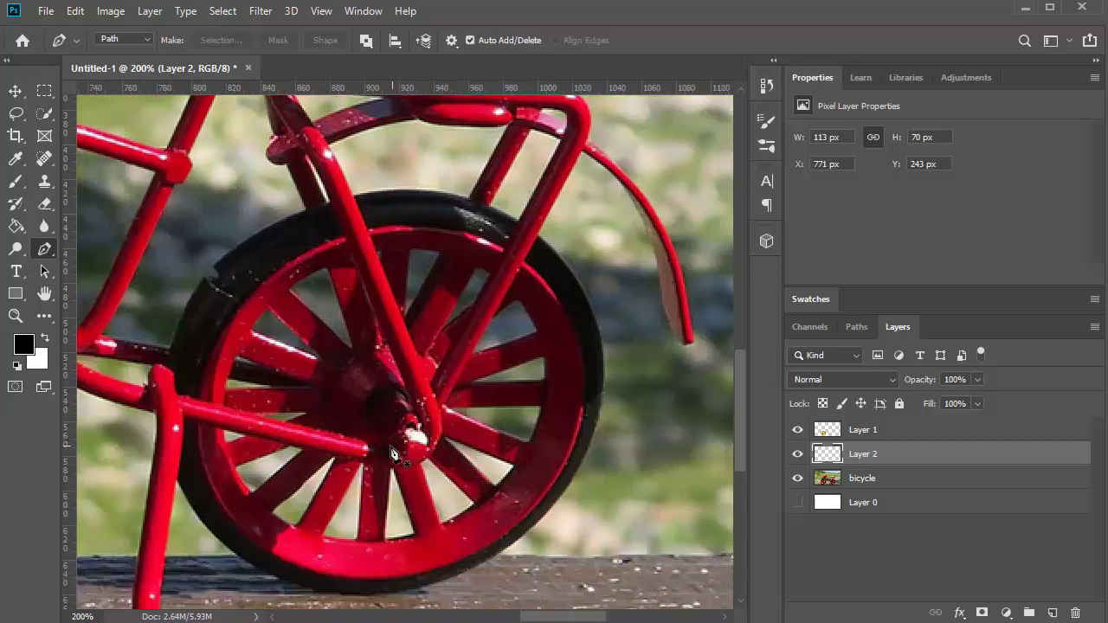
click(44, 113)
mouse_move(285, 302)
mouse_down()
mouse_move(366, 263)
mouse_move(365, 324)
mouse_move(384, 400)
mouse_move(366, 440)
mouse_move(246, 408)
mouse_move(214, 384)
mouse_move(247, 322)
mouse_move(354, 254)
mouse_up()
key(ctrl+d)
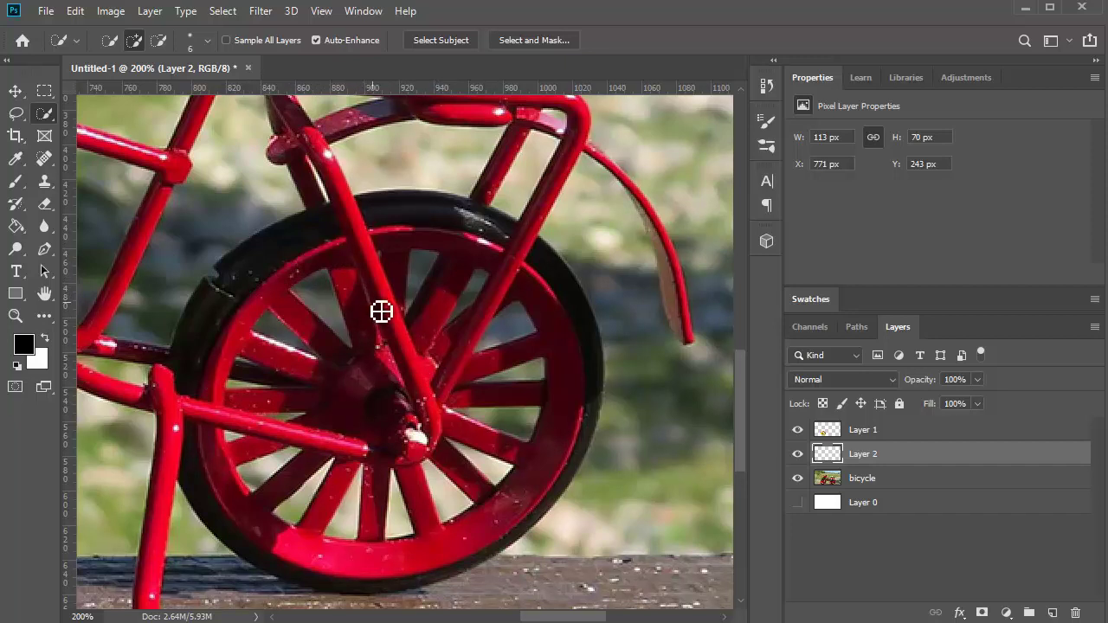
drag(351, 254, 404, 388)
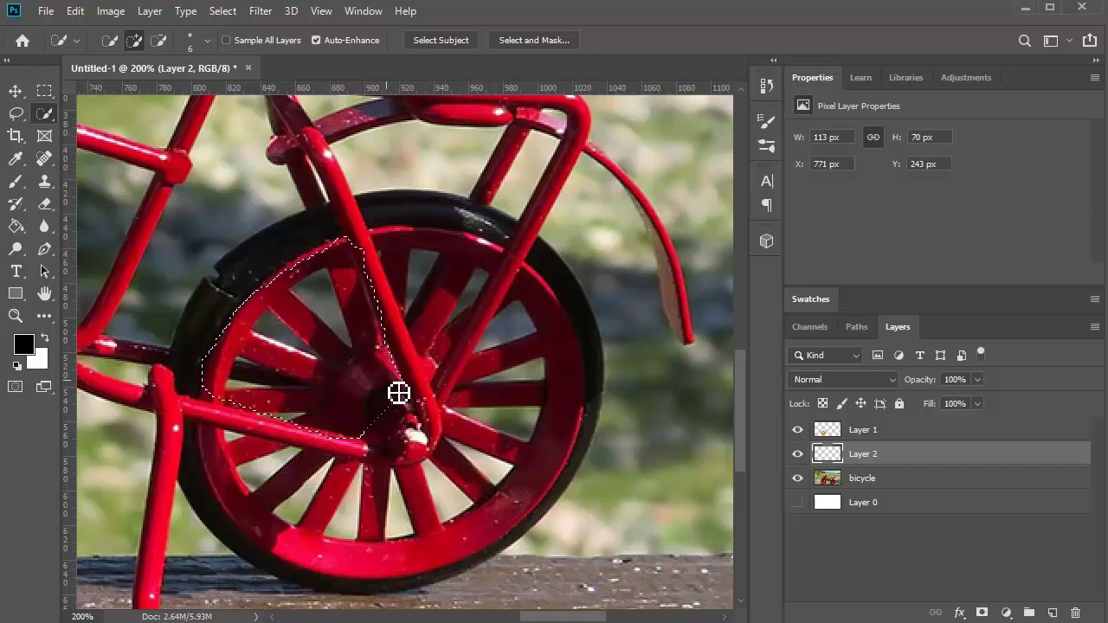
key(ctrl+d)
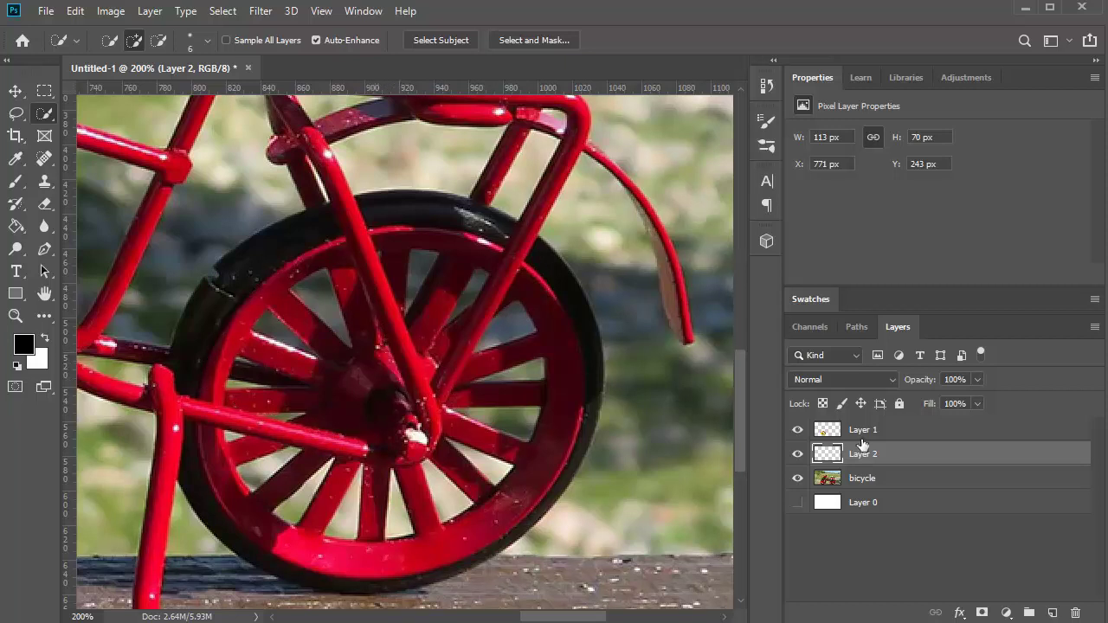
- Quick-select the rear wheel's rim and spokes between the slanted fork and the horizontal frame bar on the bicycle layer and copy them to a new layer
click(866, 490)
drag(376, 391, 383, 324)
click(153, 43)
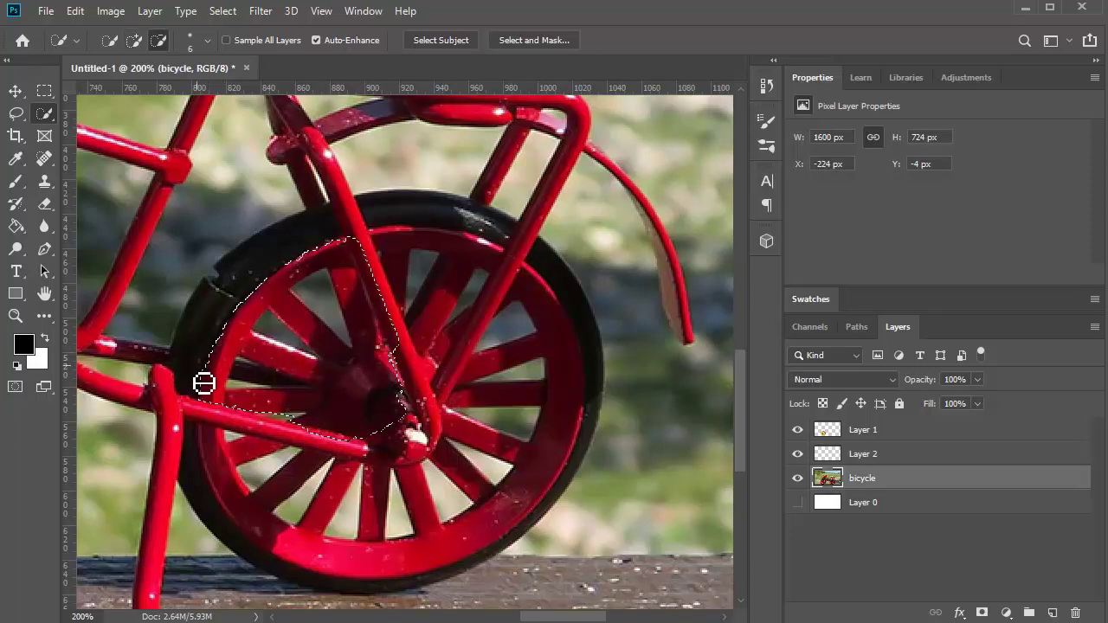
click(134, 40)
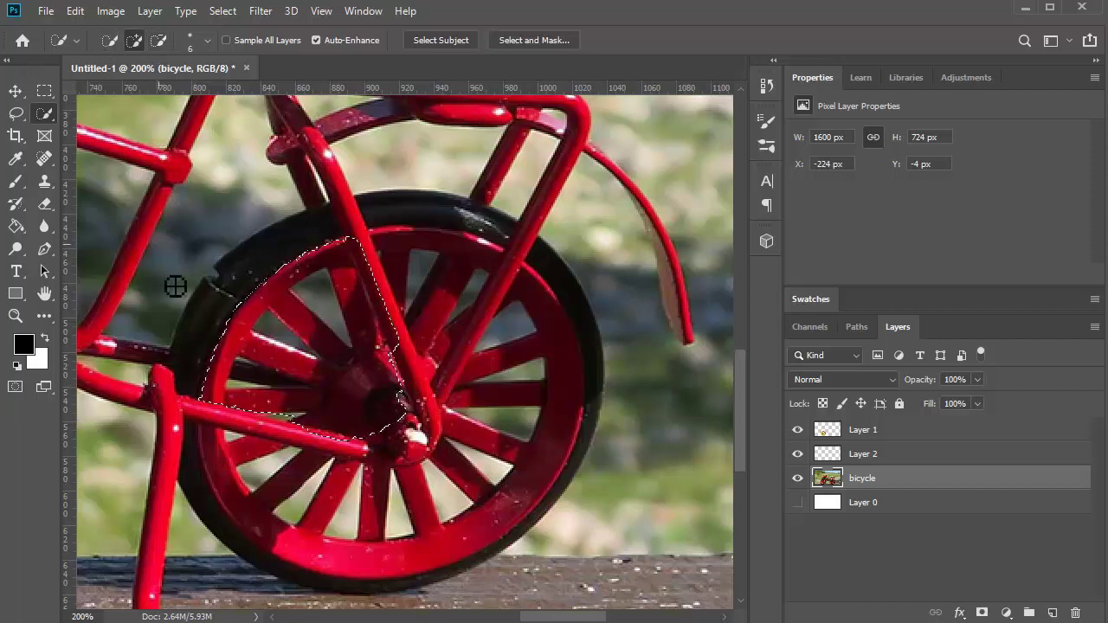
click(212, 399)
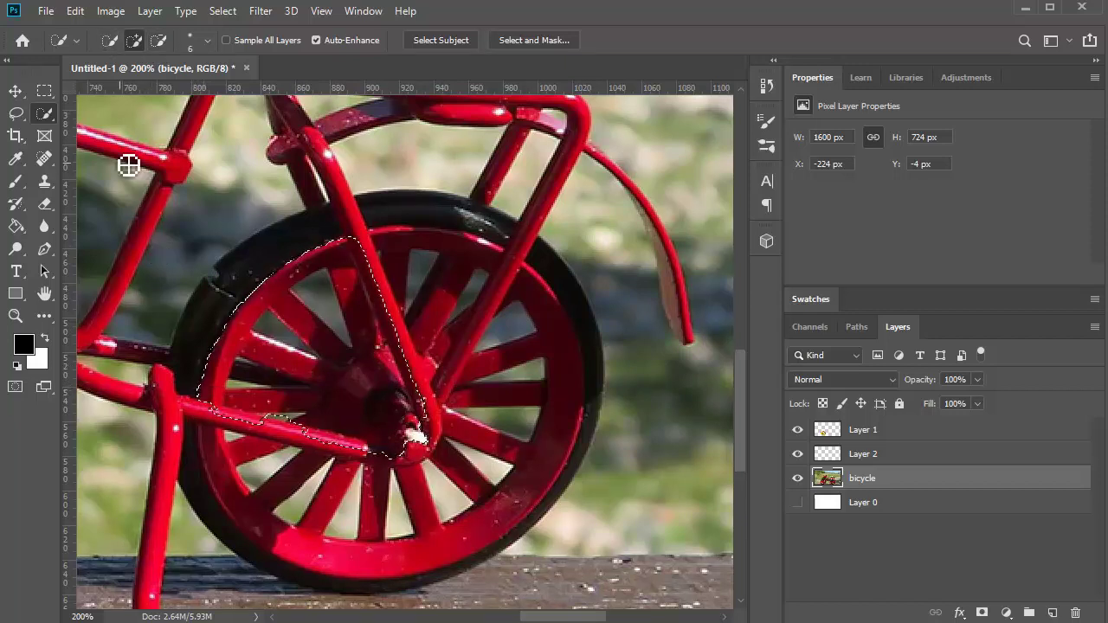
click(159, 40)
drag(208, 428, 270, 431)
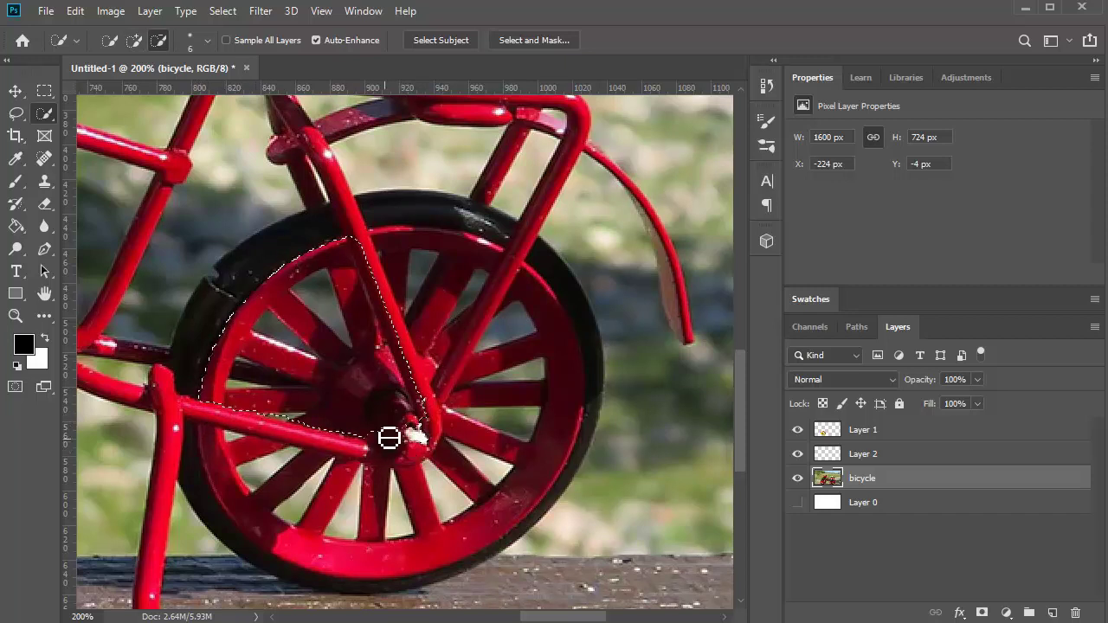
mouse_move(413, 409)
mouse_down()
mouse_move(424, 433)
mouse_move(433, 421)
mouse_move(393, 298)
mouse_up()
drag(370, 253, 408, 367)
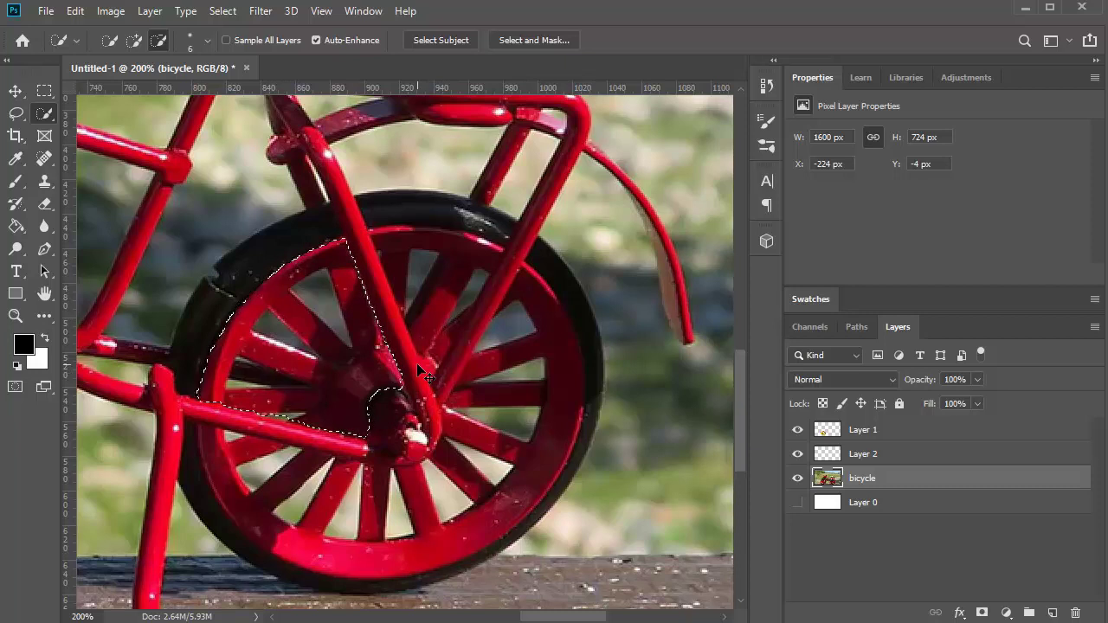
key(ctrl+j)
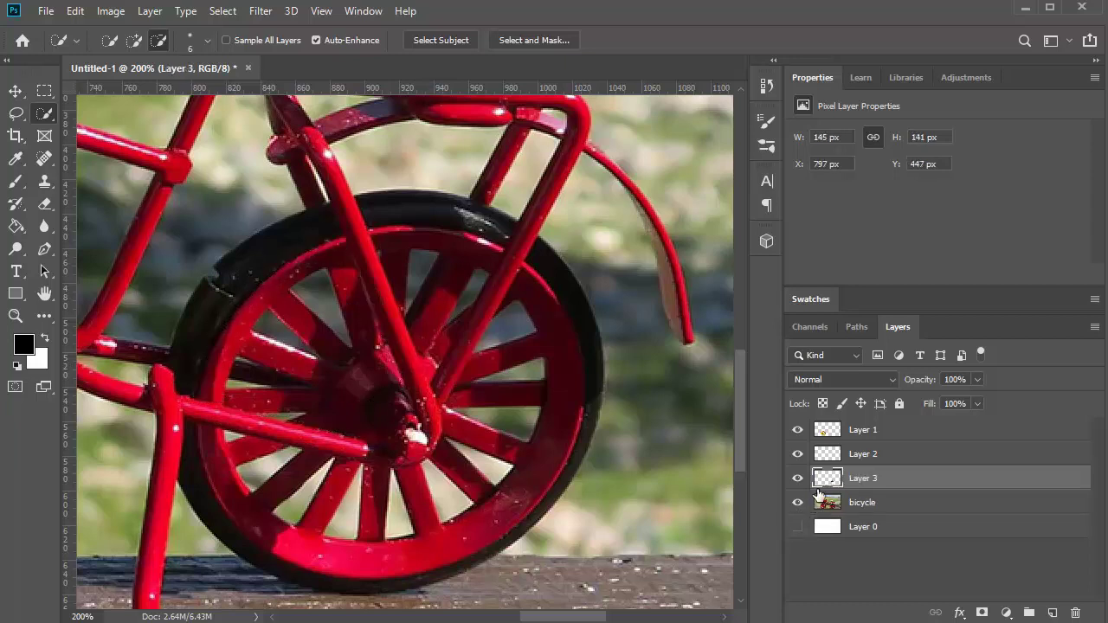
- Quick-select the rear wheel's upper wedge between the two slanted frame bars on the bicycle layer and copy it to a new layer
mouse_move(385, 244)
mouse_down()
mouse_move(505, 264)
mouse_move(448, 364)
mouse_up()
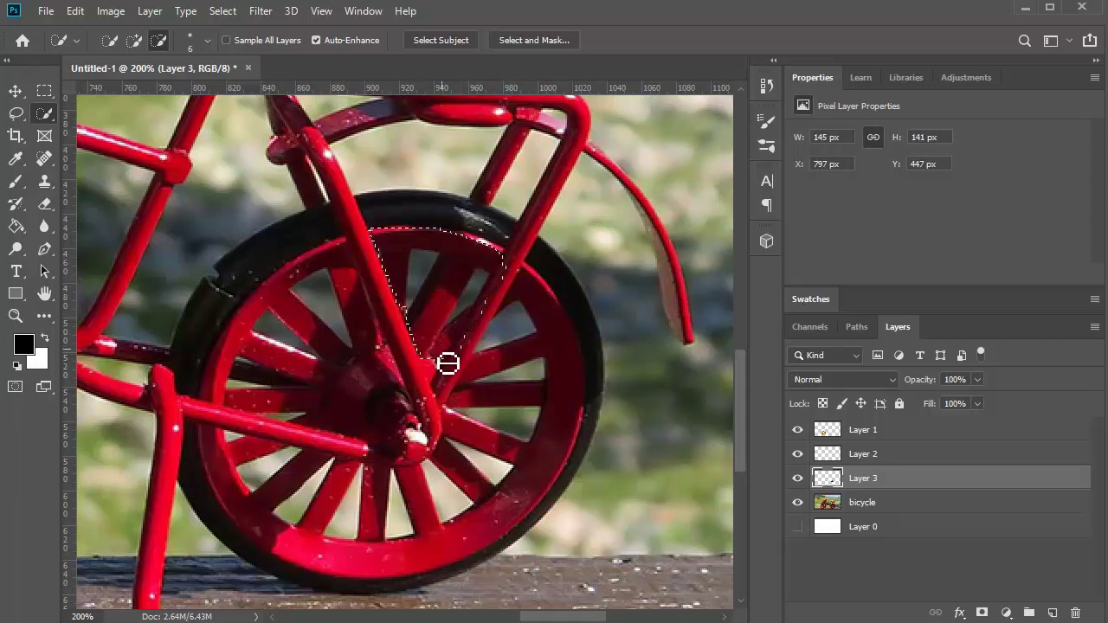
key(ctrl+d)
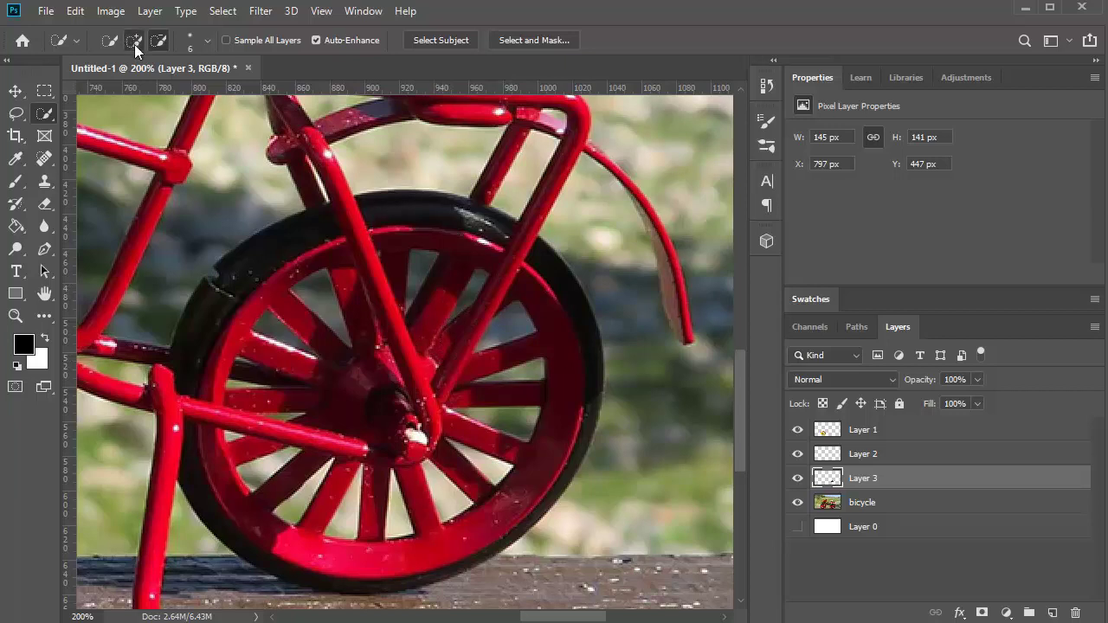
click(855, 505)
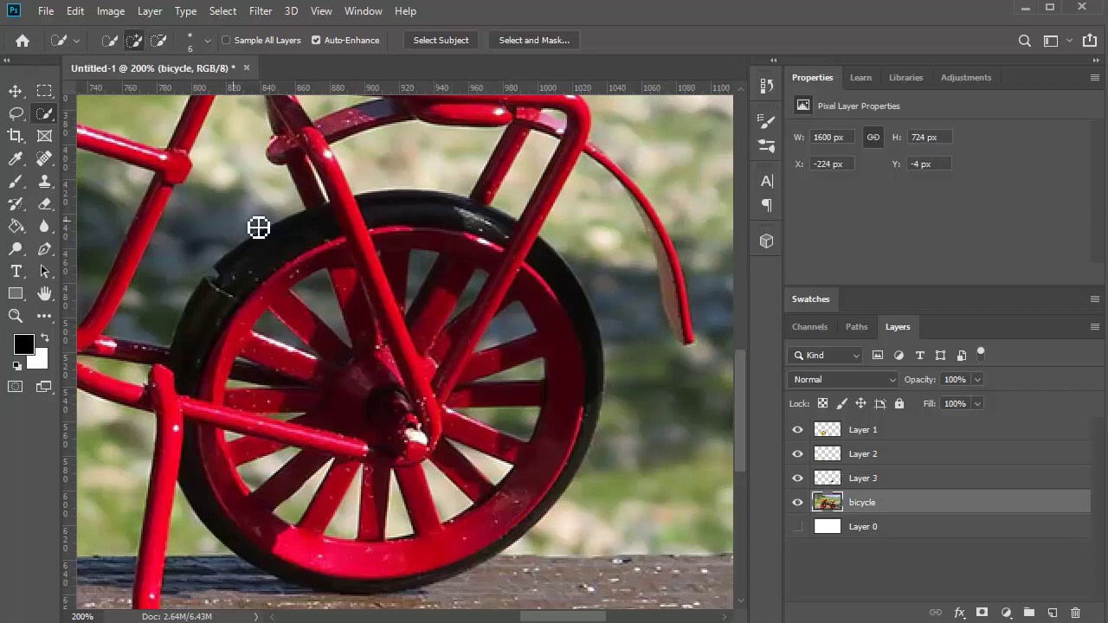
mouse_move(412, 260)
mouse_down()
mouse_move(511, 331)
mouse_move(387, 263)
mouse_up()
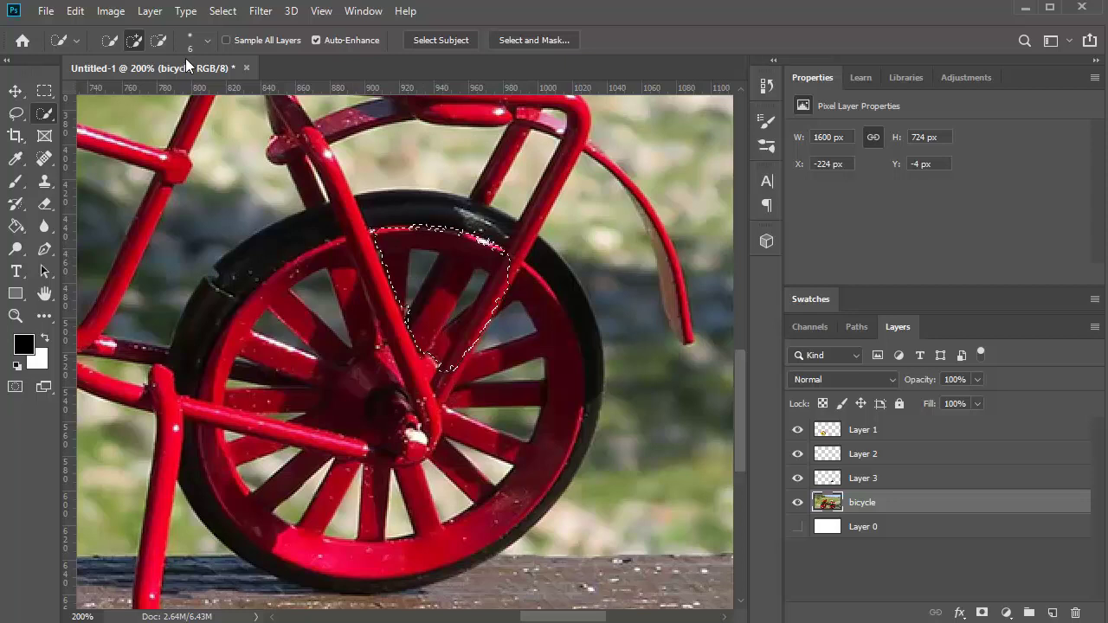
click(159, 40)
drag(476, 355, 517, 262)
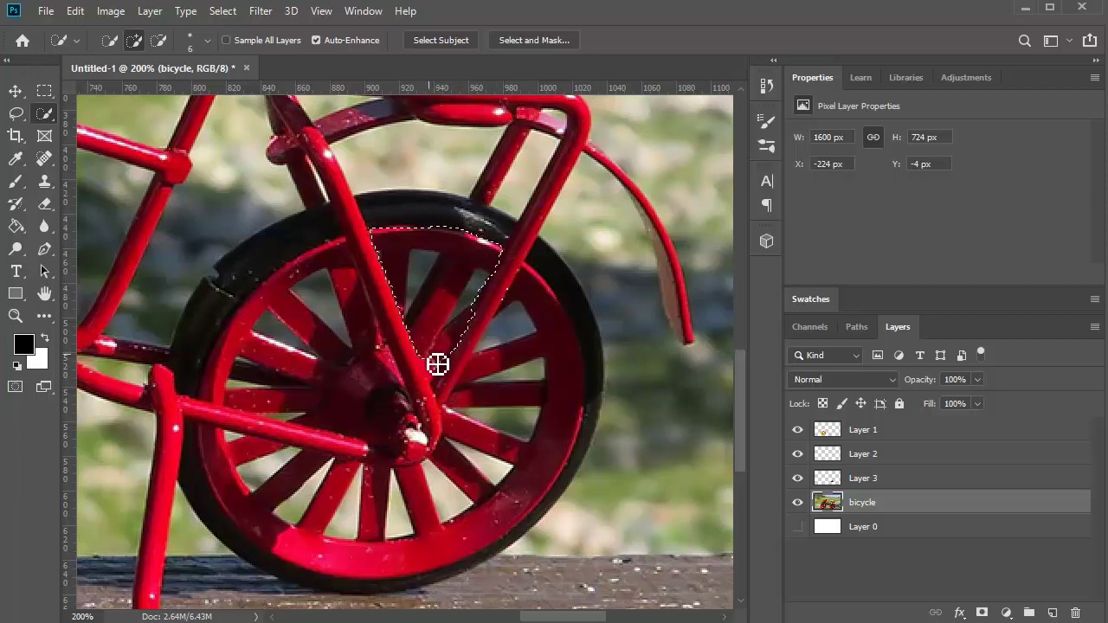
click(158, 41)
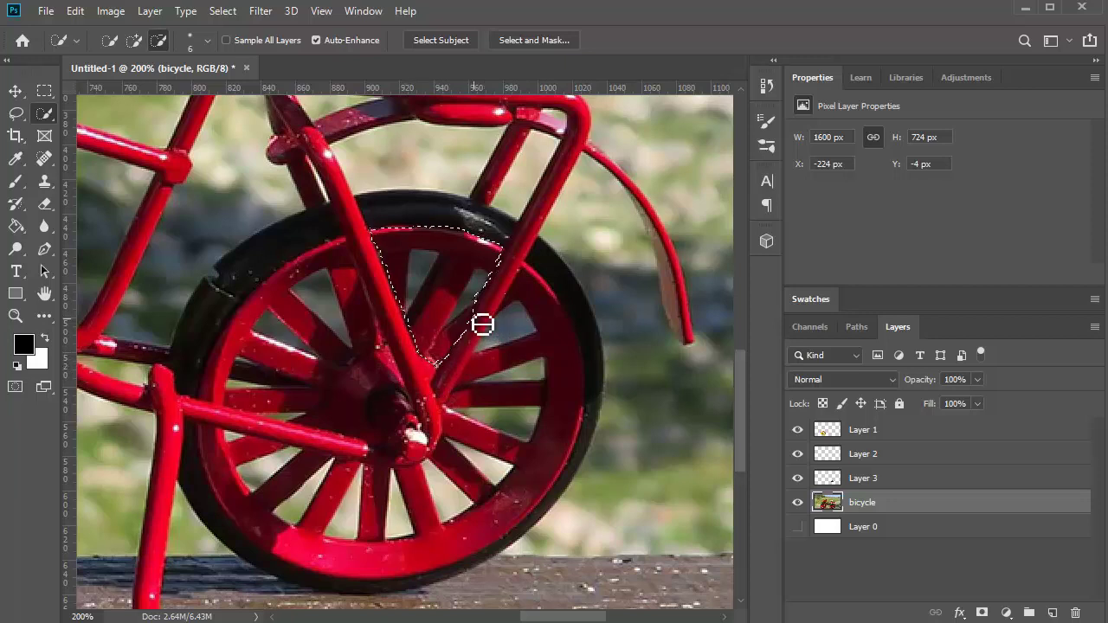
click(132, 41)
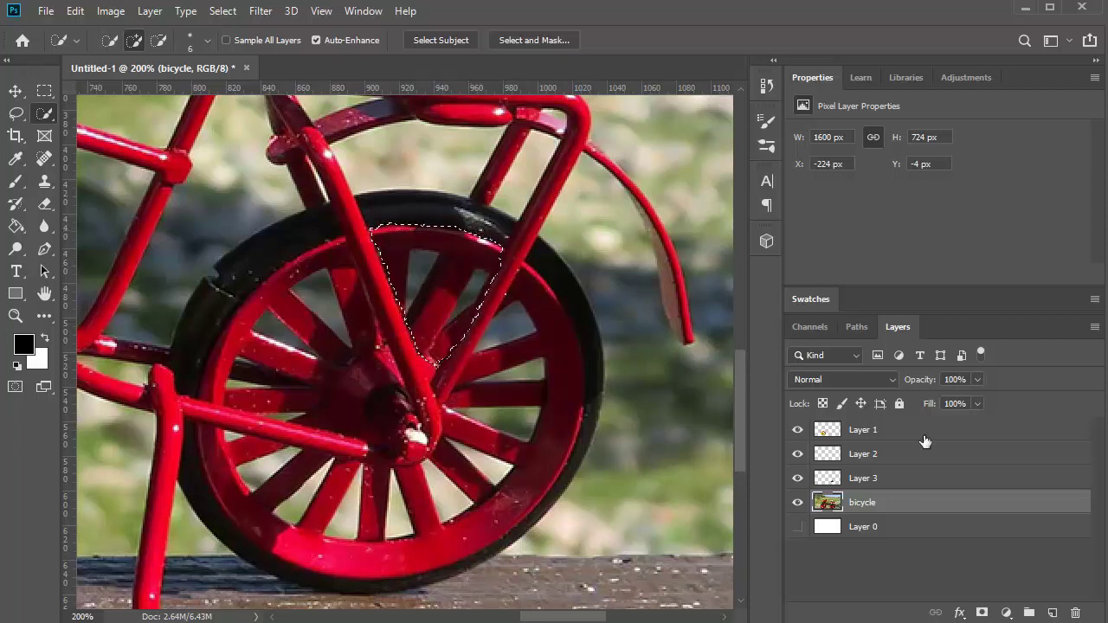
key(ctrl+j)
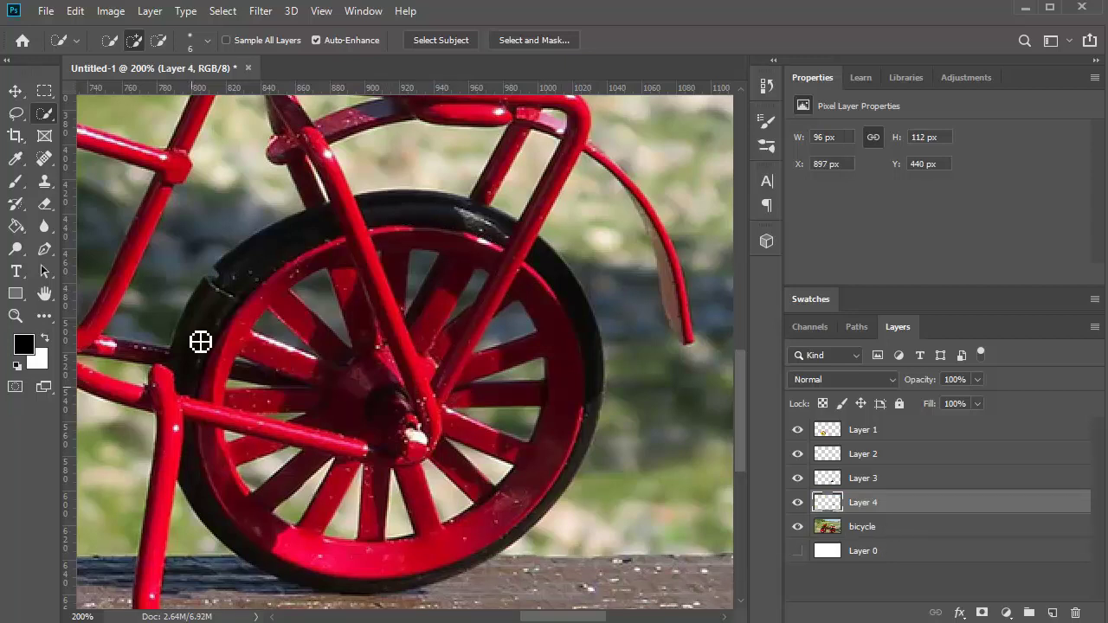
- Quick-select the remaining lower part of the rear wheel's rim and spokes on the bicycle layer, excluding tyre and hub, and copy it to a new layer
mouse_move(531, 285)
mouse_down()
mouse_move(465, 433)
mouse_move(468, 450)
mouse_move(510, 474)
mouse_move(544, 480)
mouse_move(562, 459)
mouse_move(575, 384)
mouse_move(534, 285)
mouse_move(562, 333)
mouse_move(569, 454)
mouse_move(555, 495)
mouse_move(525, 526)
mouse_move(461, 564)
mouse_move(414, 576)
mouse_move(333, 565)
mouse_move(278, 536)
mouse_move(210, 437)
mouse_move(231, 516)
mouse_move(259, 545)
mouse_up()
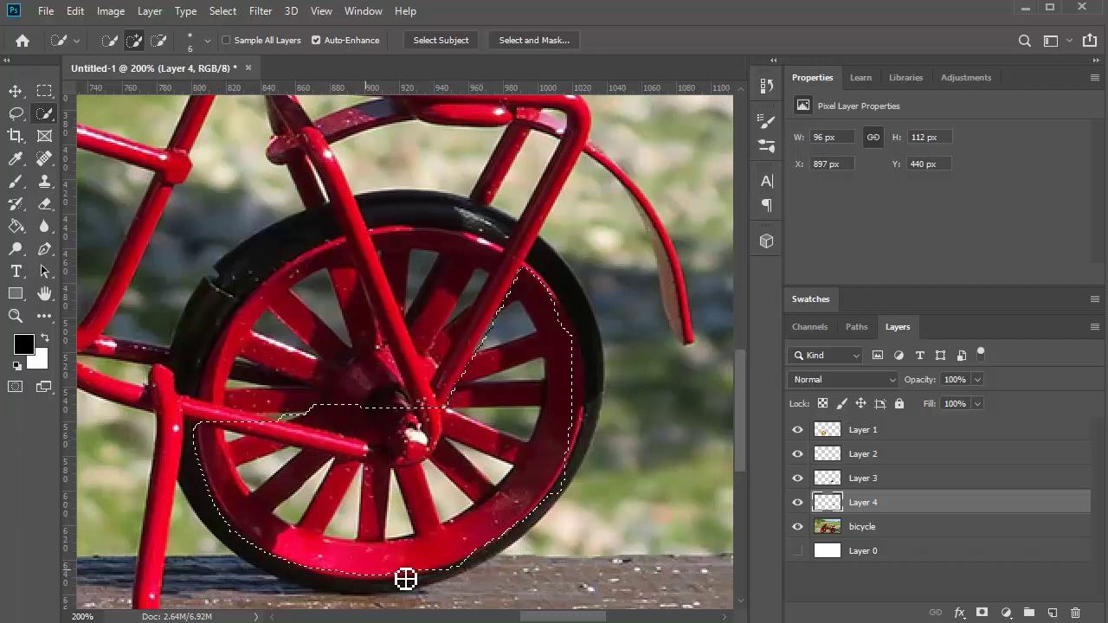
key(ctrl+d)
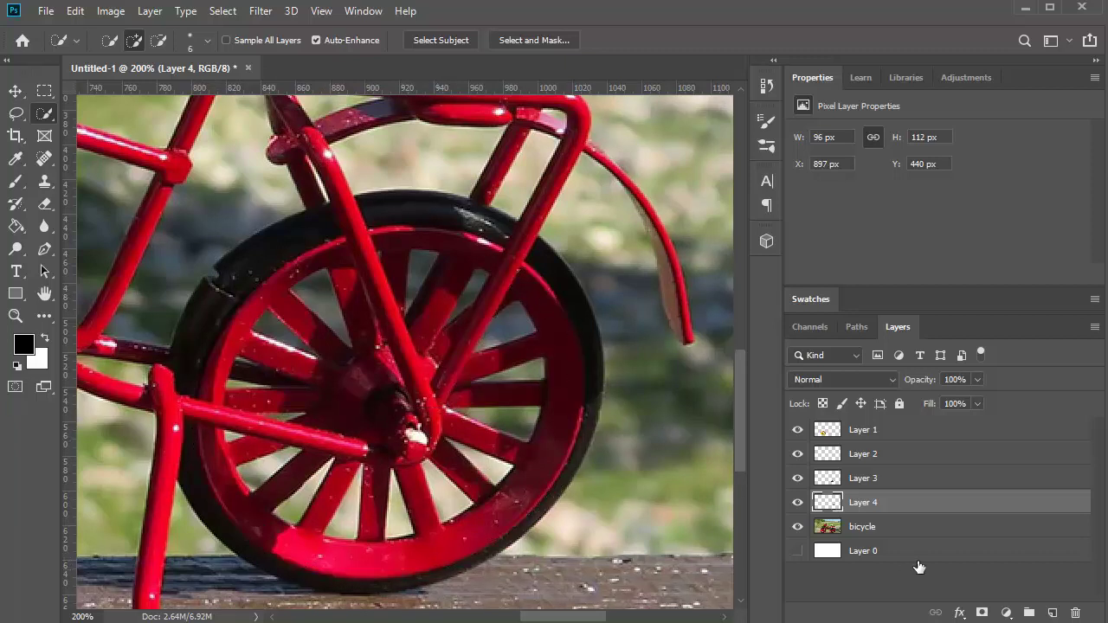
click(875, 530)
mouse_move(550, 329)
mouse_down()
mouse_move(593, 372)
mouse_move(523, 298)
mouse_move(570, 293)
mouse_move(604, 381)
mouse_move(602, 457)
mouse_move(563, 544)
mouse_up()
click(156, 40)
drag(586, 475, 529, 554)
mouse_move(572, 492)
mouse_down()
mouse_move(516, 556)
mouse_move(463, 581)
mouse_move(317, 595)
mouse_move(212, 537)
mouse_move(169, 457)
mouse_move(237, 555)
mouse_move(204, 505)
mouse_move(187, 422)
mouse_move(193, 464)
mouse_move(190, 430)
mouse_move(206, 417)
mouse_move(387, 469)
mouse_up()
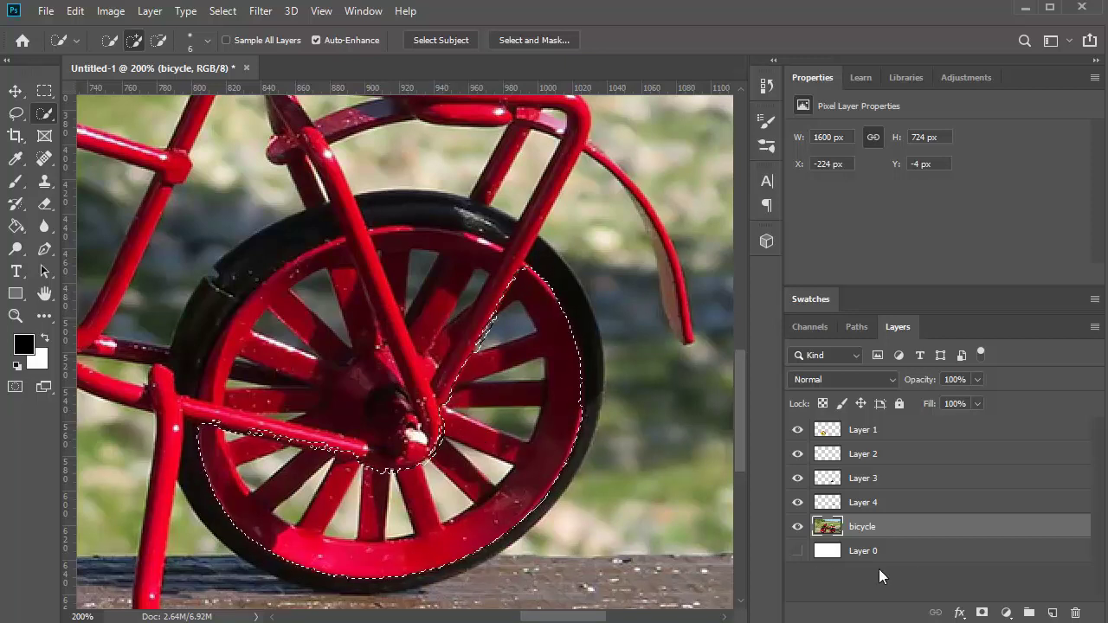
key(ctrl+j)
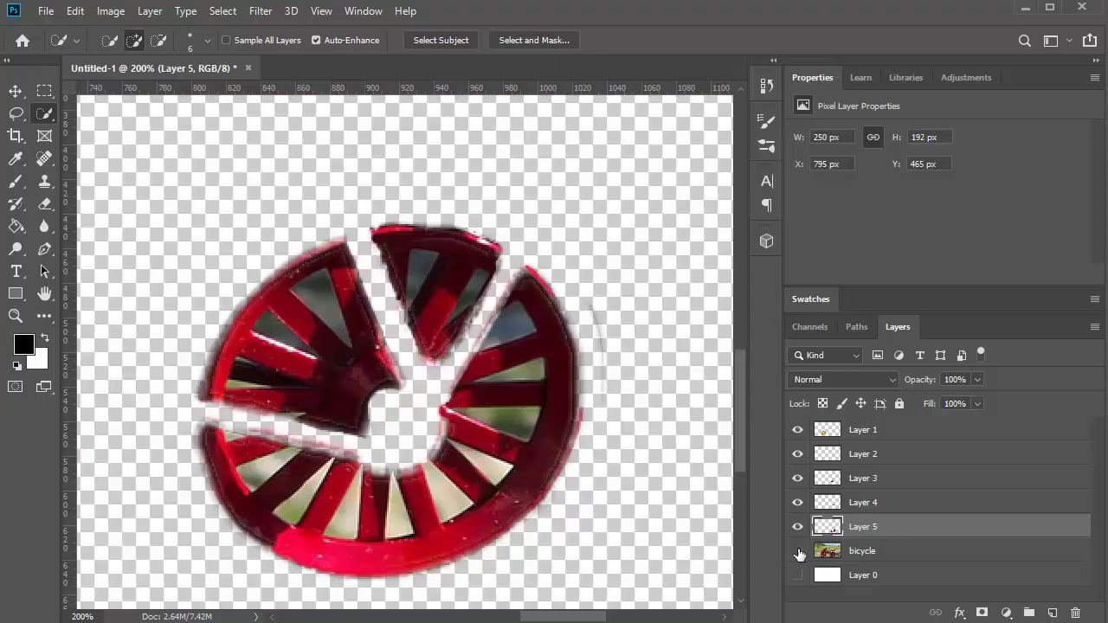
- Merge the three rear wheel piece layers into a single layer
shift+click(866, 480)
right_click(866, 480)
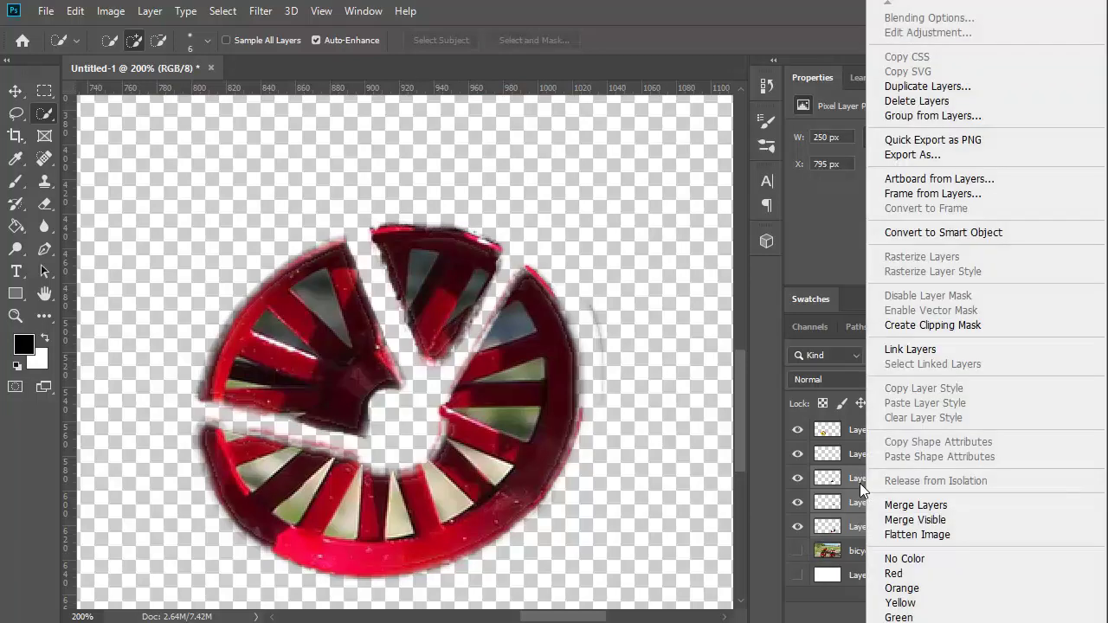
click(905, 505)
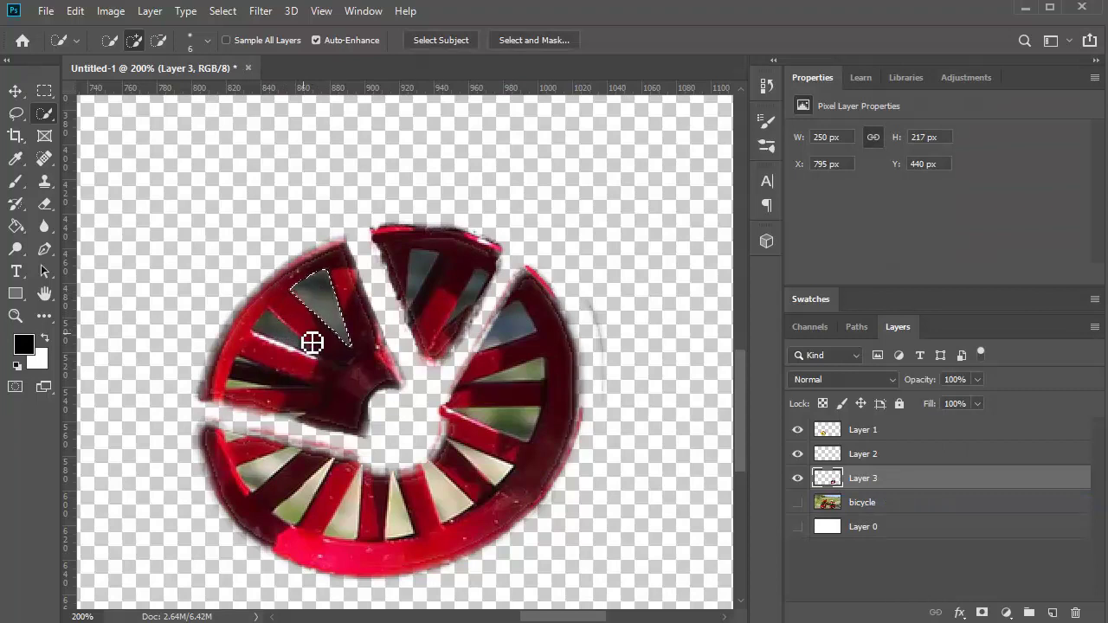
- Select the background gaps between the spokes in the upper two wheel pieces, cut them out and deselect
mouse_move(287, 341)
mouse_down()
mouse_move(261, 387)
mouse_move(248, 390)
mouse_move(248, 371)
mouse_move(262, 389)
mouse_up()
mouse_move(408, 286)
mouse_down()
mouse_move(489, 298)
mouse_move(481, 286)
mouse_move(511, 330)
mouse_move(458, 323)
mouse_move(477, 308)
mouse_move(460, 335)
mouse_up()
mouse_move(525, 344)
mouse_down()
mouse_move(522, 324)
mouse_move(534, 386)
mouse_up()
key(ctrl+x)
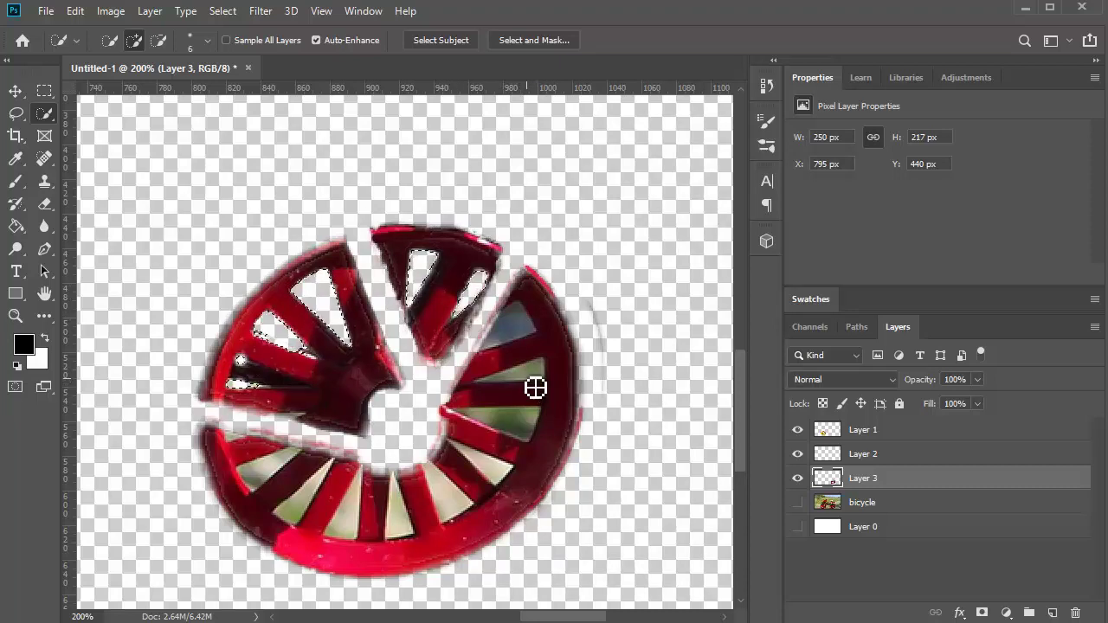
key(ctrl+d)
- Select the background gaps between the spokes of the large lower wheel piece and delete them
click(517, 329)
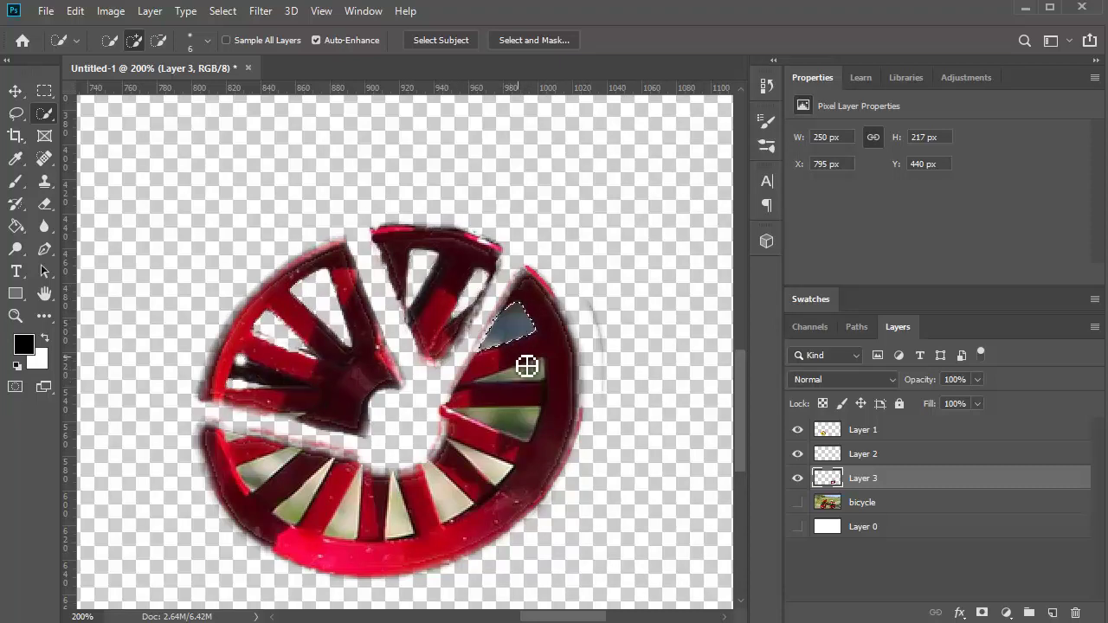
mouse_move(542, 382)
mouse_down()
mouse_move(490, 474)
mouse_move(481, 468)
mouse_move(518, 434)
mouse_move(510, 398)
mouse_move(488, 406)
mouse_move(448, 514)
mouse_move(347, 529)
mouse_move(279, 481)
mouse_up()
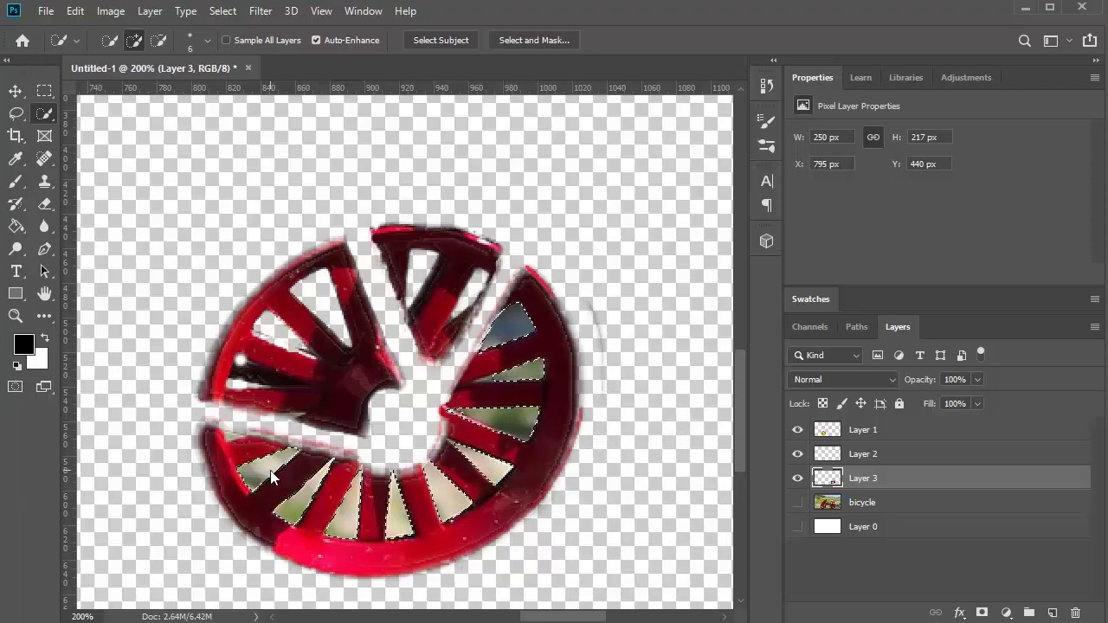
key(Delete)
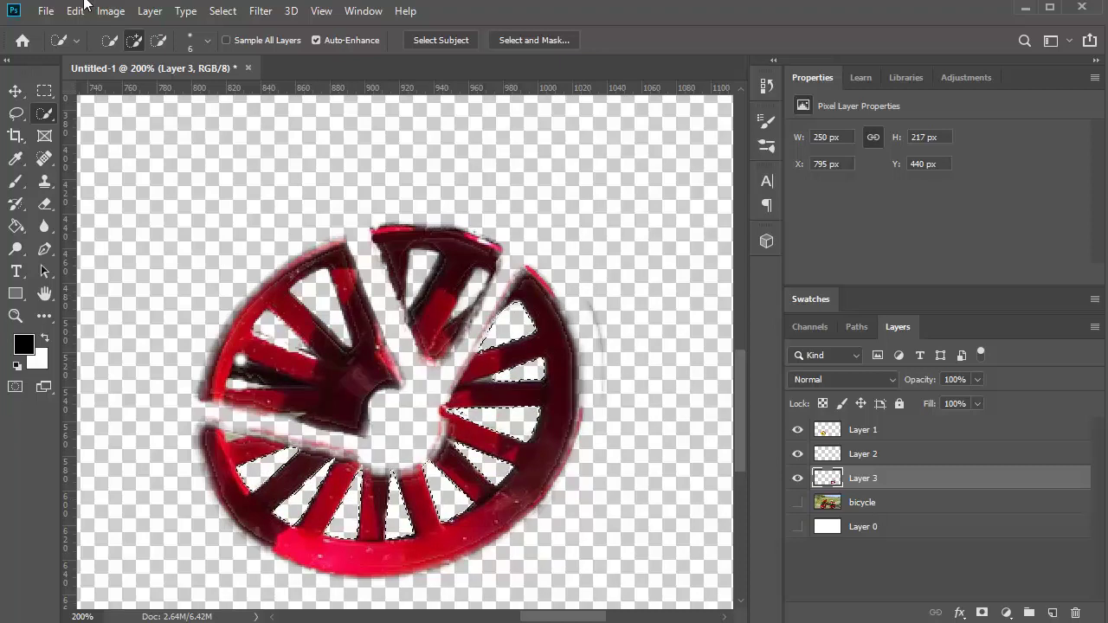
click(110, 11)
mouse_move(174, 57)
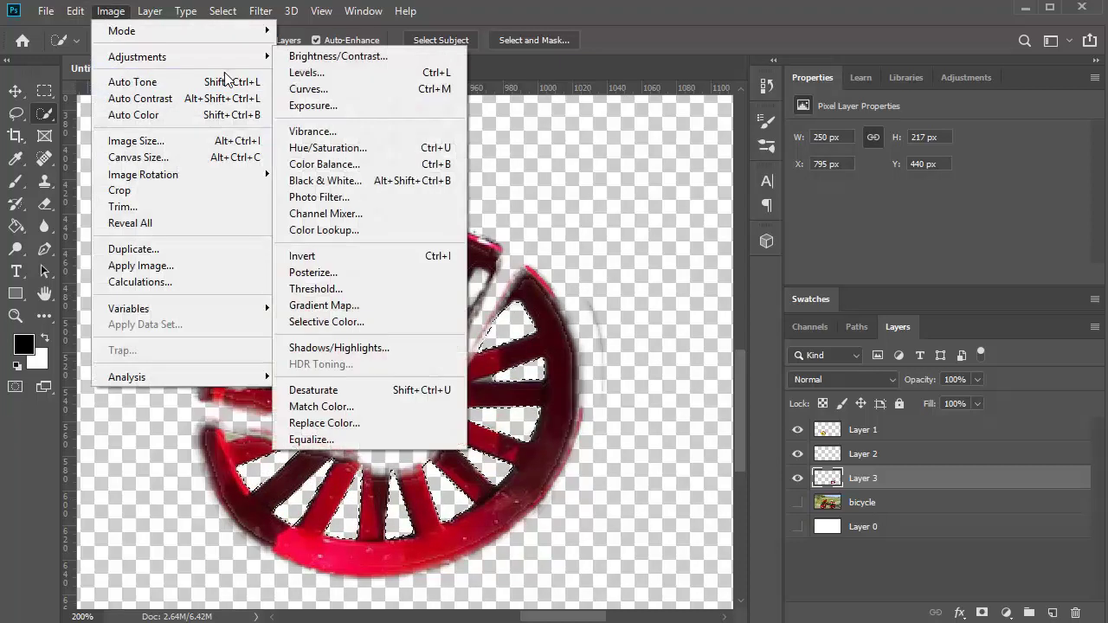
click(347, 148)
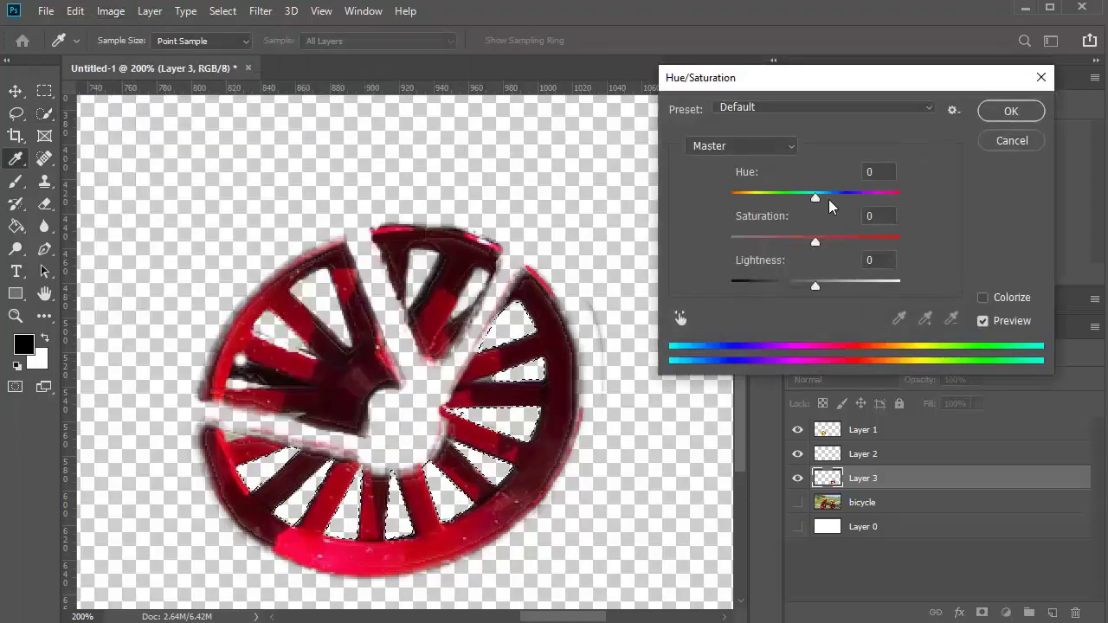
click(983, 299)
drag(732, 197, 754, 197)
drag(774, 241, 861, 243)
drag(815, 287, 908, 285)
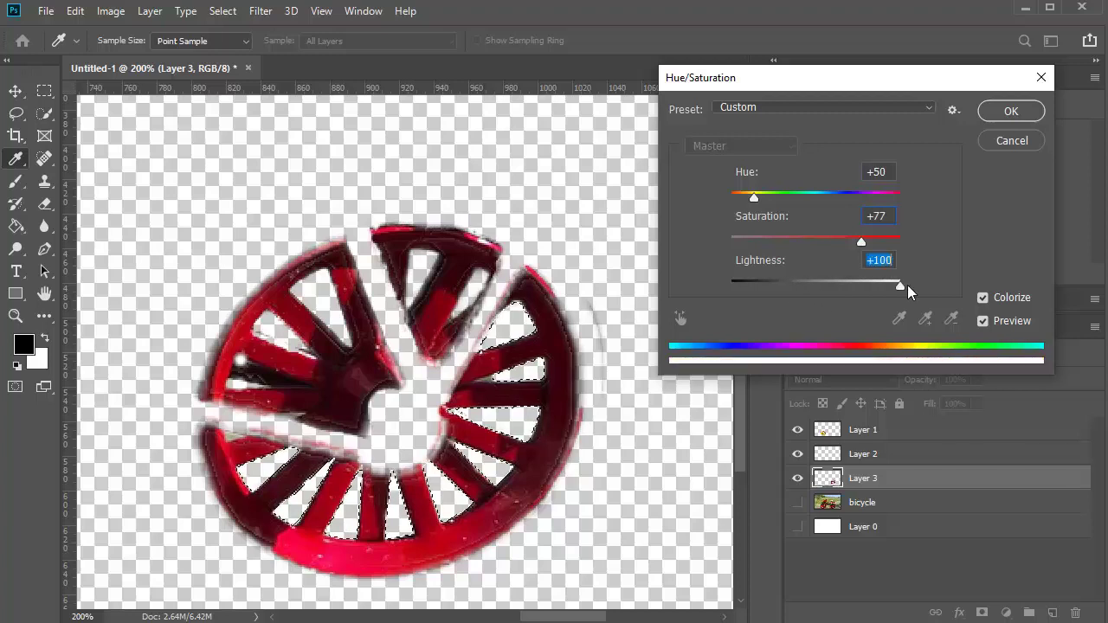
click(1012, 140)
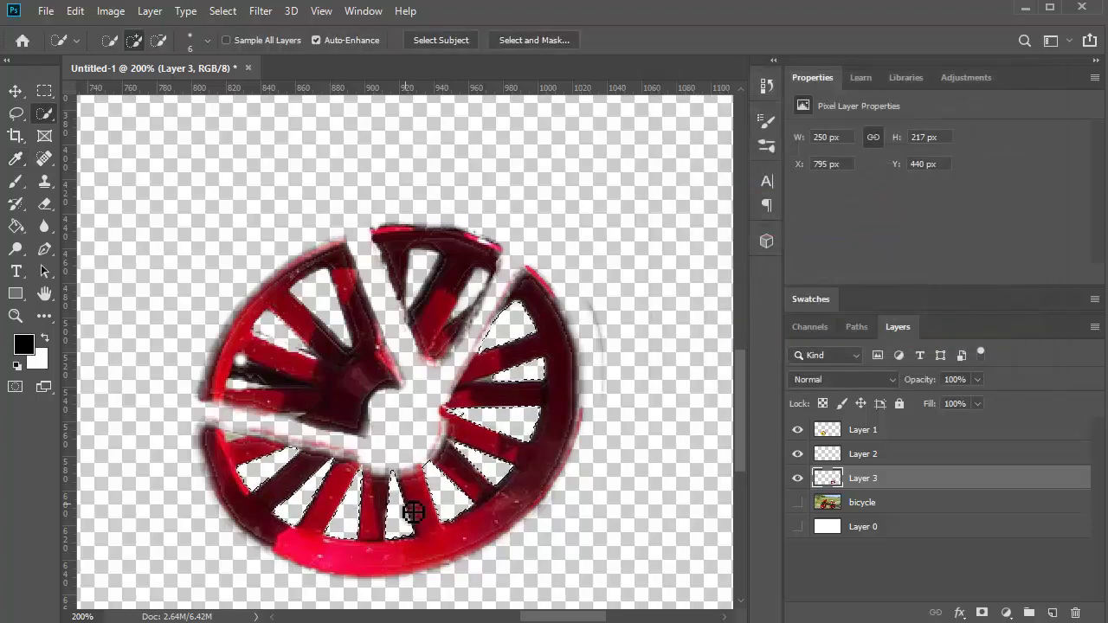
- Colorize the rear wheel layer yellow using Hue/Saturation with Hue 53, Saturation 94 and Lightness +13, and show the bicycle layer again
click(110, 11)
mouse_move(134, 57)
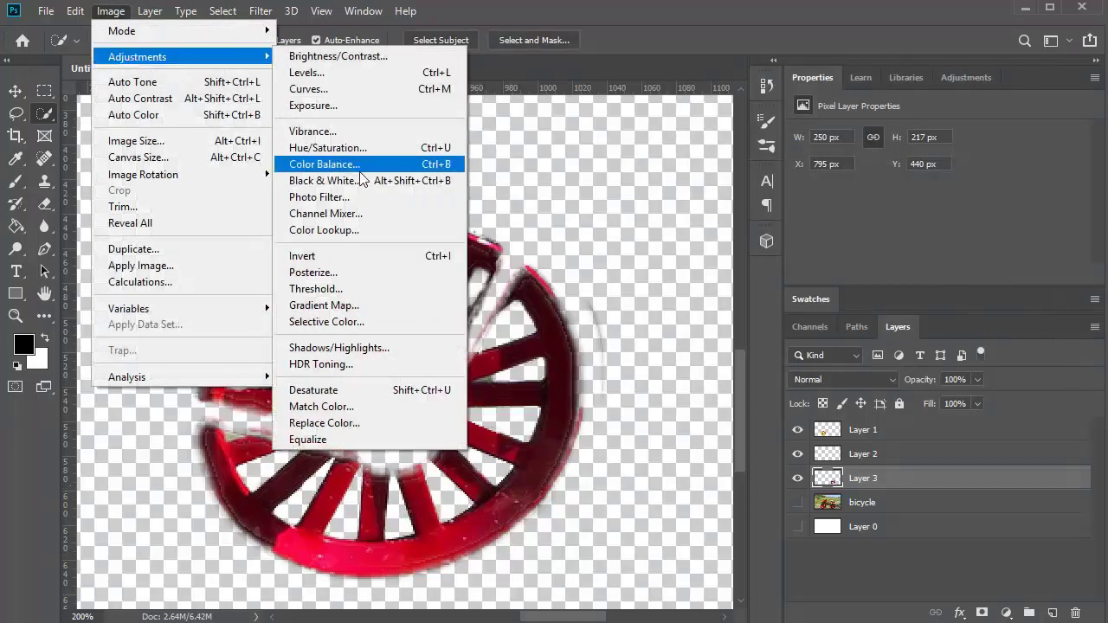
click(381, 147)
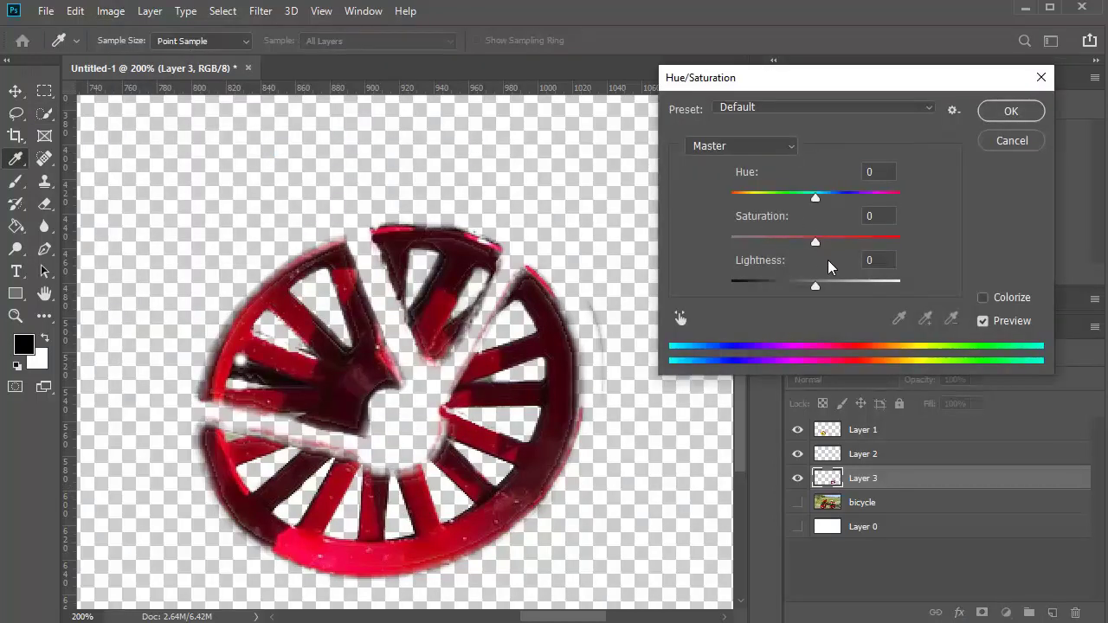
click(982, 297)
drag(732, 197, 765, 197)
drag(773, 241, 860, 246)
mouse_move(816, 288)
mouse_down()
mouse_move(787, 291)
mouse_move(844, 290)
mouse_move(830, 299)
mouse_up()
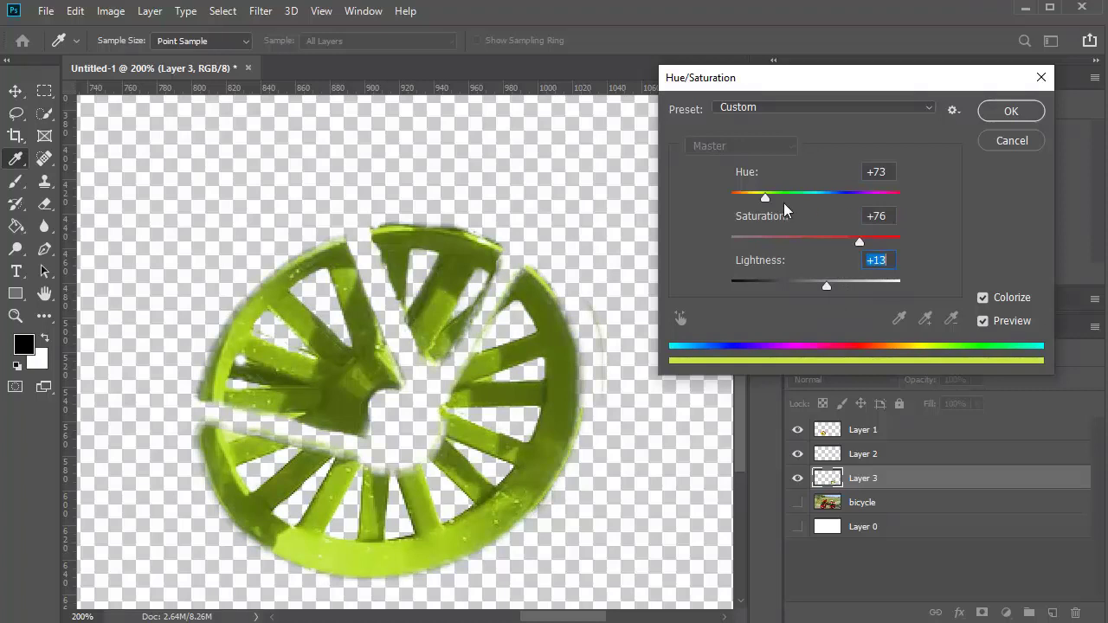
drag(770, 204, 759, 201)
drag(862, 246, 884, 248)
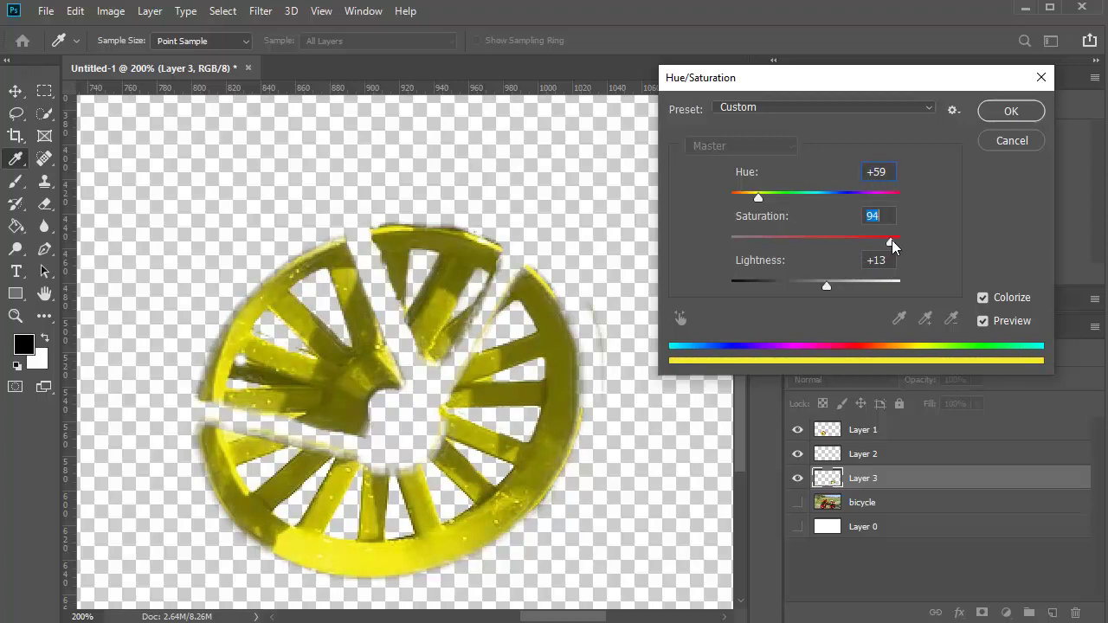
drag(760, 199, 754, 199)
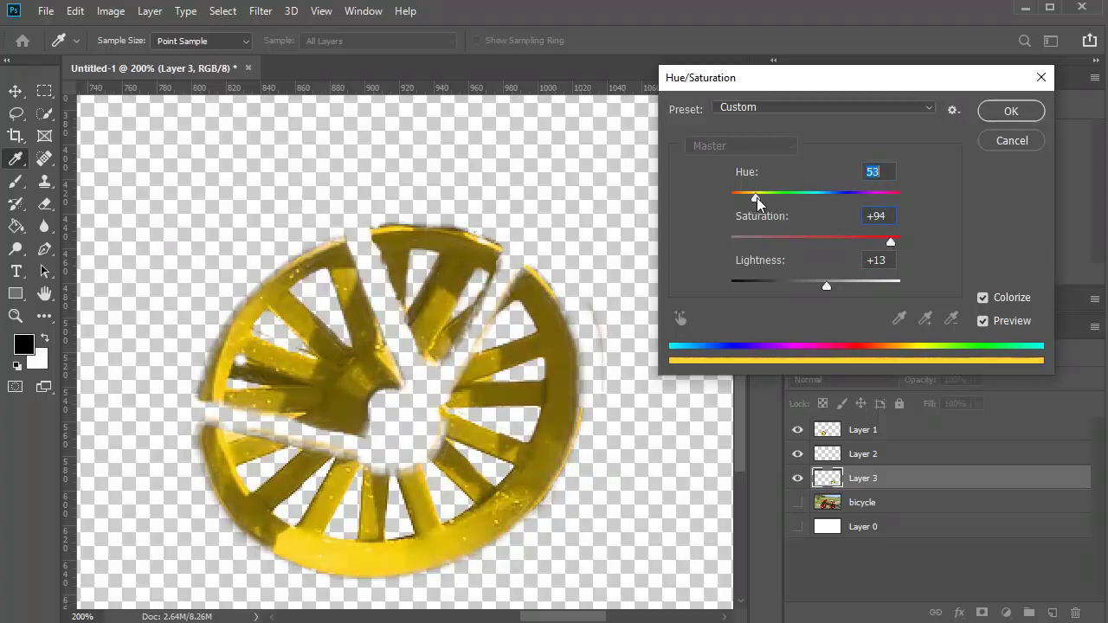
click(1012, 118)
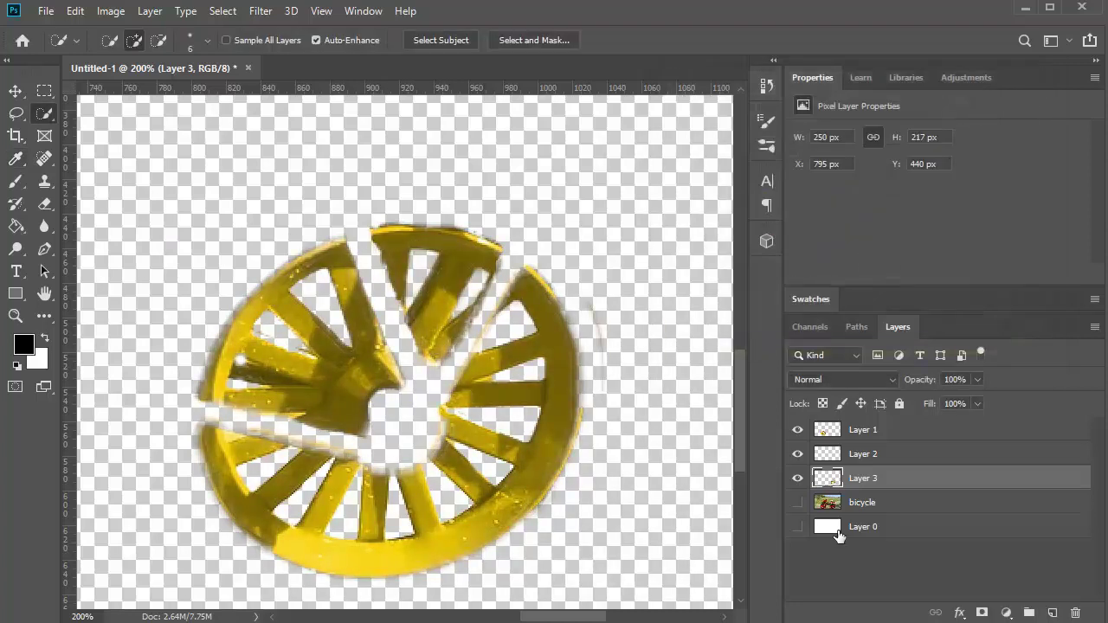
click(798, 503)
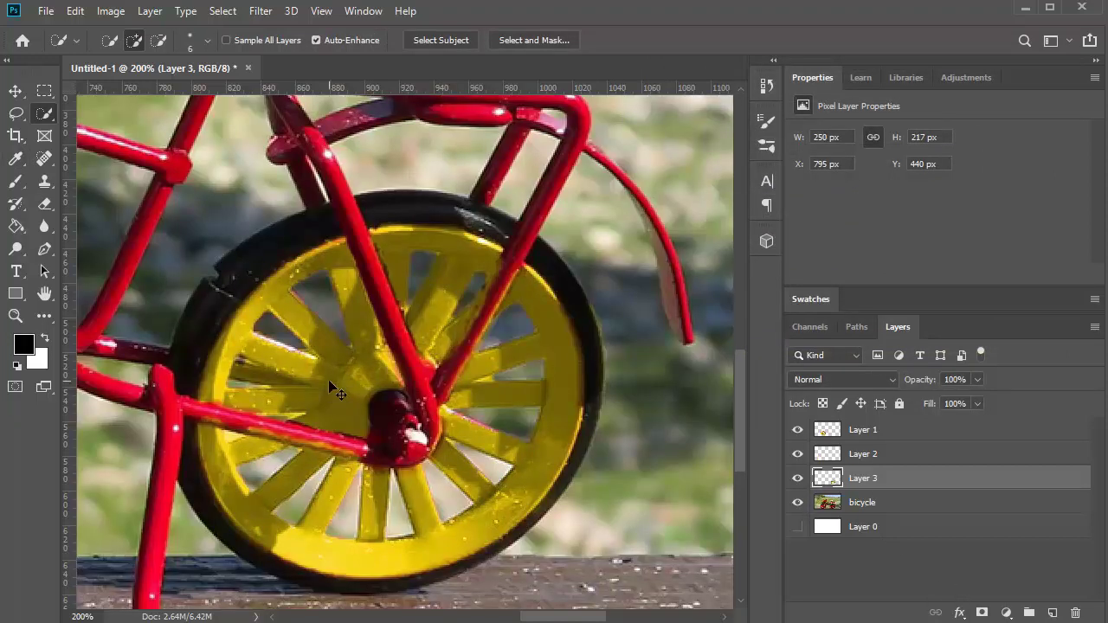
- Place the flowers-1 image from the images folder into the bicycle document as an embedded layer
key(ctrl+minus)
key(ctrl+minus)
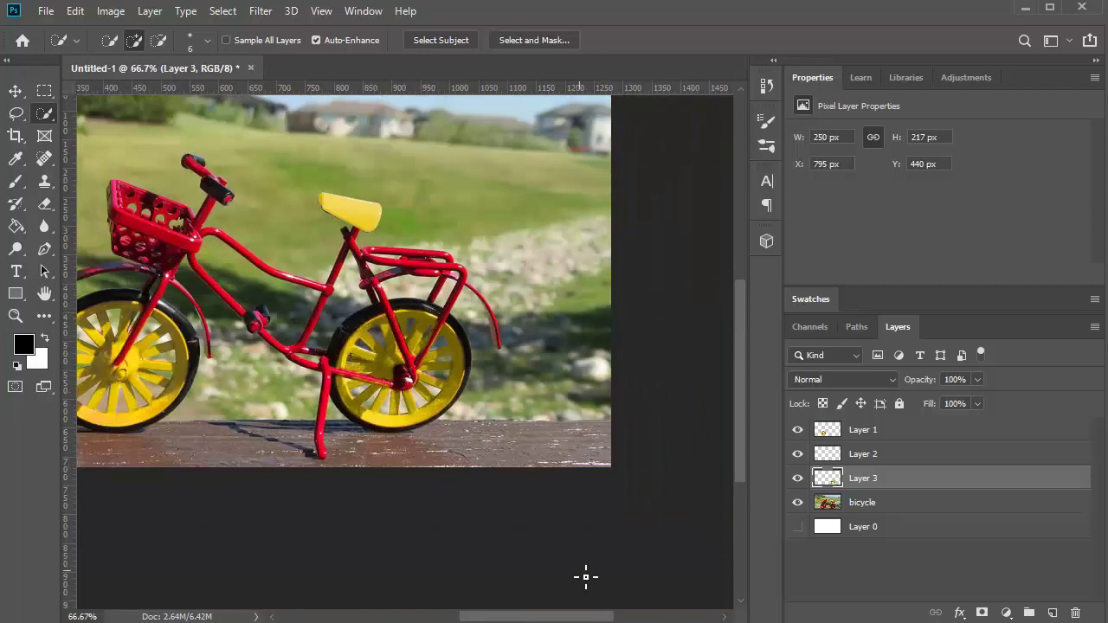
drag(569, 620, 537, 620)
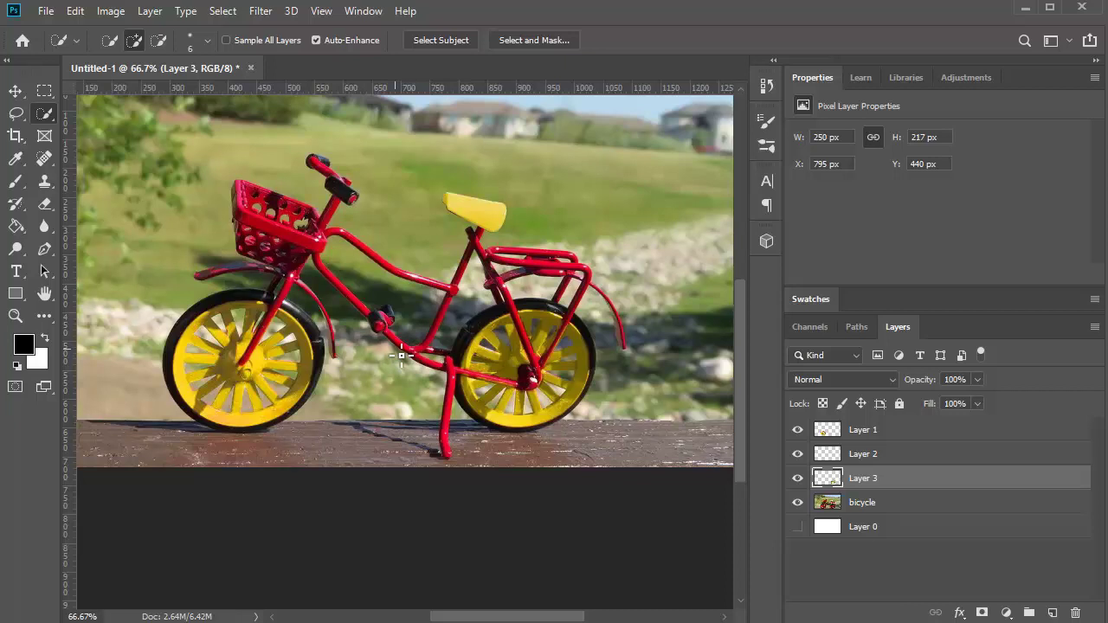
scroll(357, 325, up, 3)
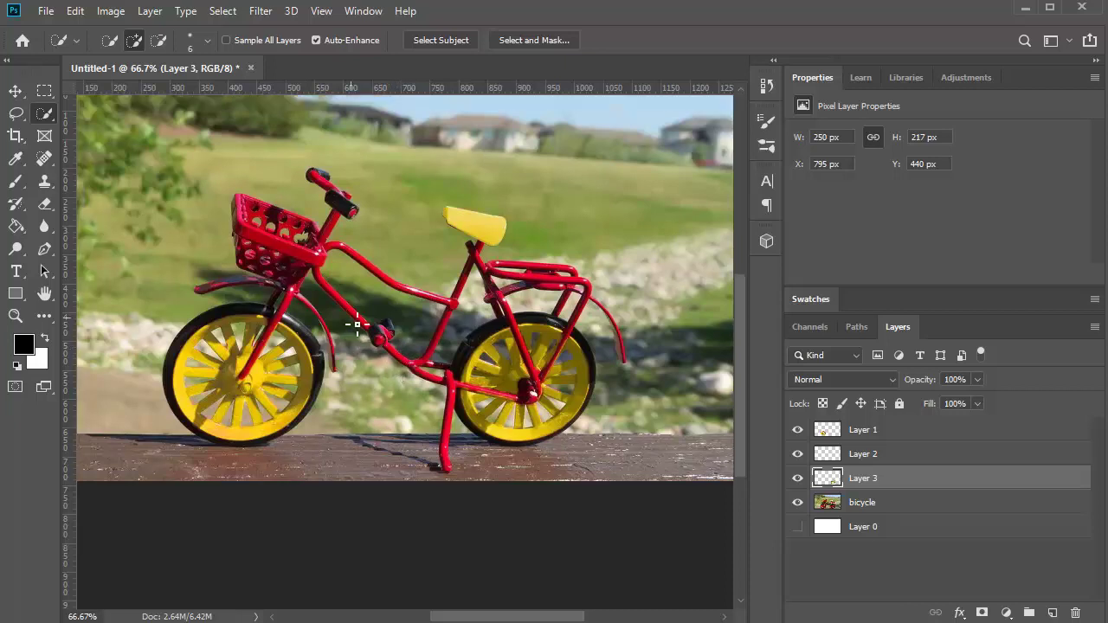
scroll(357, 325, down, 1)
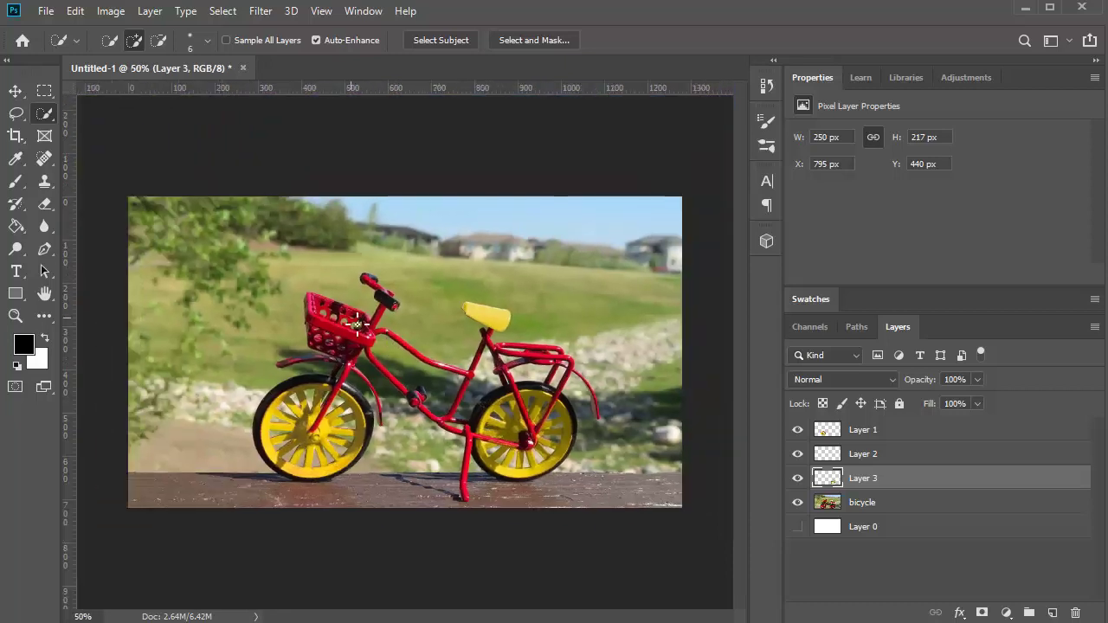
click(76, 11)
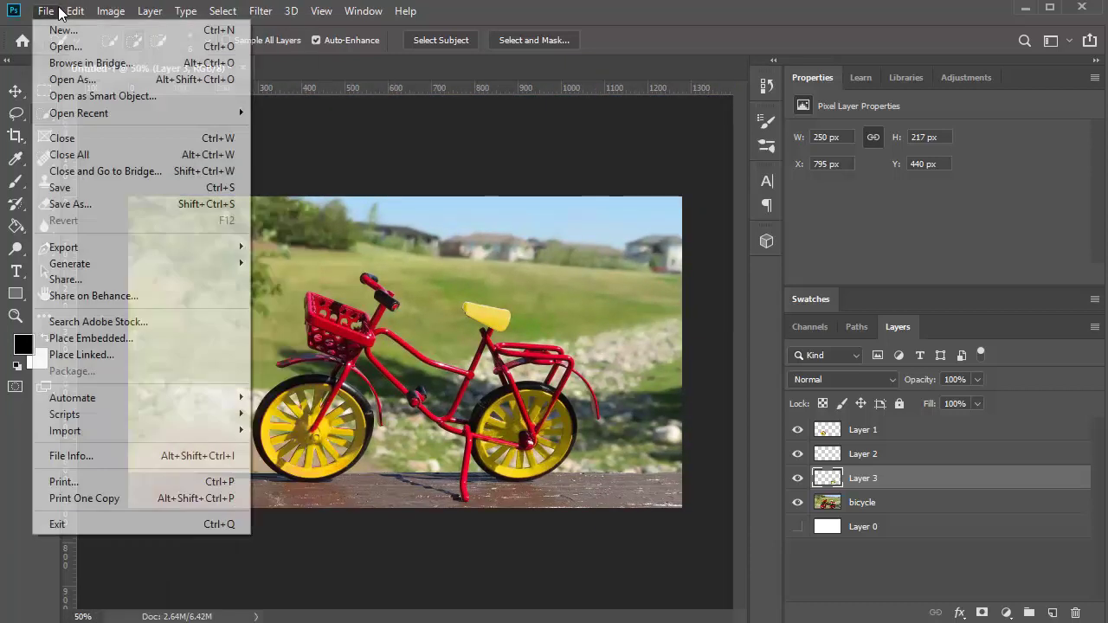
click(90, 341)
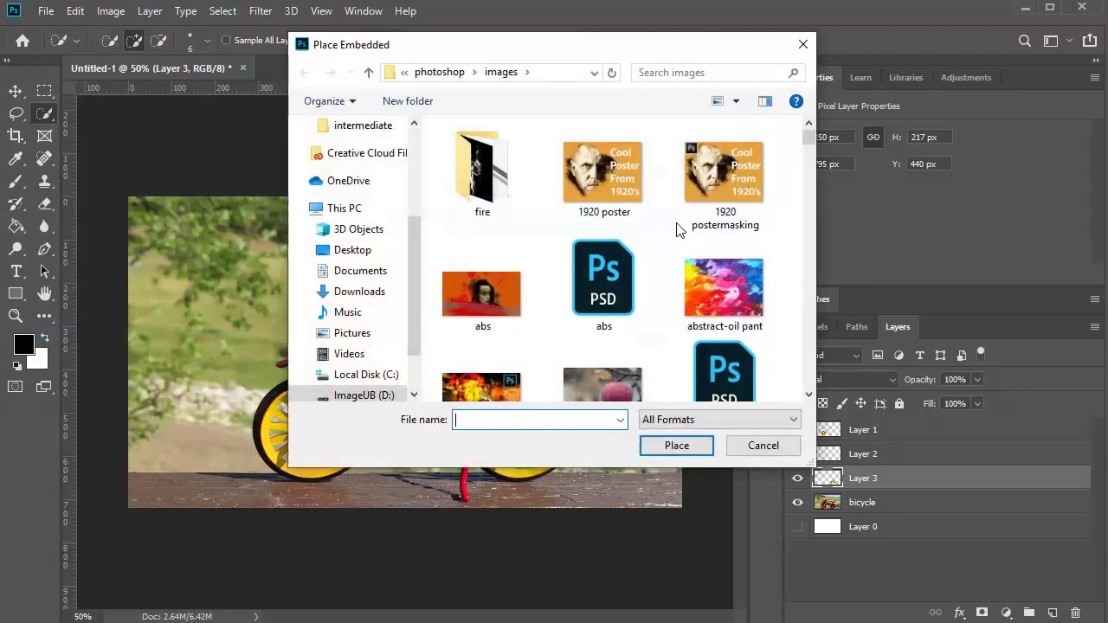
drag(809, 139, 814, 159)
click(563, 271)
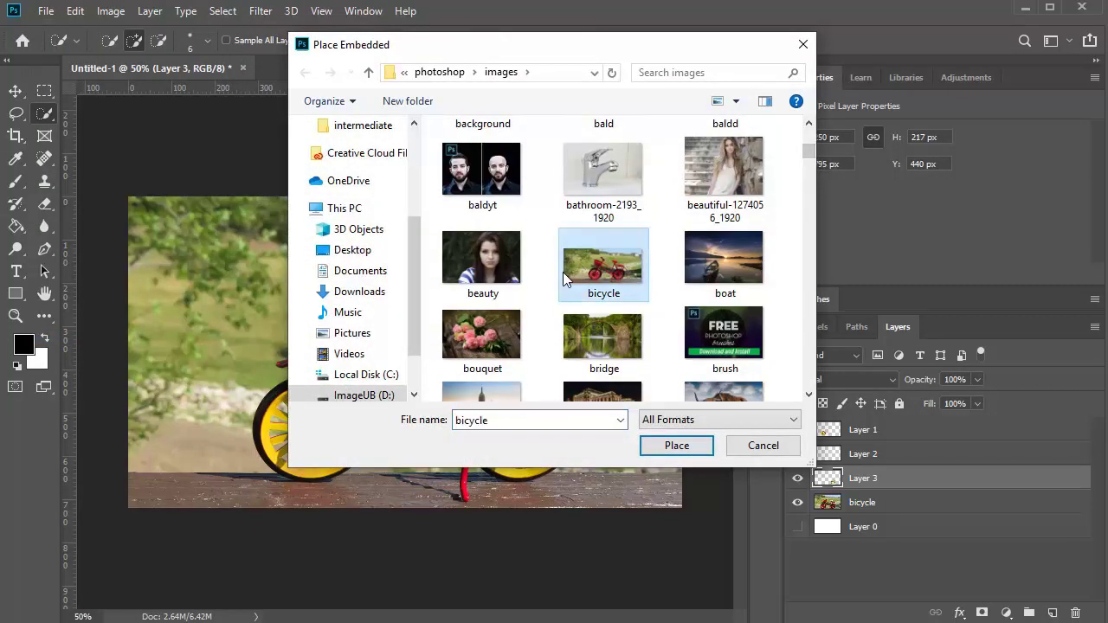
text(facepaint)
scroll(608, 323, down, 3)
scroll(608, 323, up, 8)
scroll(608, 323, down, 2)
scroll(608, 323, down, 3)
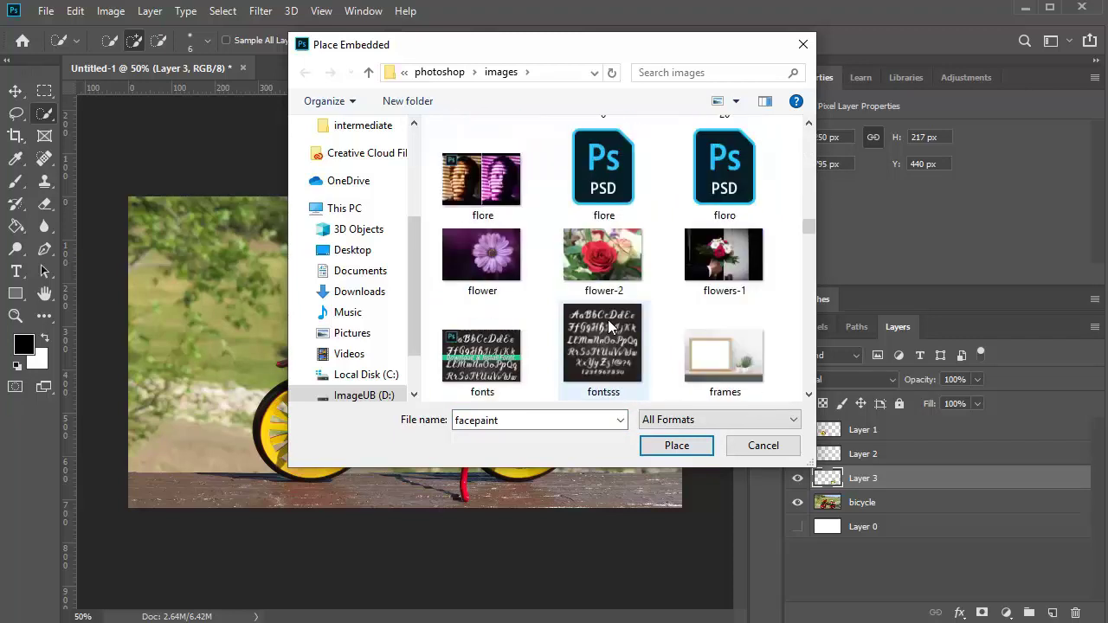
double_click(738, 277)
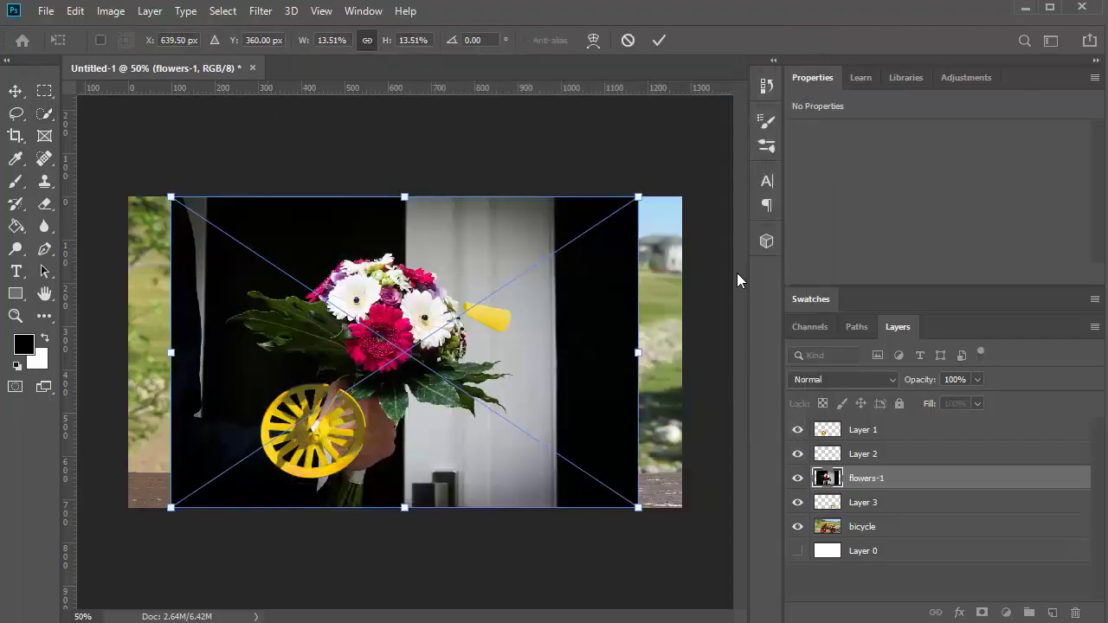
key(Return)
- Move the flowers-1 layer to the top of the stack and group Layer 1, Layer 2 and Layer 3
key(w)
drag(865, 485, 868, 436)
click(867, 473)
shift+click(864, 504)
right_click(864, 509)
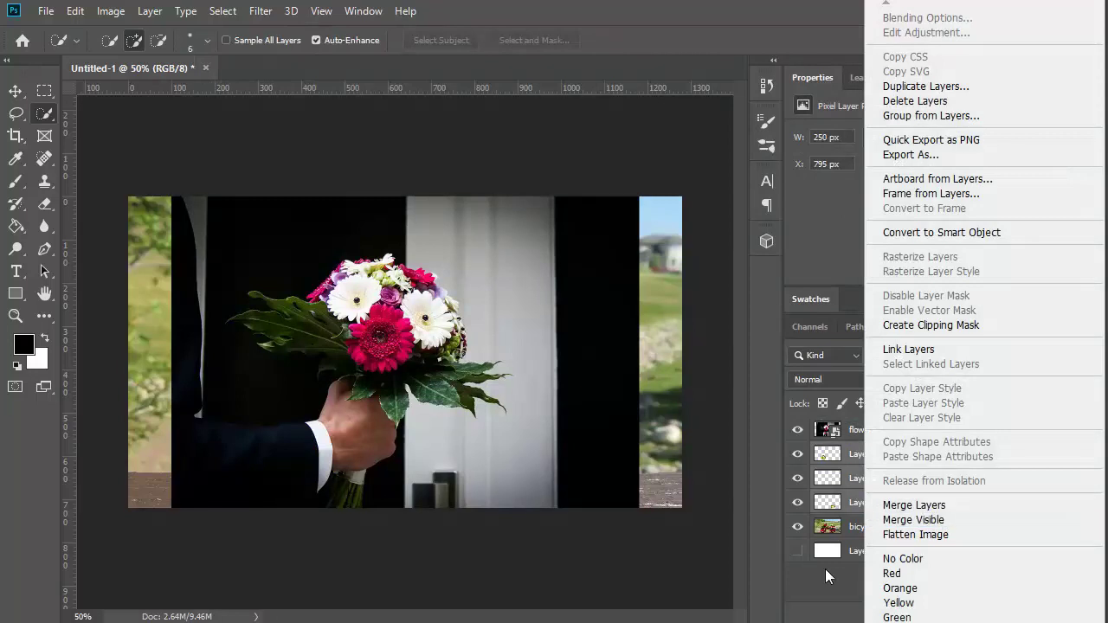
click(838, 596)
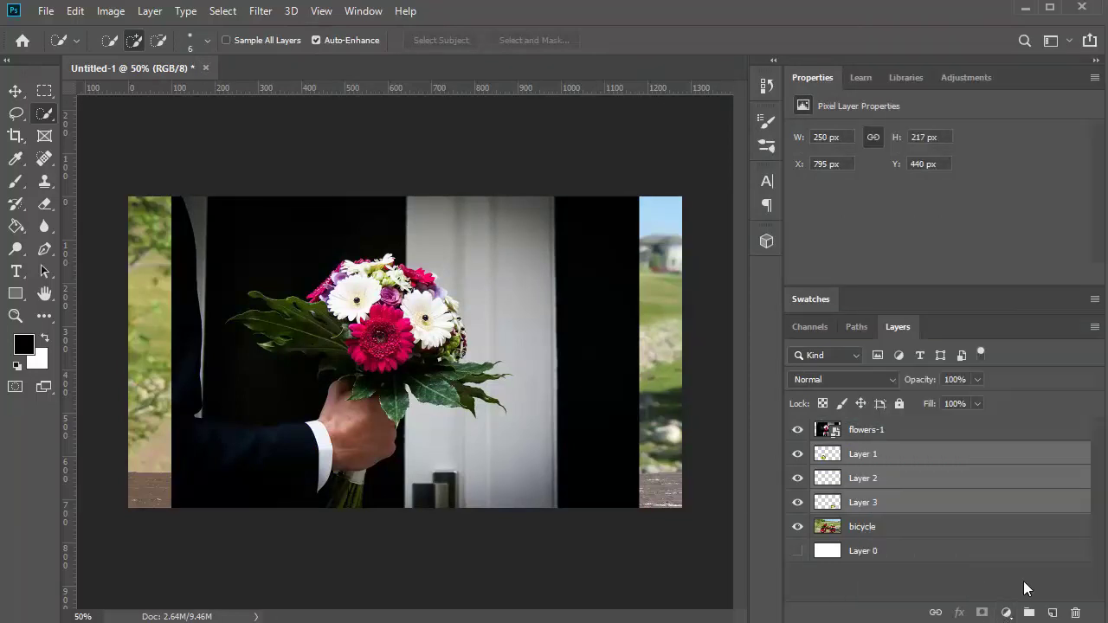
click(1029, 613)
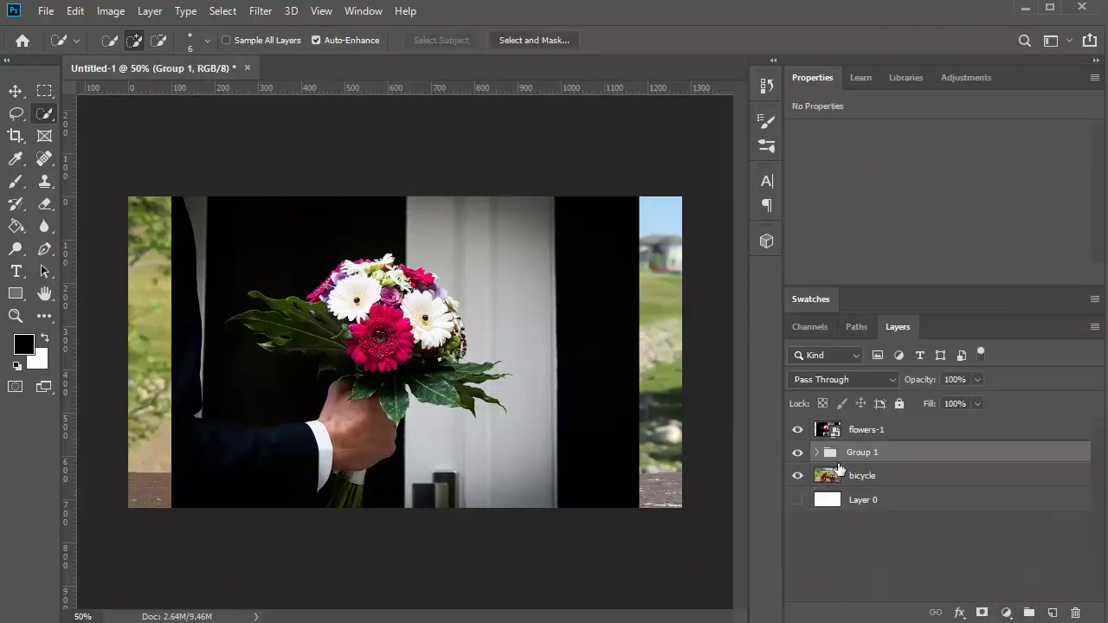
click(817, 453)
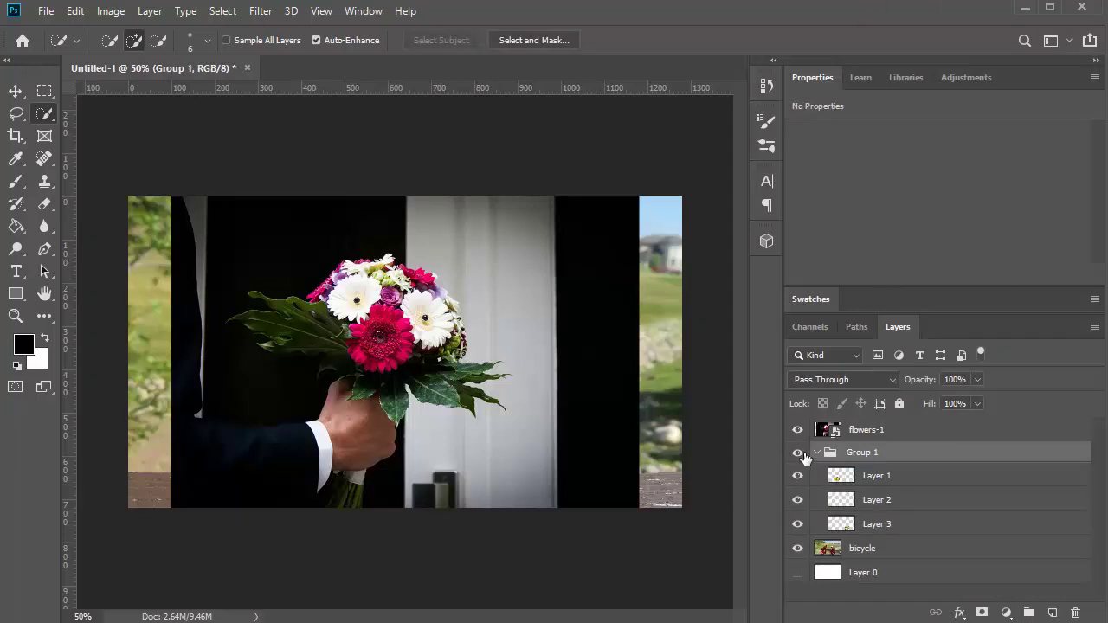
click(817, 453)
- Rasterize the flowers-1 layer and select the bouquet with a 60 px Quick Selection brush, leaving out the hand, door and dark background
right_click(862, 432)
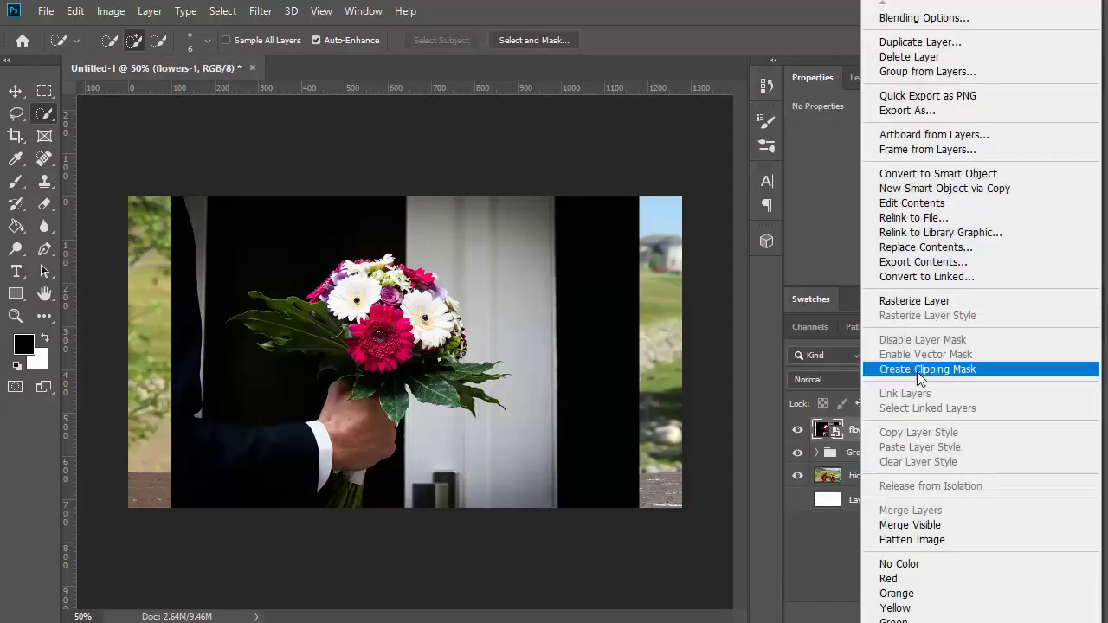
click(909, 303)
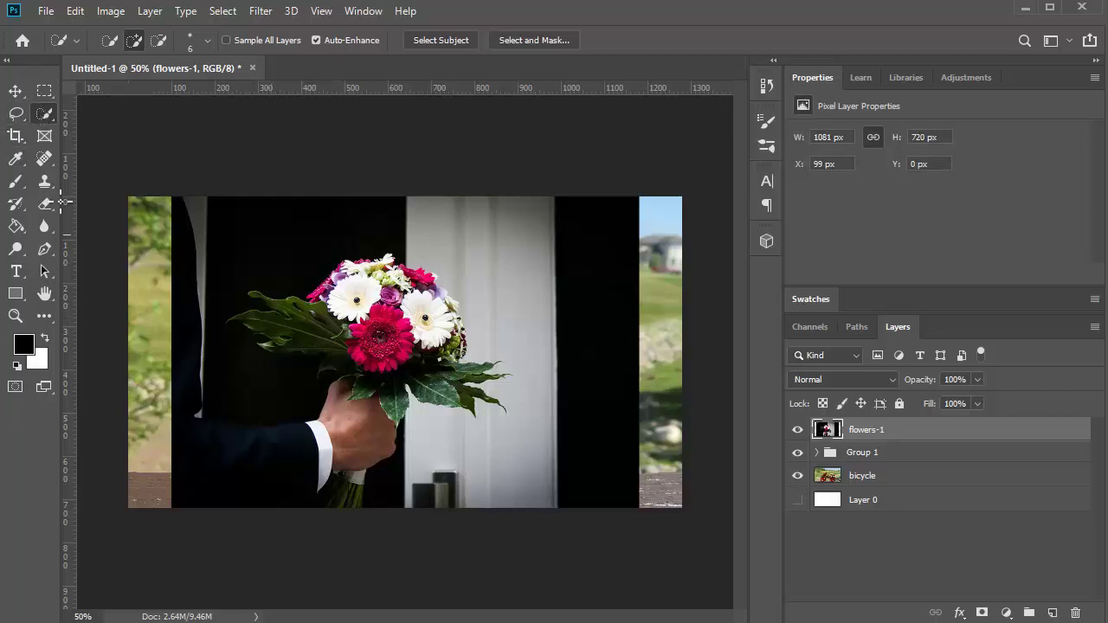
key(bracketright)
key(bracketright)
key(bracketright)
key(bracketright)
key(bracketright)
key(bracketright)
key(bracketright)
key(bracketright)
key(bracketright)
key(bracketright)
key(bracketright)
key(bracketright)
key(bracketright)
key(bracketright)
key(bracketright)
key(bracketleft)
key(bracketleft)
key(bracketleft)
key(bracketleft)
mouse_move(239, 322)
mouse_down()
mouse_move(311, 332)
mouse_move(346, 282)
mouse_move(387, 263)
mouse_move(450, 355)
mouse_up()
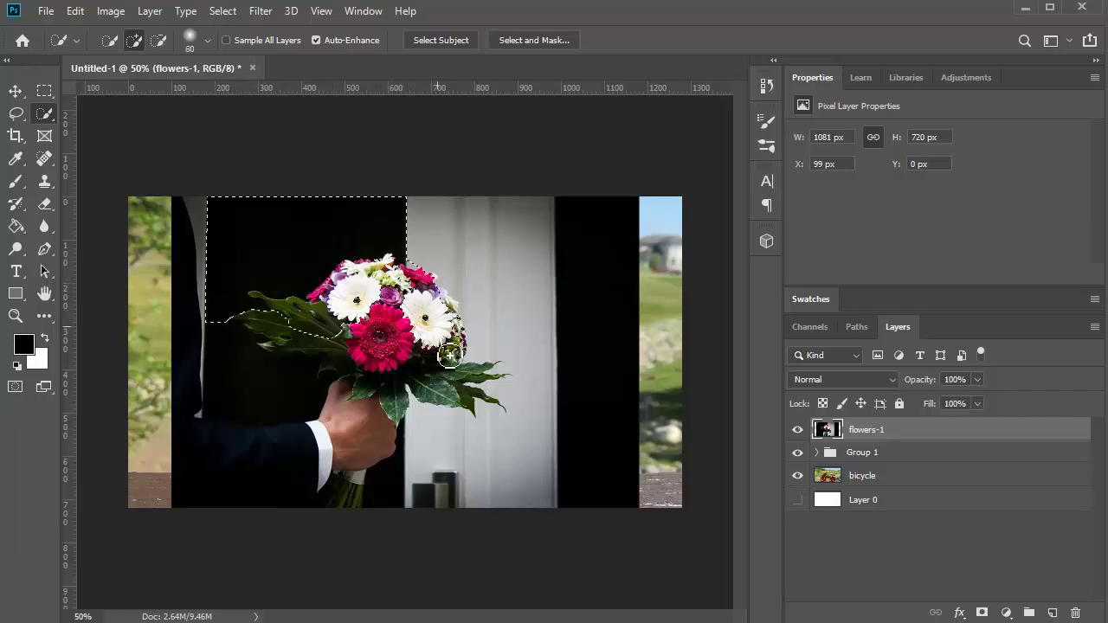
drag(323, 341, 276, 343)
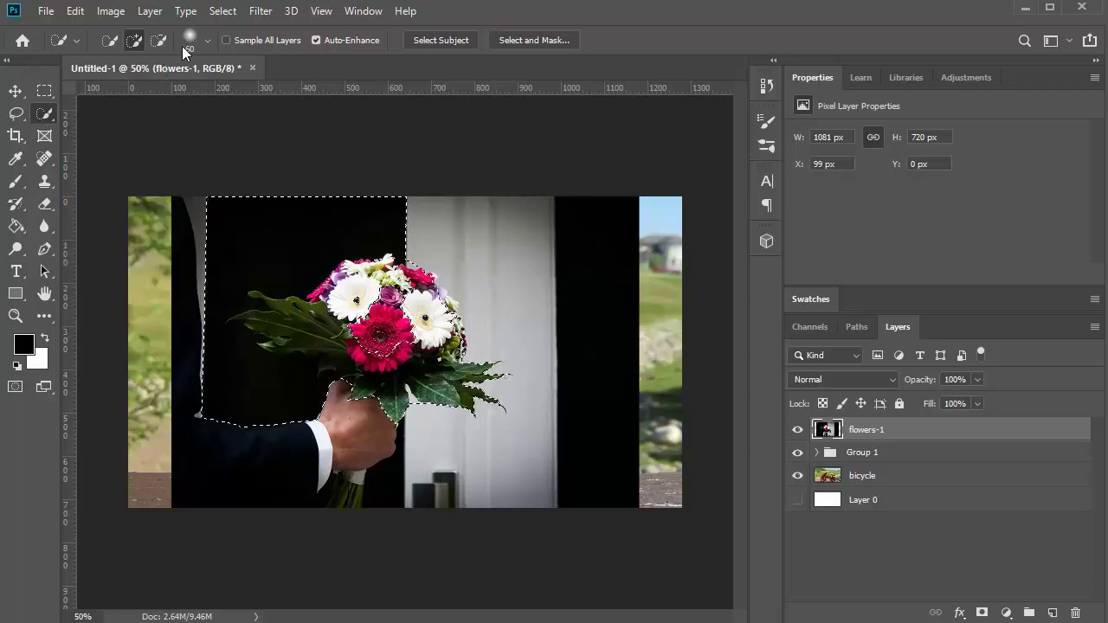
click(415, 244)
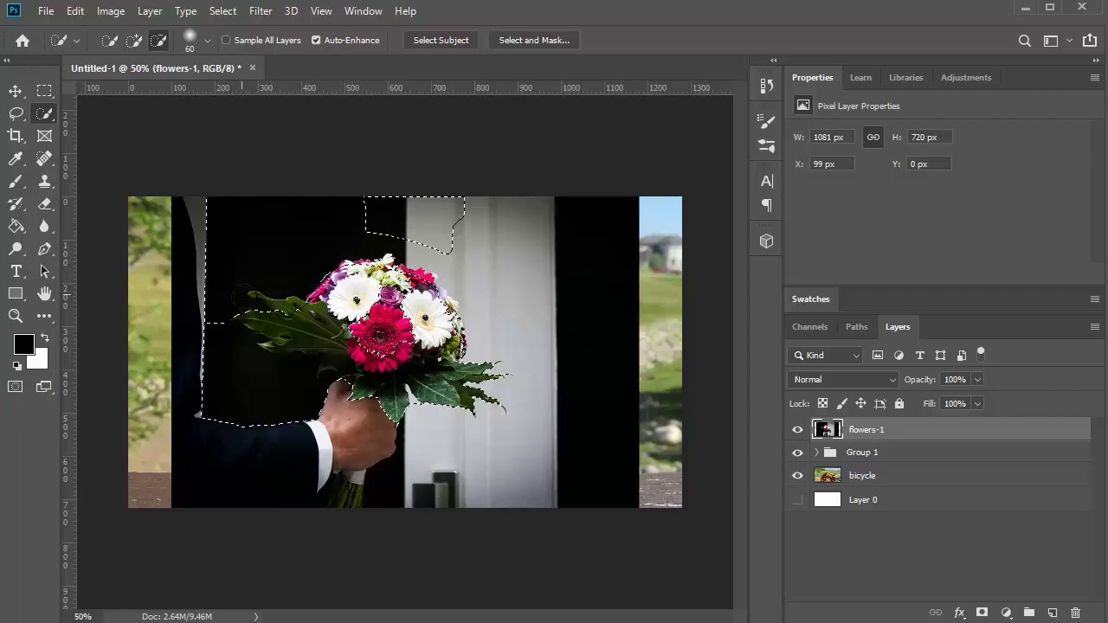
mouse_move(193, 438)
mouse_down()
mouse_move(191, 371)
mouse_move(220, 334)
mouse_move(227, 346)
mouse_move(520, 231)
mouse_move(481, 249)
mouse_move(387, 213)
mouse_move(519, 232)
mouse_move(373, 208)
mouse_up()
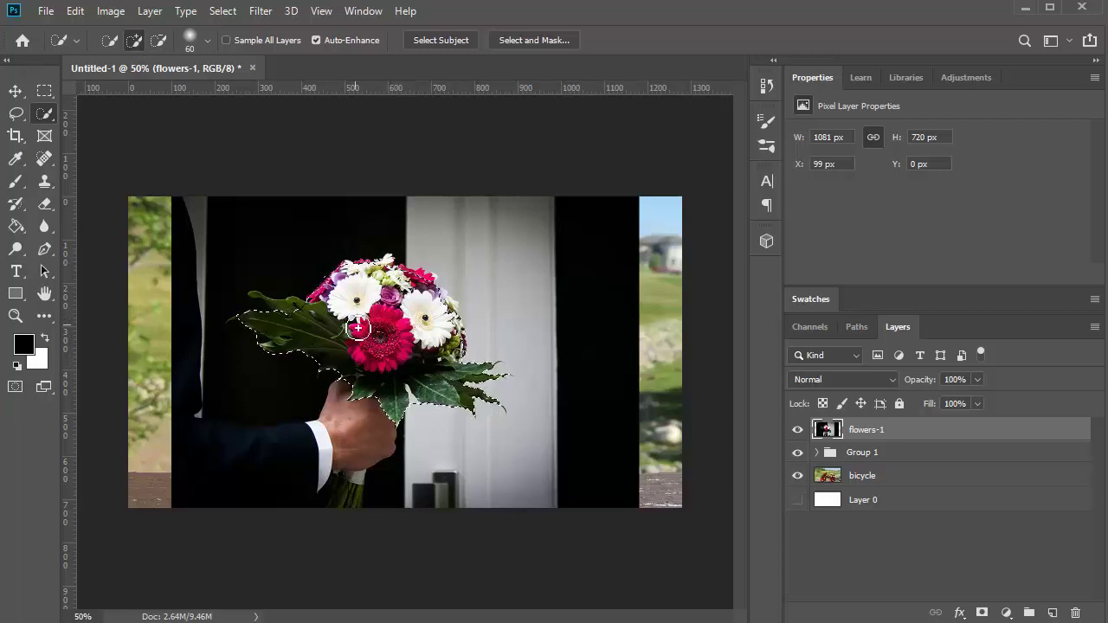
- Refine the bouquet selection in Select and Mask, previewing it at 61% transparency and accepting it at 100%
click(530, 39)
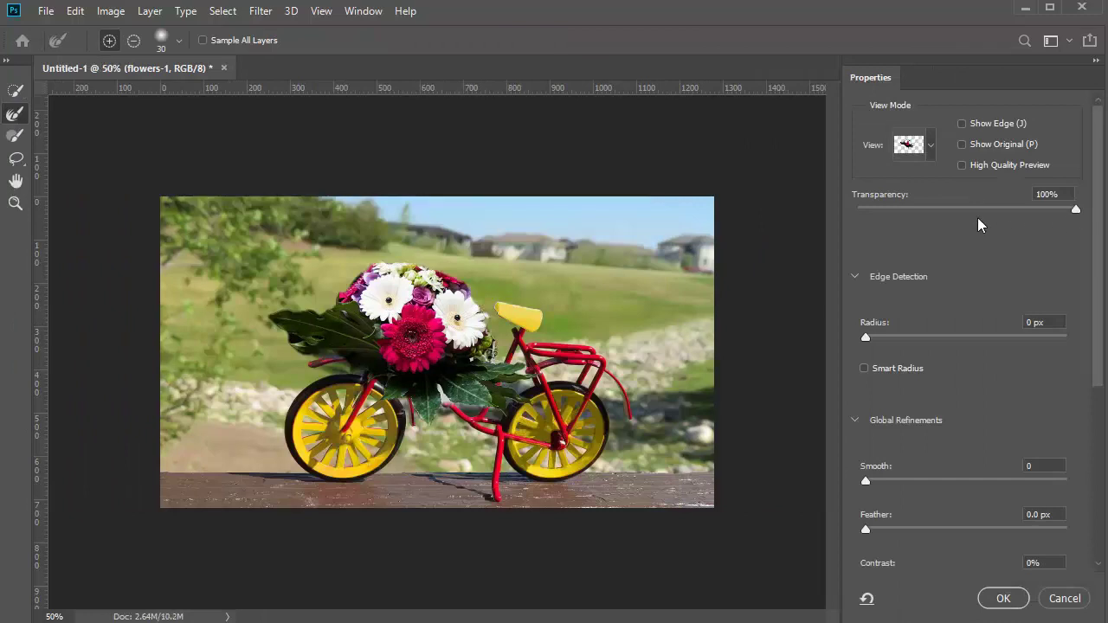
drag(1035, 209, 992, 205)
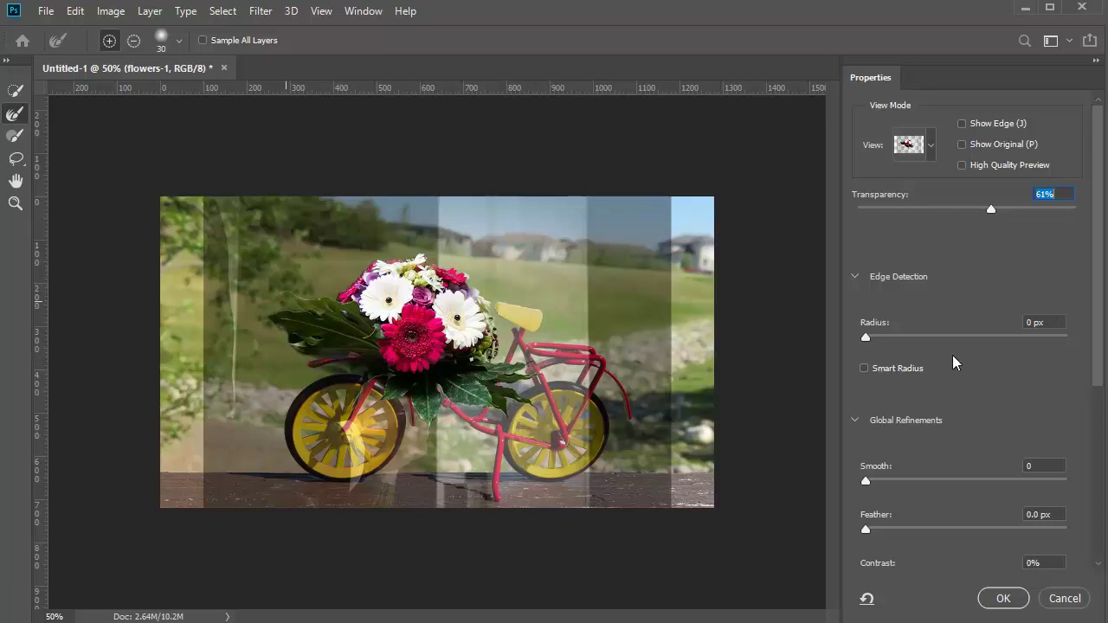
drag(991, 209, 1077, 208)
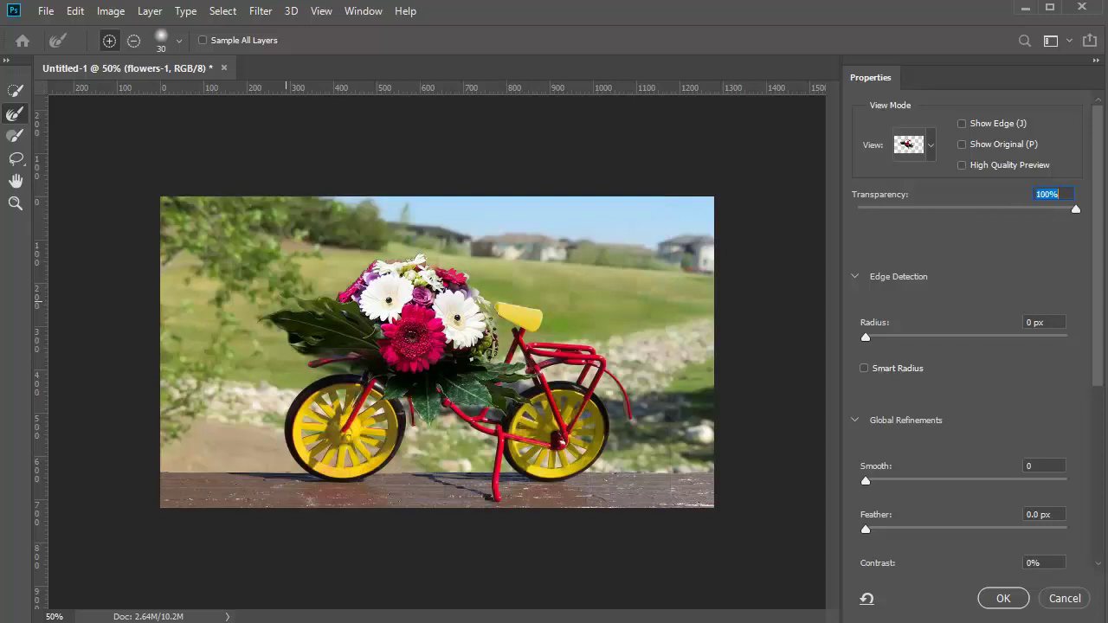
click(1005, 599)
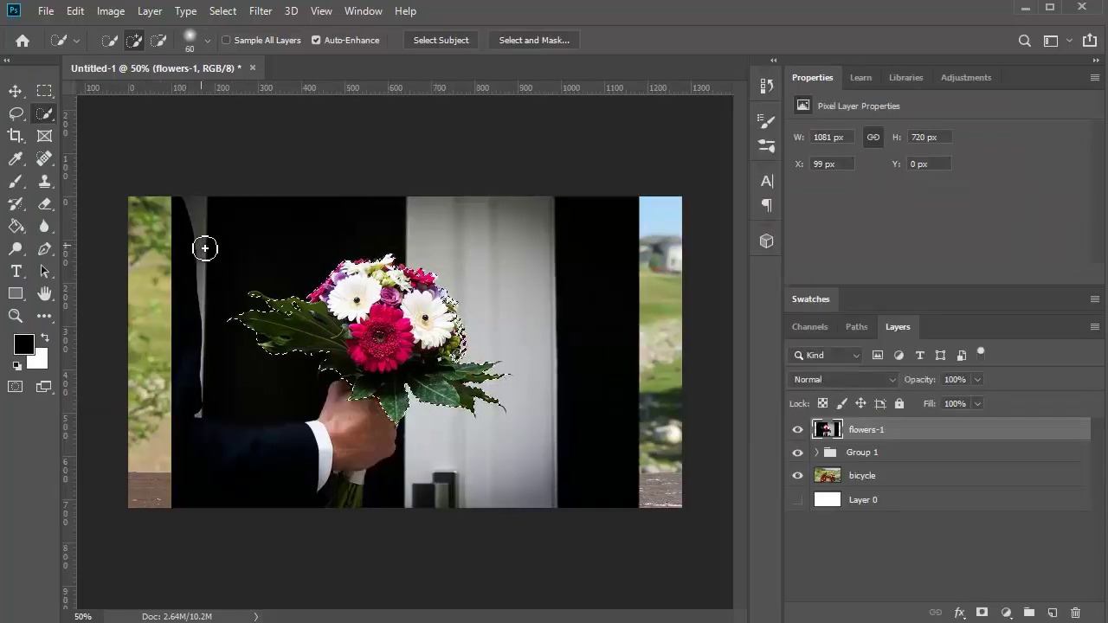
- Delete everything outside the selected bouquet on the flowers-1 layer and deselect
key(ctrl+shift+i)
key(Delete)
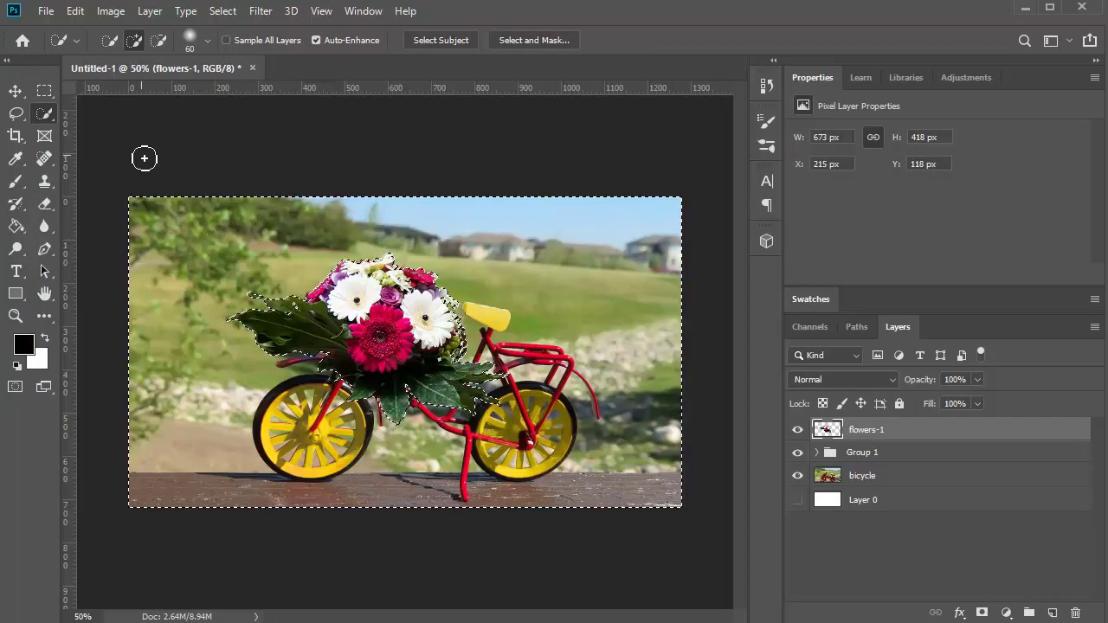
key(ctrl+d)
- Scale the bouquet down to about 39% and position it over the bicycle's front basket
click(19, 95)
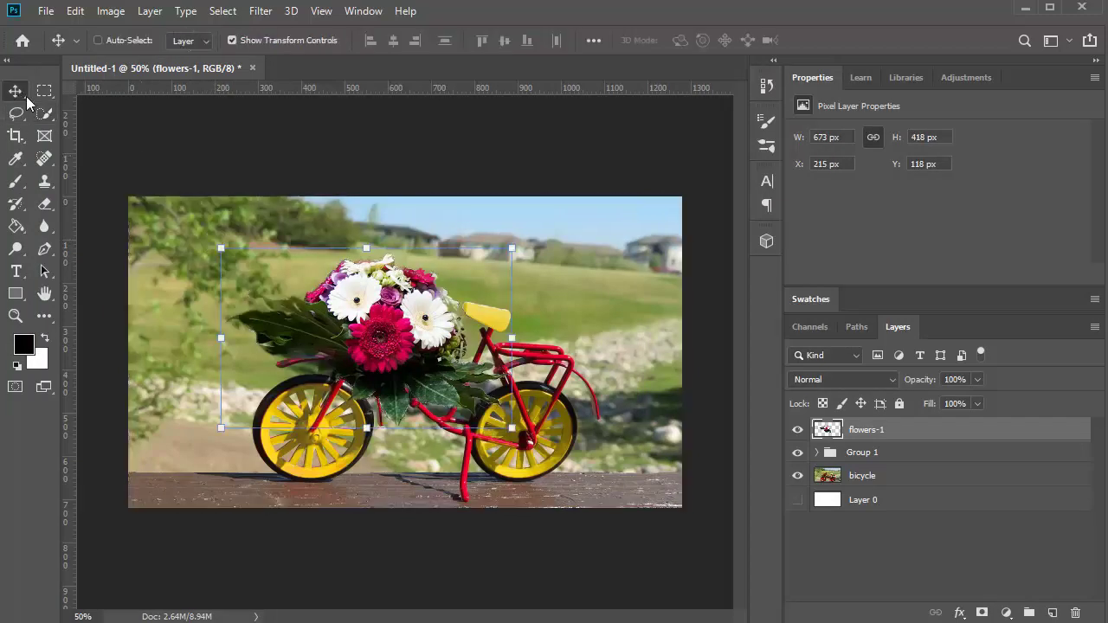
key(ctrl+t)
drag(511, 249, 381, 290)
mouse_move(336, 320)
mouse_down()
mouse_move(355, 333)
mouse_move(330, 316)
mouse_up()
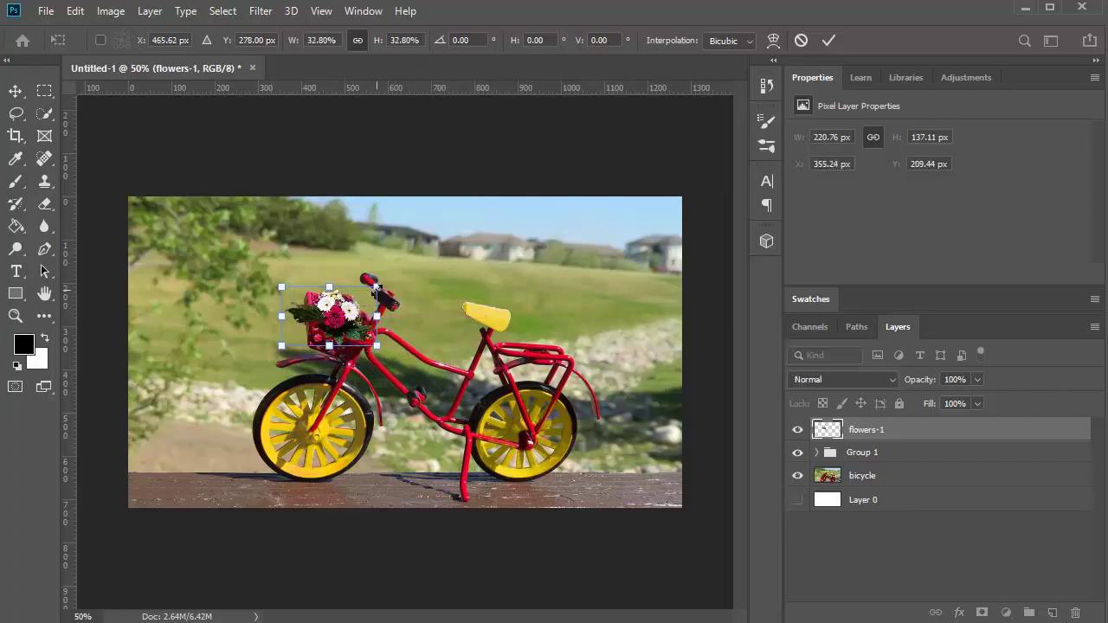
key(ctrl+plus)
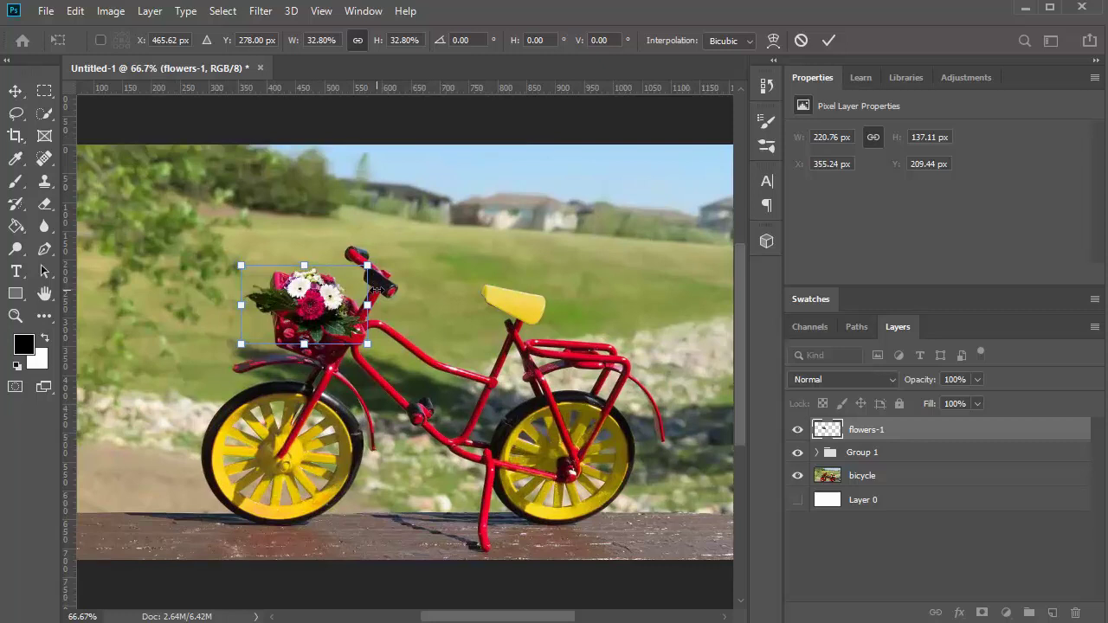
drag(367, 262, 384, 258)
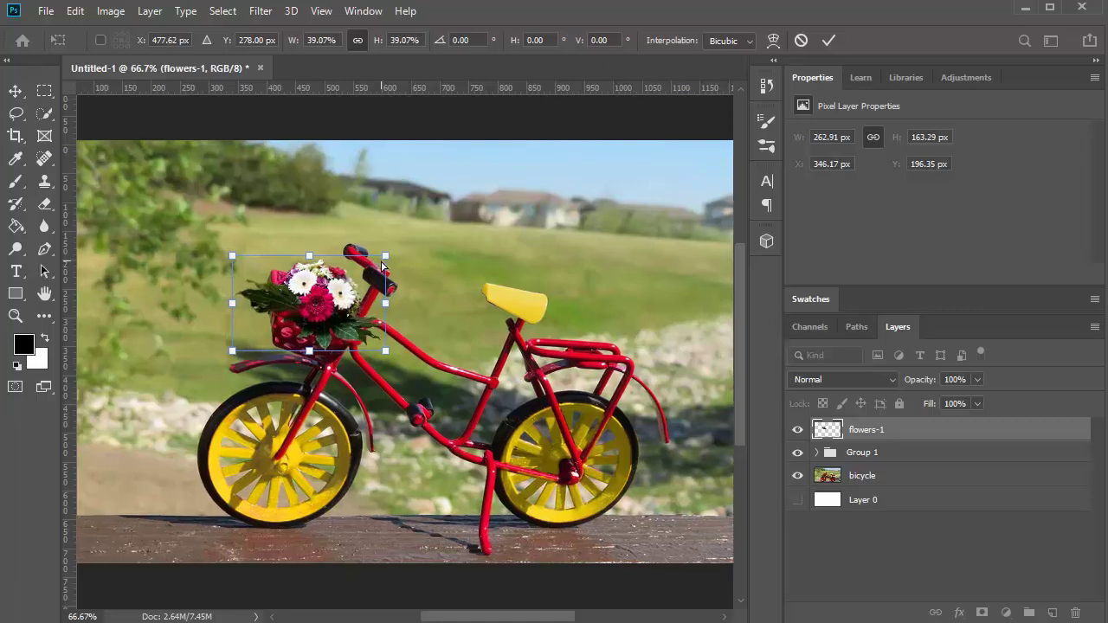
scroll(381, 265, up, 1)
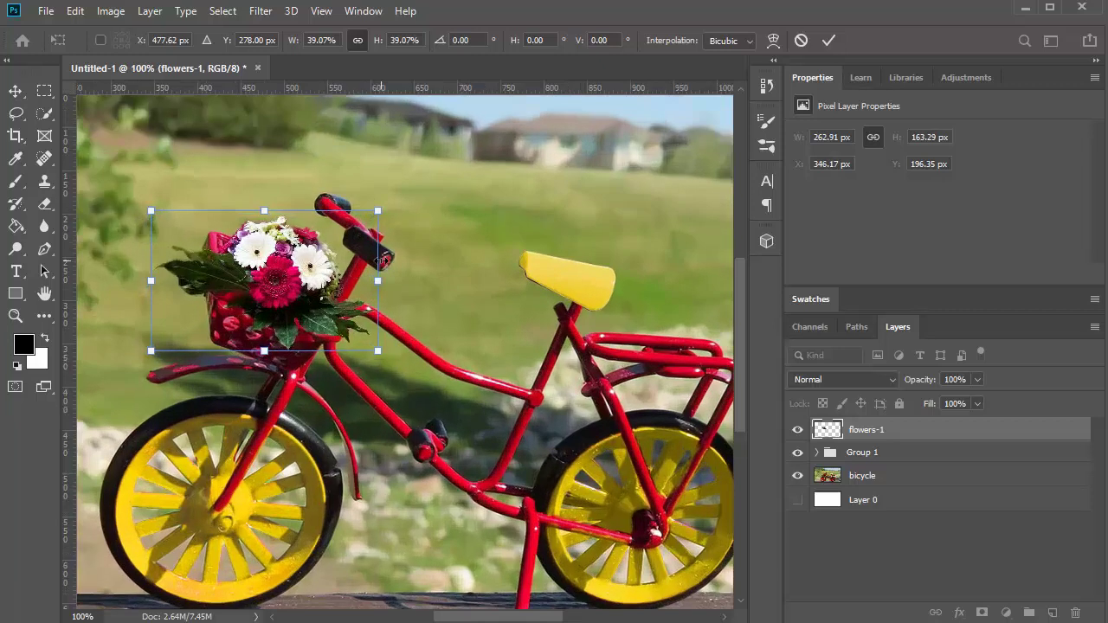
- Apply the bouquet's transform and set up the Eraser with a 10 px brush
click(44, 204)
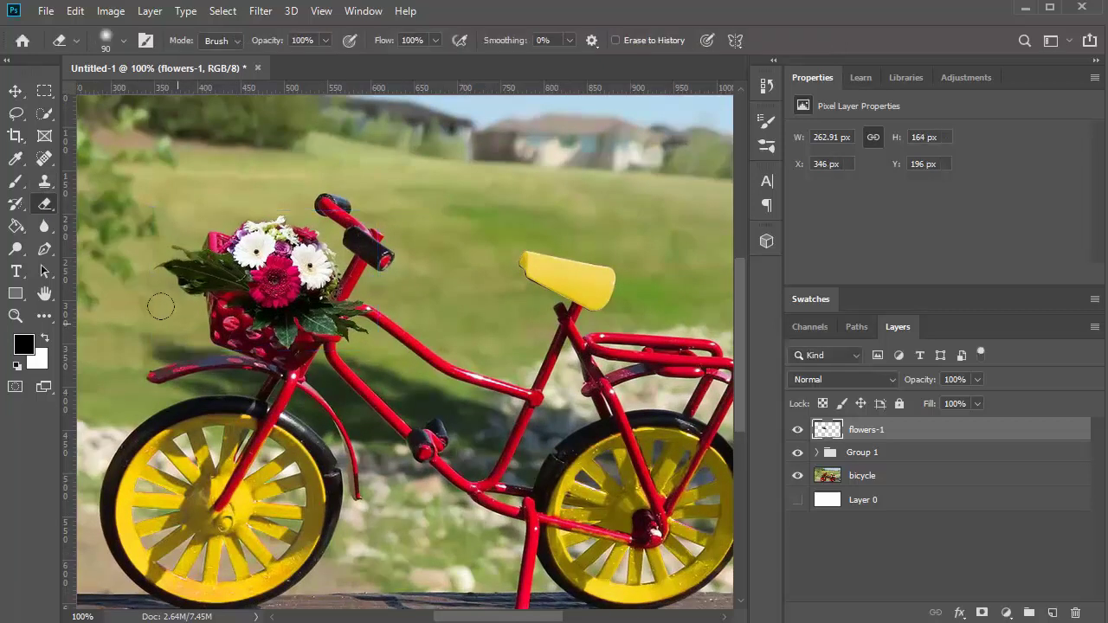
key(bracketleft)
key(bracketleft)
key(bracketleft)
key(bracketleft)
key(bracketleft)
key(bracketleft)
key(bracketleft)
key(bracketleft)
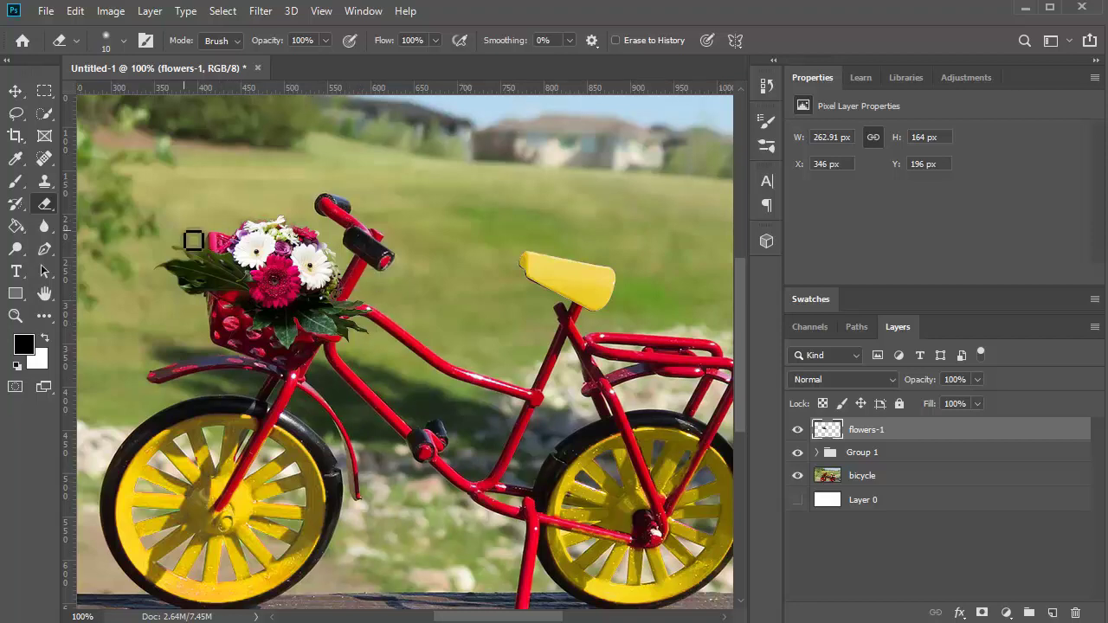
- Nudge the bouquet 4 px to the left and 4 px up over the basket
key(ctrl+minus)
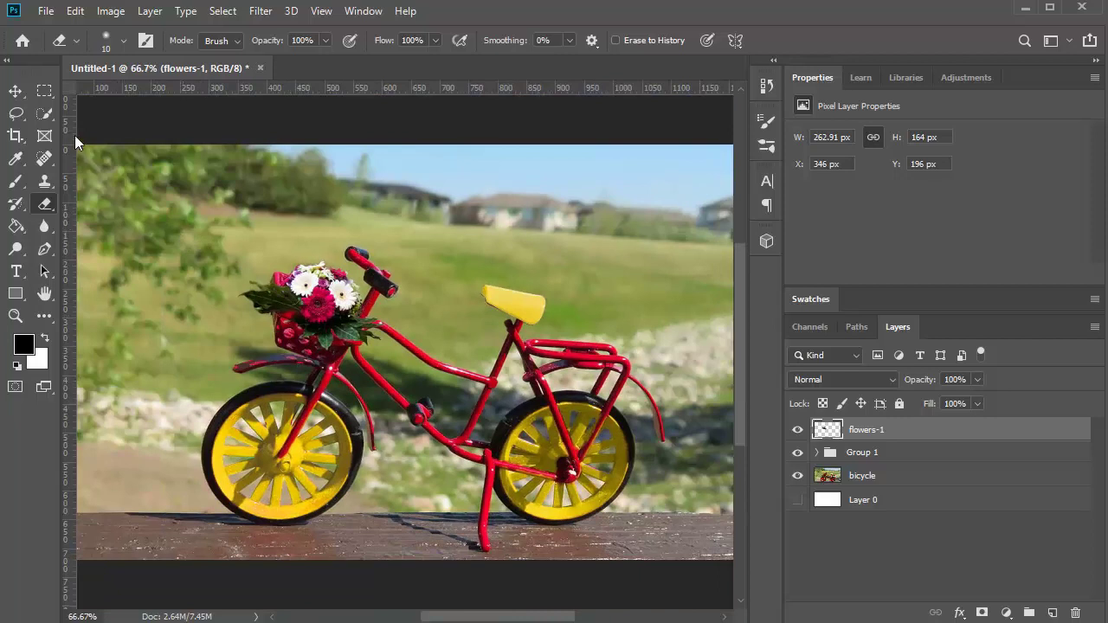
click(14, 91)
key(Left)
key(Up)
key(Left)
key(Up)
key(Left)
key(Up)
key(Left)
key(Up)
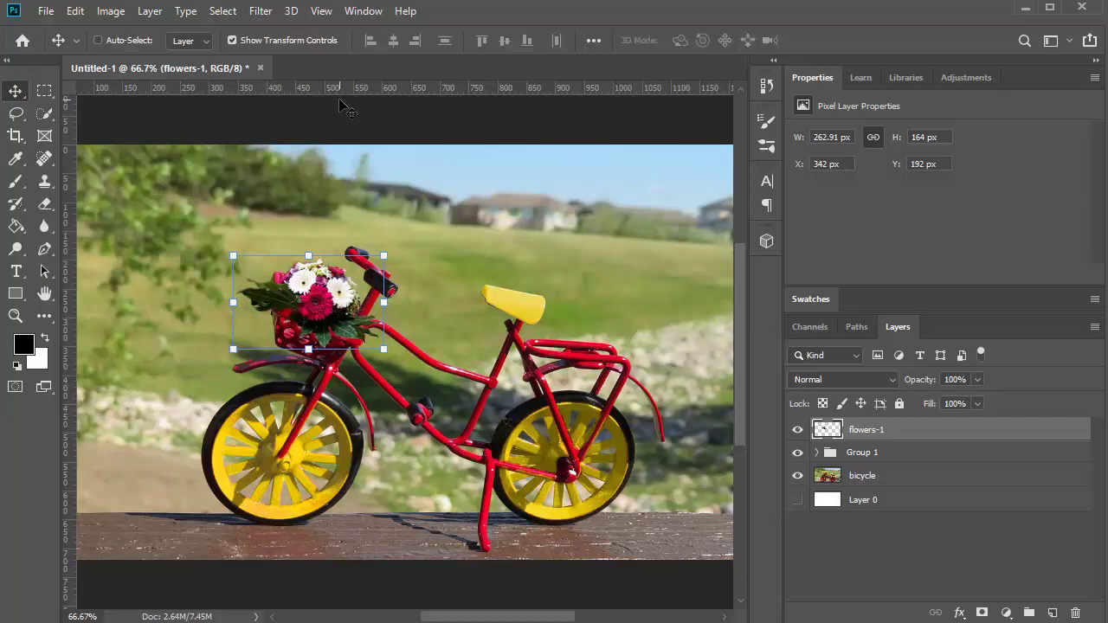
- Place the marigold image from the photoshop images folder as an embedded object at its default fitted size
click(46, 10)
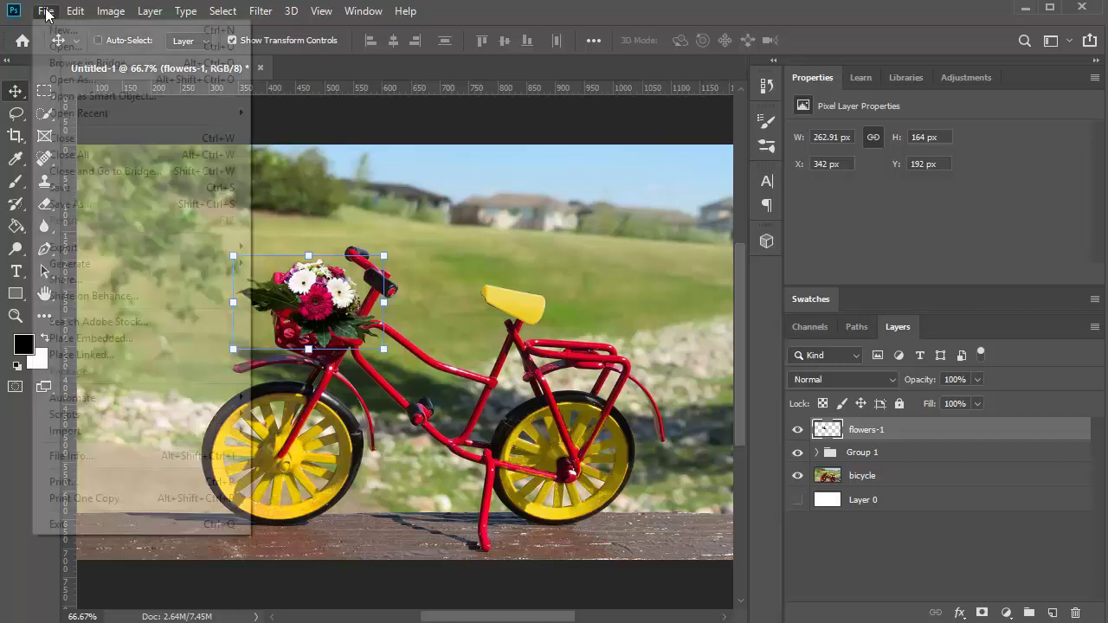
click(87, 338)
click(706, 283)
scroll(706, 283, down, 15)
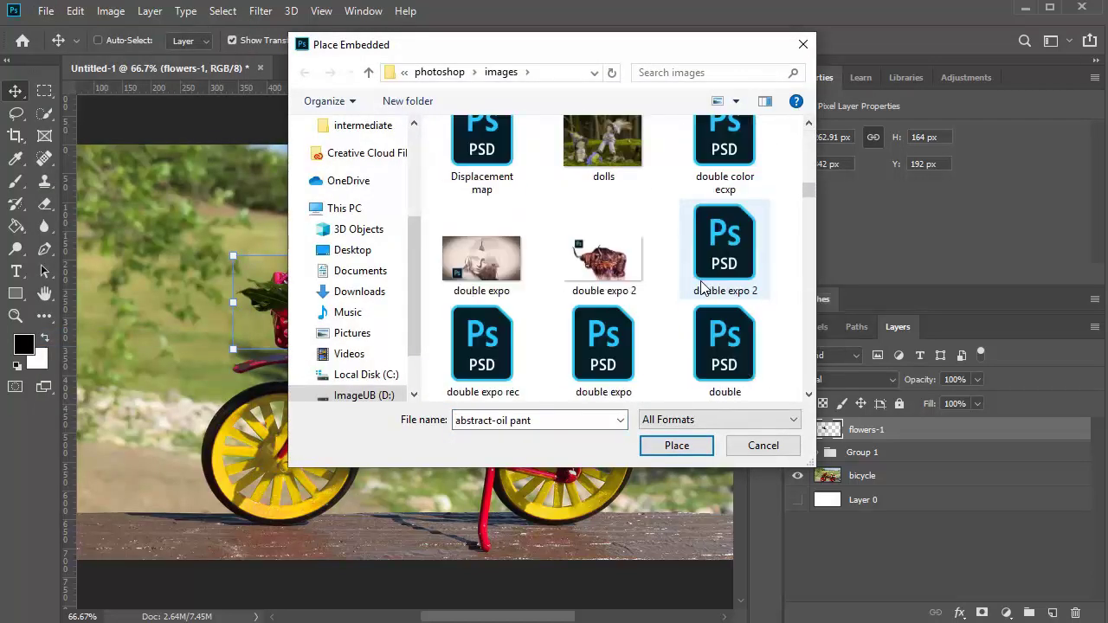
scroll(706, 286, down, 8)
scroll(705, 286, up, 3)
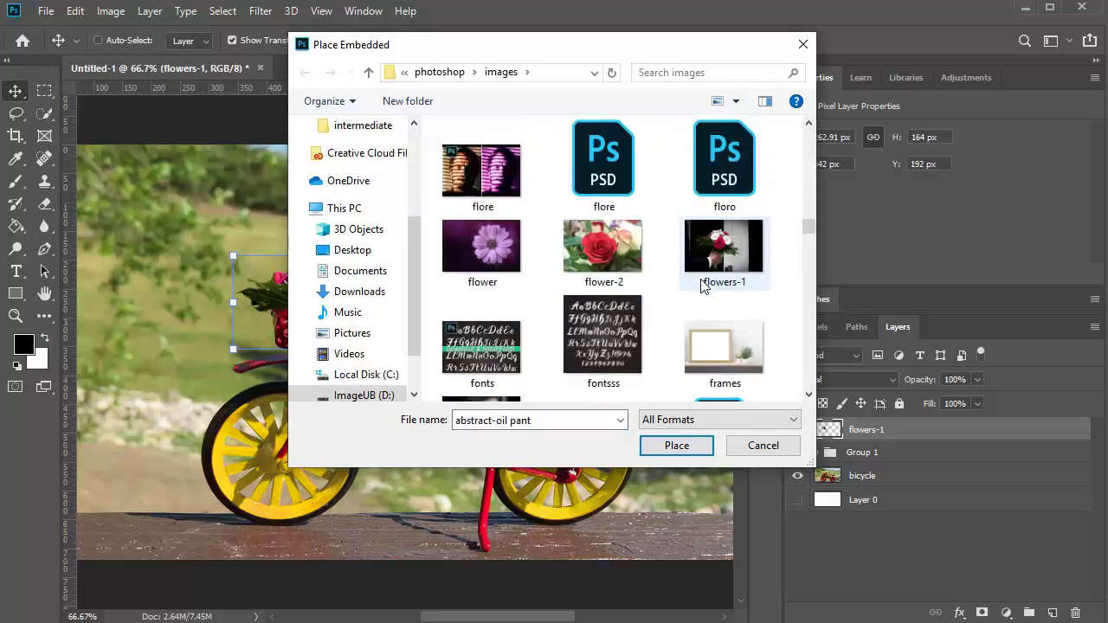
scroll(703, 286, down, 7)
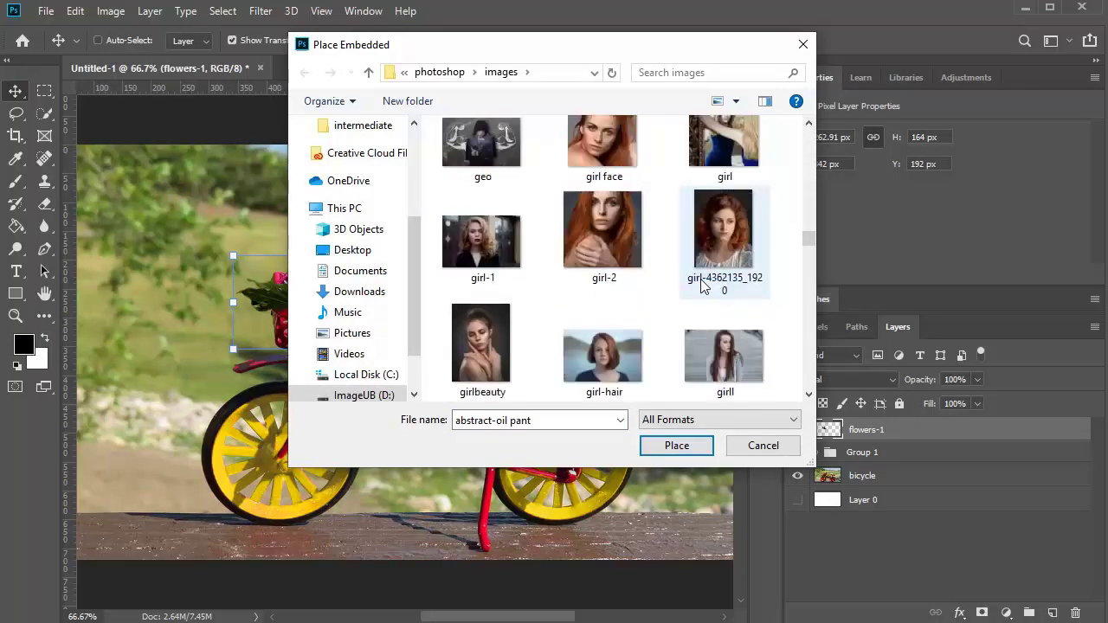
scroll(704, 285, down, 10)
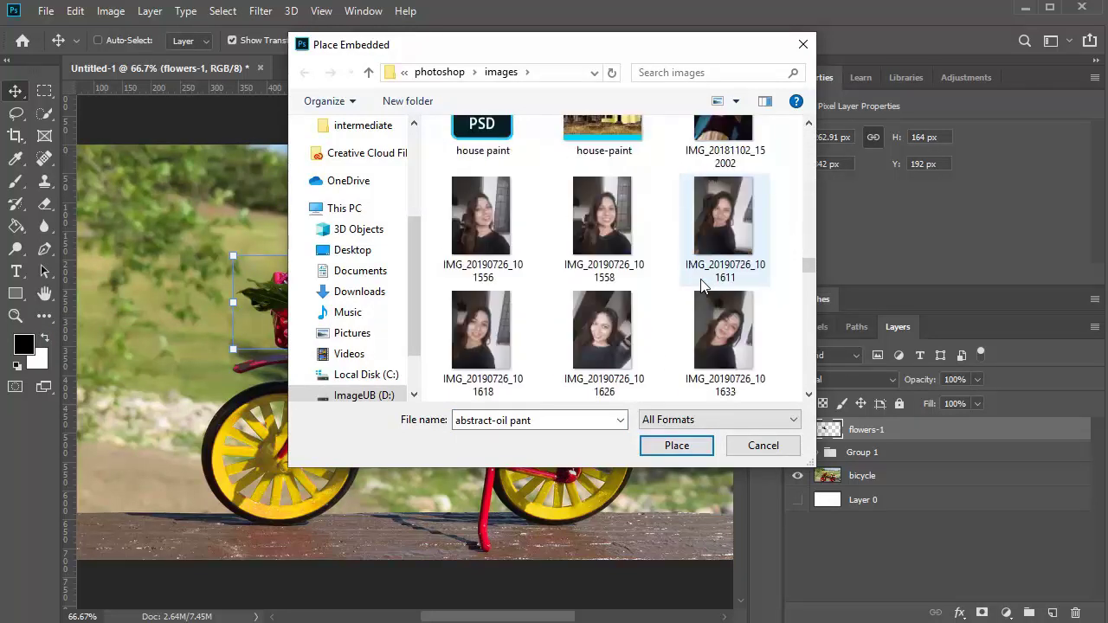
scroll(701, 279, down, 6)
scroll(701, 278, up, 2)
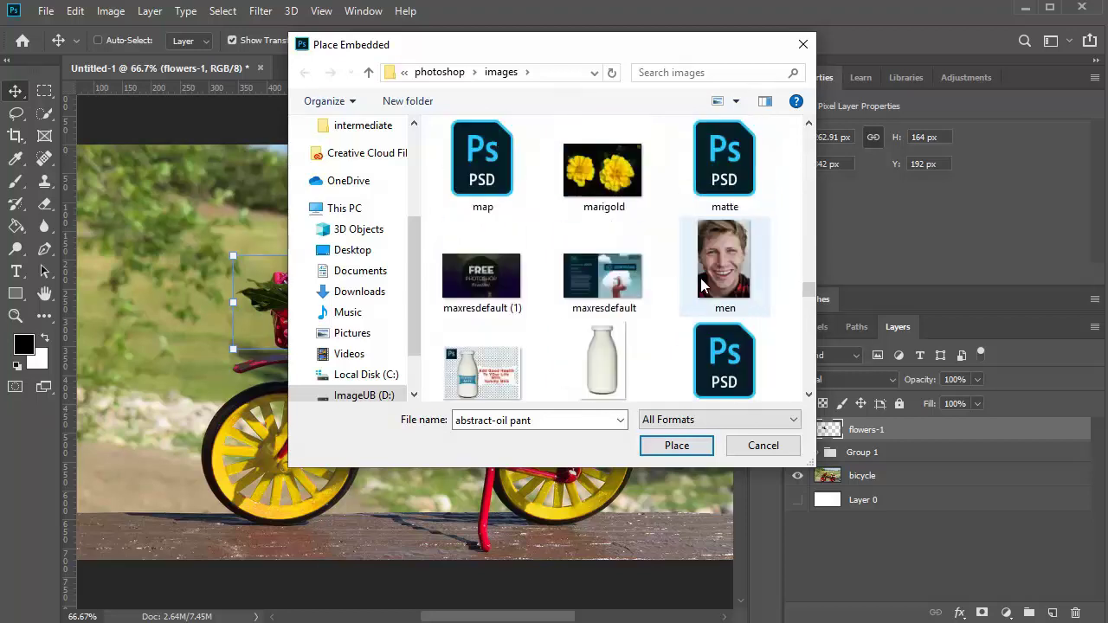
double_click(609, 161)
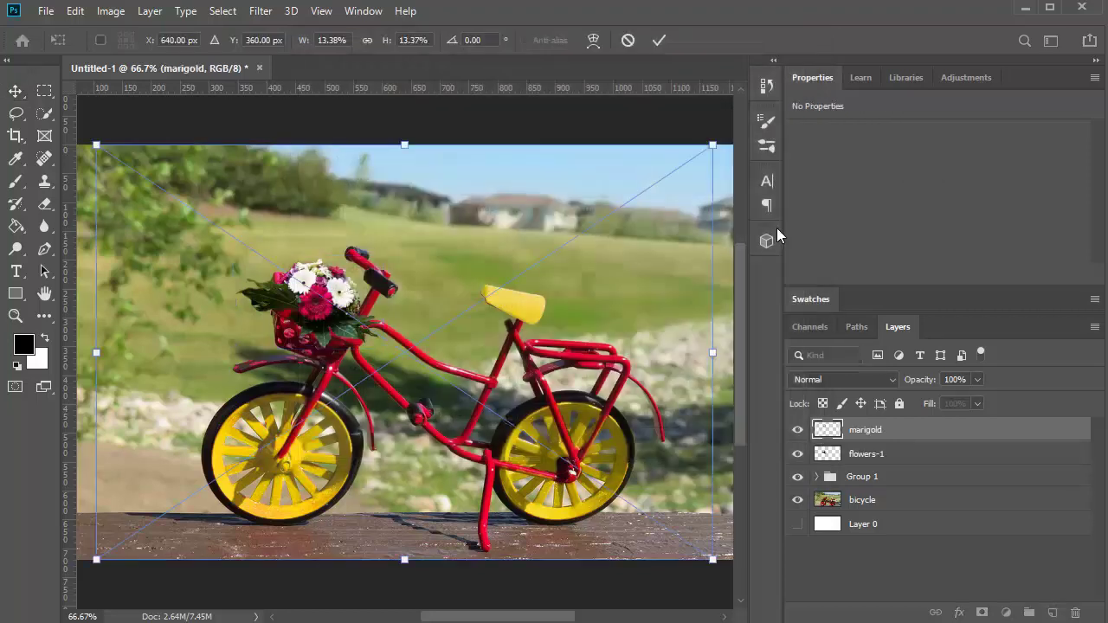
key(Return)
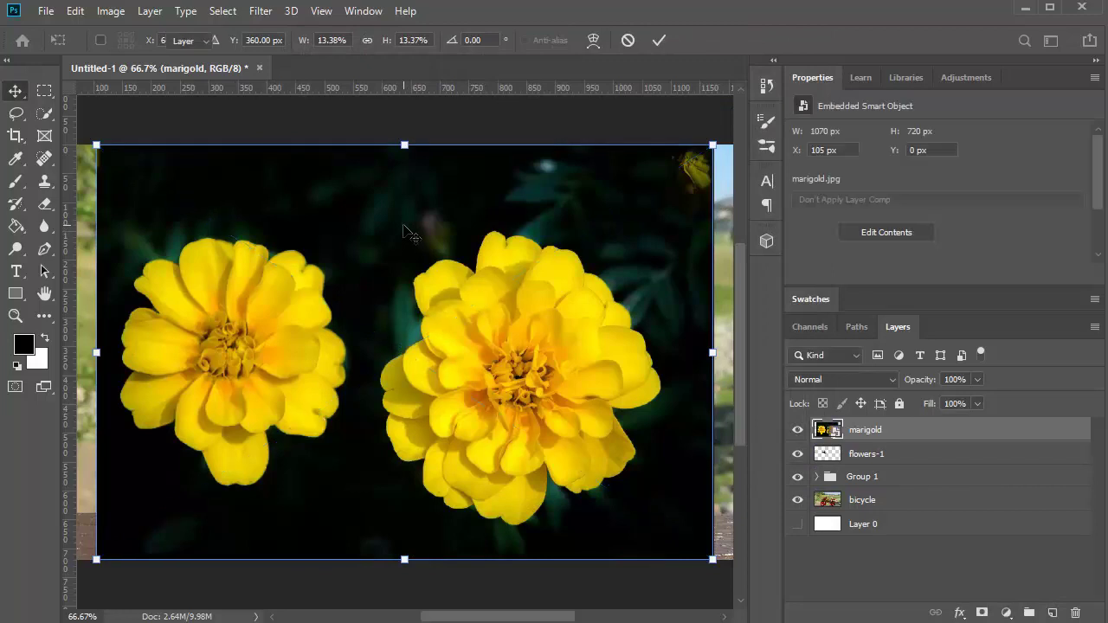
- Select both yellow marigold flowers with the Quick Selection tool and invert the selection
click(44, 113)
mouse_move(213, 407)
mouse_down()
mouse_move(179, 382)
mouse_move(166, 350)
mouse_move(180, 317)
mouse_move(210, 289)
mouse_move(282, 317)
mouse_up()
mouse_move(508, 442)
mouse_down()
mouse_move(497, 456)
mouse_move(476, 441)
mouse_move(443, 396)
mouse_move(460, 314)
mouse_move(488, 280)
mouse_move(583, 314)
mouse_move(580, 388)
mouse_up()
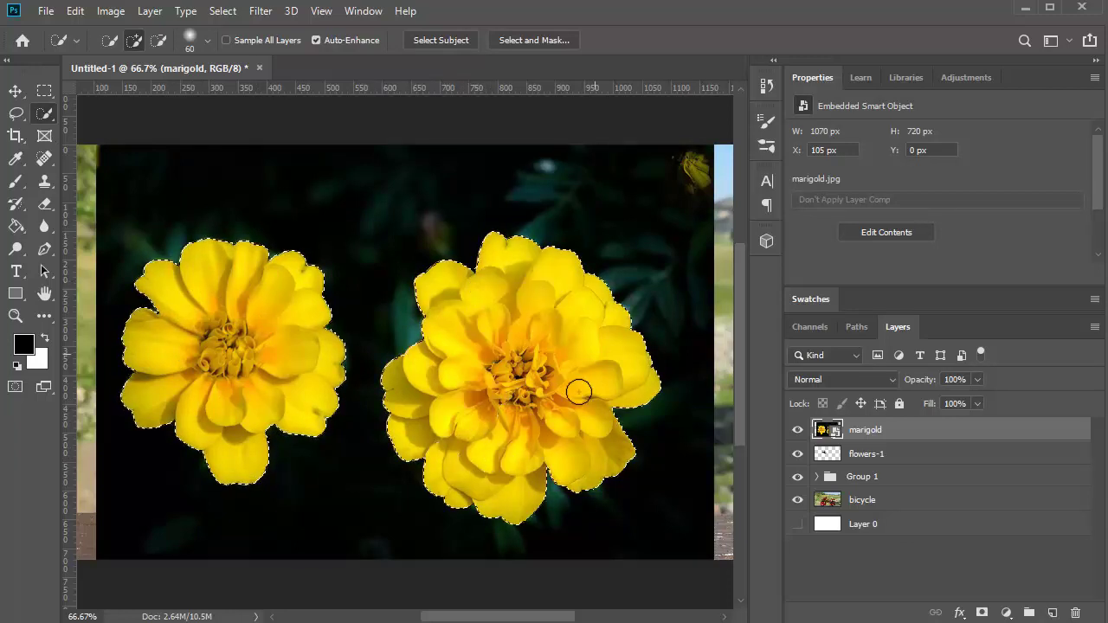
key(ctrl+shift+i)
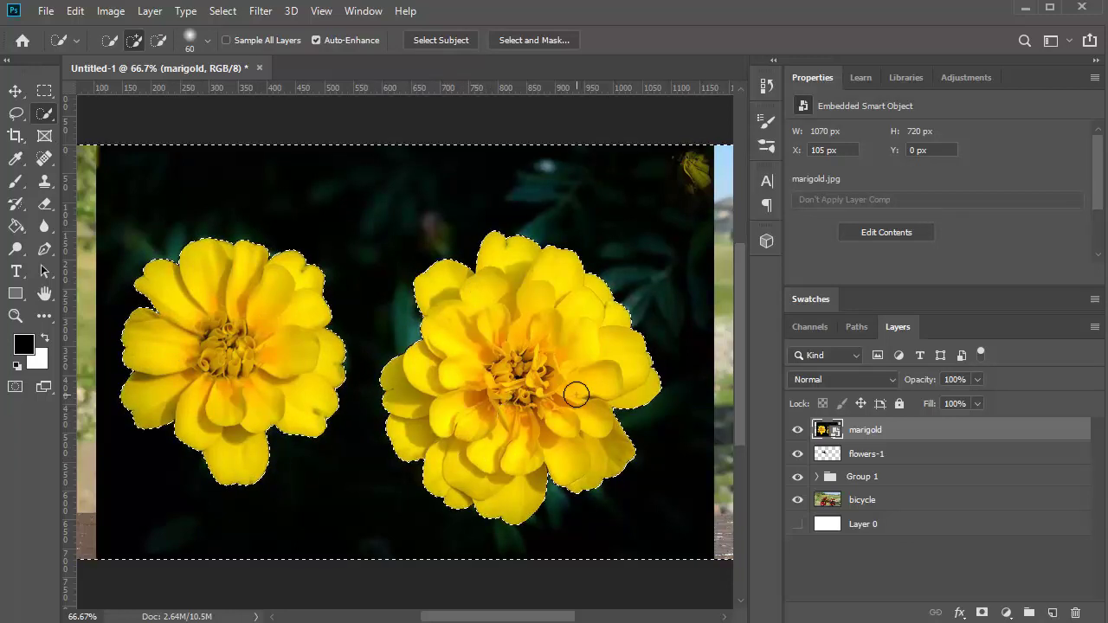
- Rasterize the marigold layer, delete the dark background around the two flowers and deselect
key(Delete)
click(524, 251)
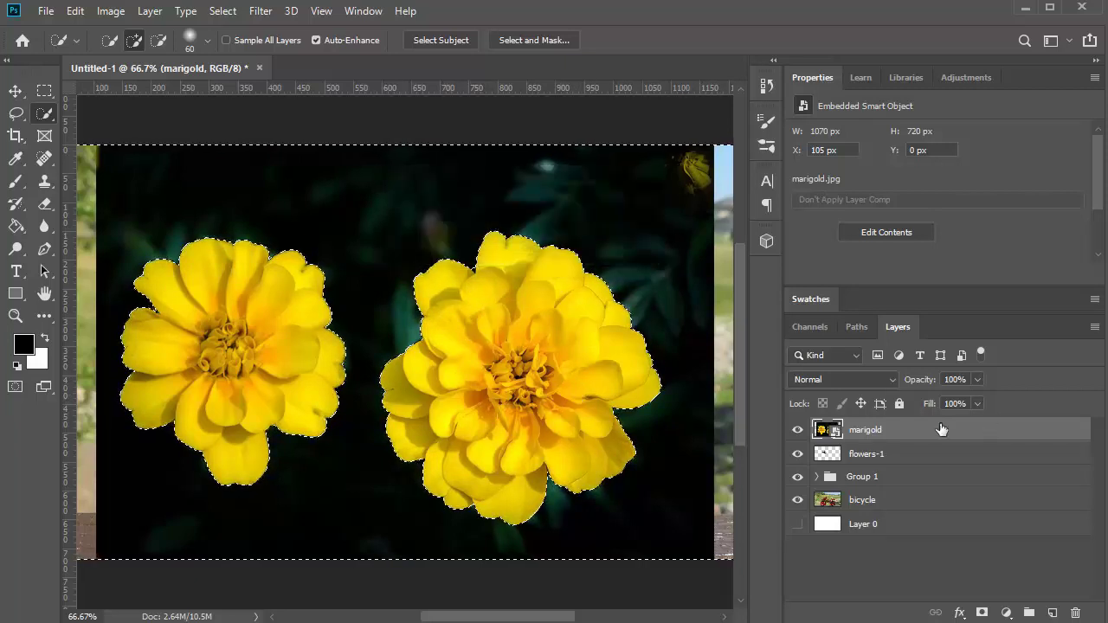
right_click(868, 435)
click(923, 300)
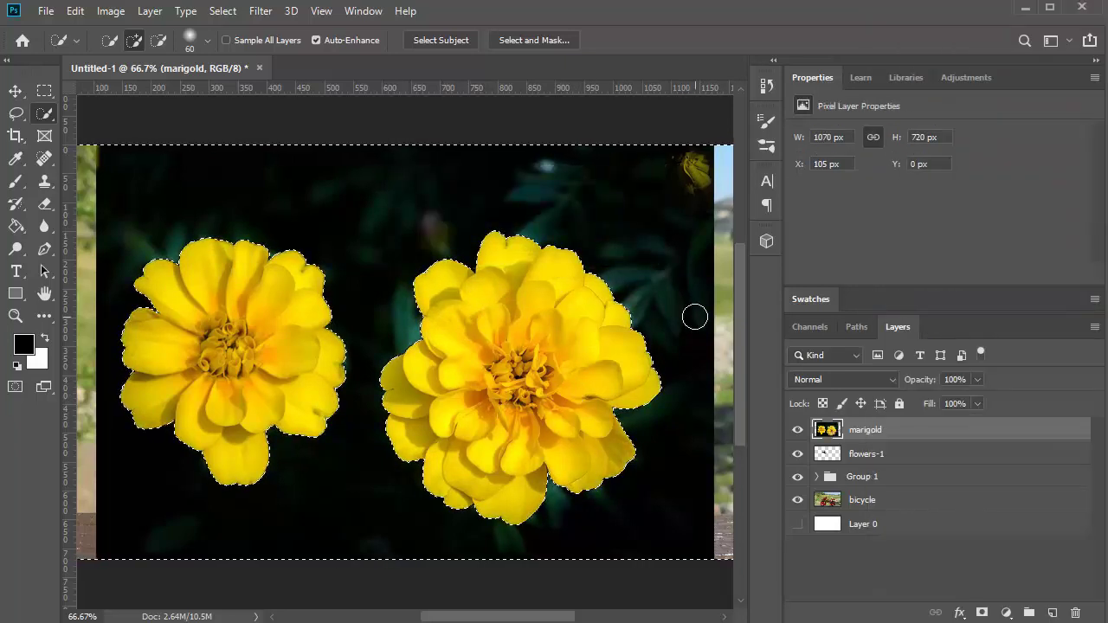
key(Delete)
key(ctrl+d)
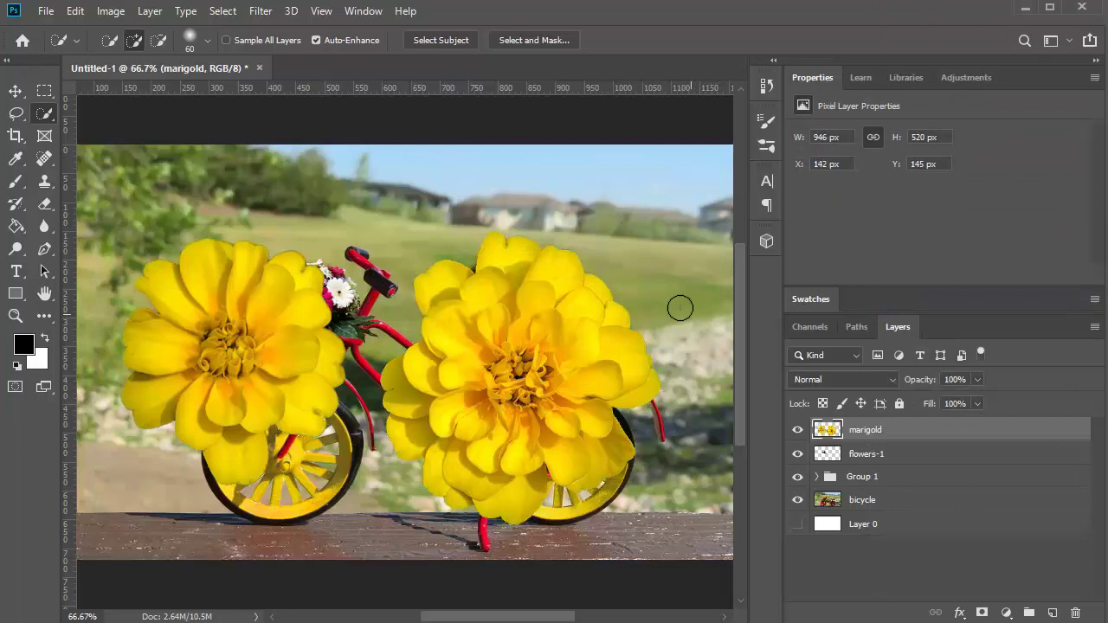
- Scale the marigolds down to 11% and position them on the bicycle's rear rack
click(15, 92)
drag(662, 228, 614, 334)
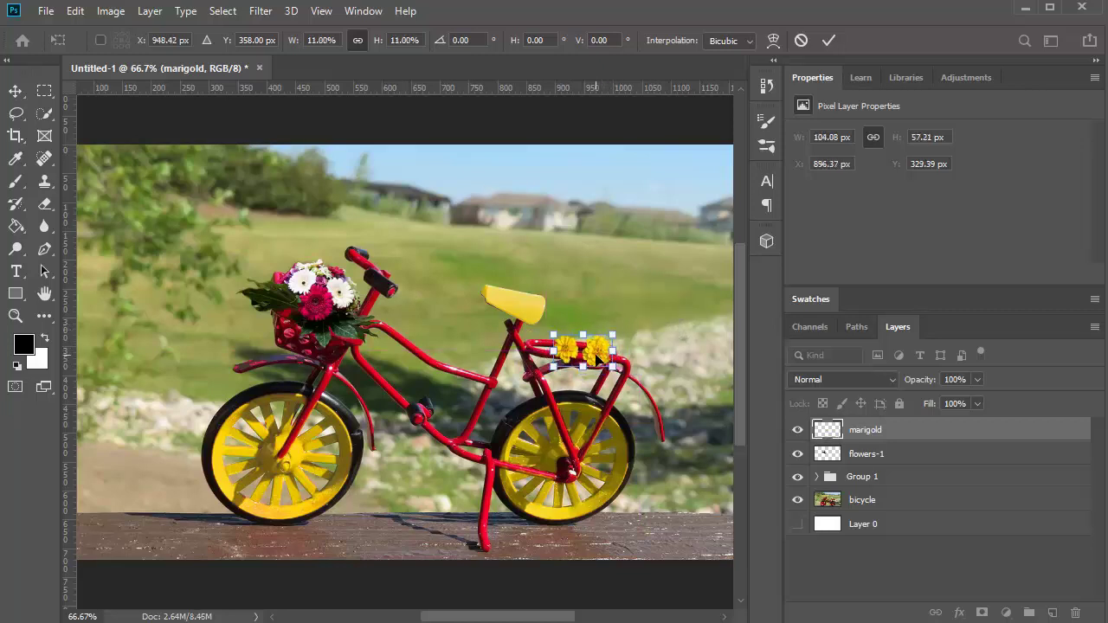
key(Return)
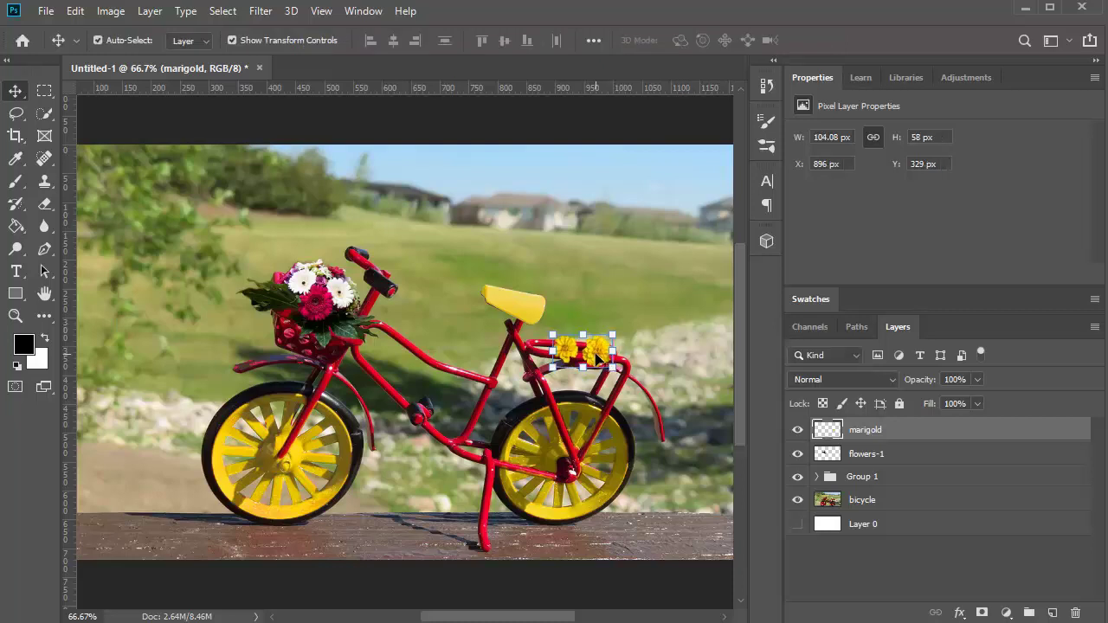
- Duplicate the marigold layer, moving the copy onto the lower end of the upper frame tube and rotating it about 13.4°
key(ctrl+j)
drag(597, 355, 424, 381)
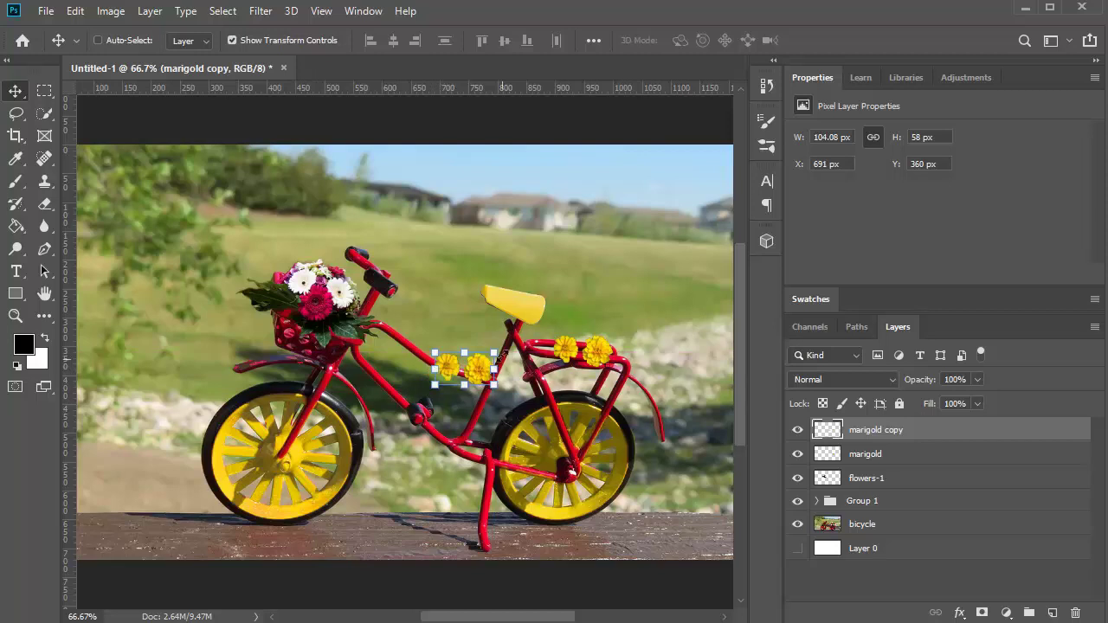
key(ctrl+t)
drag(502, 350, 510, 360)
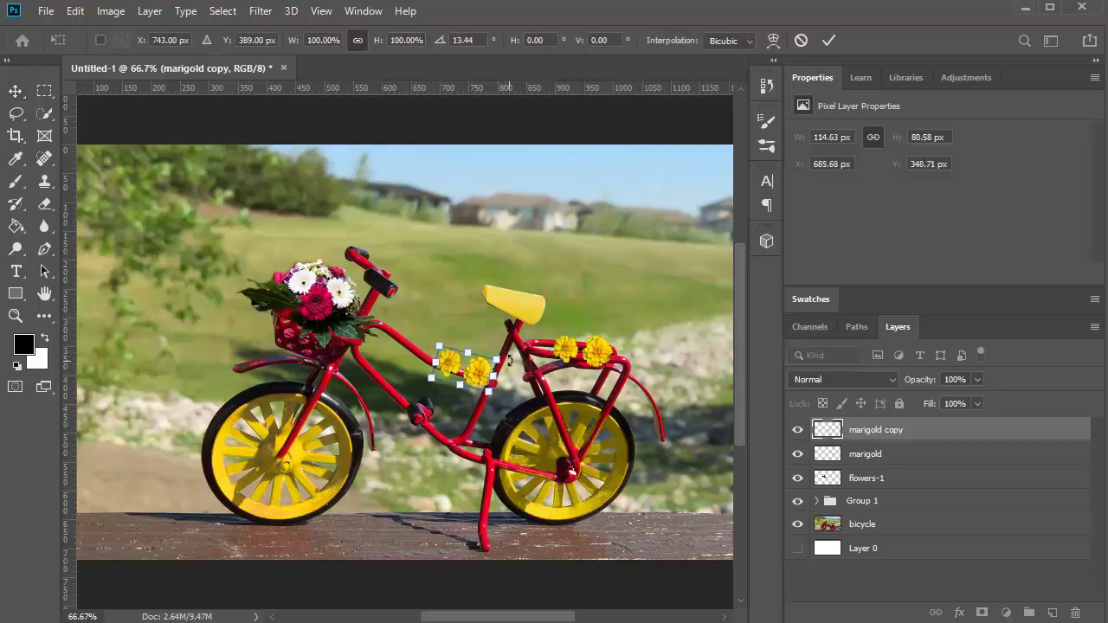
- Nudge the rotated marigold copy 6 px down onto the frame tube and apply the transform
key(Down)
key(Down)
key(Down)
key(Down)
key(Down)
key(Down)
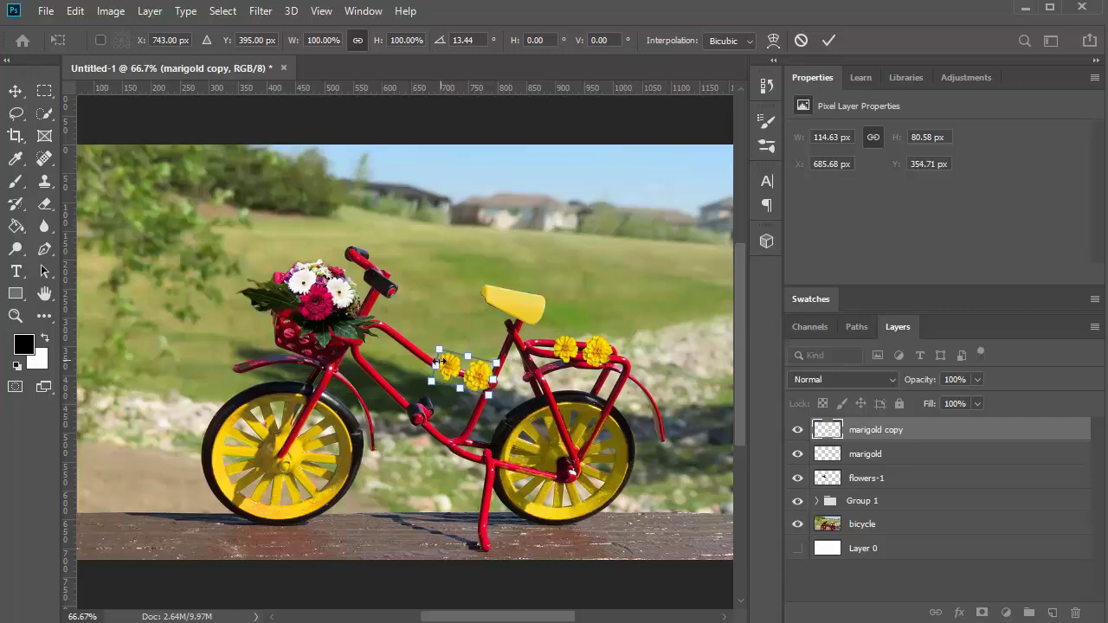
drag(448, 374, 401, 347)
key(ctrl+z)
key(Return)
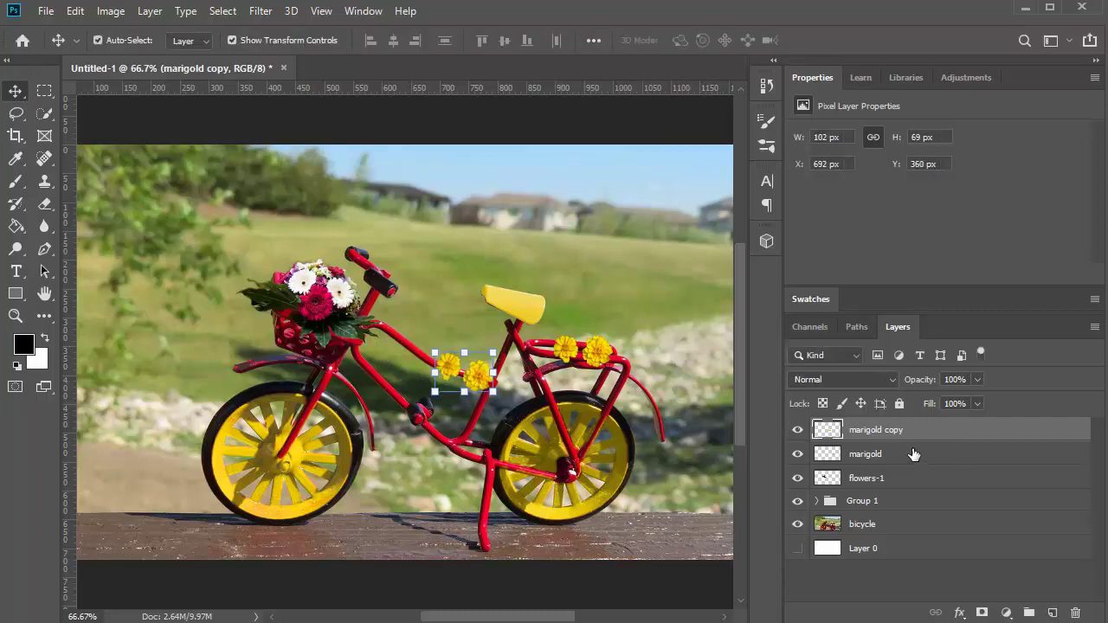
- Duplicate the marigold copy layer, placing the new pair further up the frame tube beside the basket and rotating it about 8.65°
key(ctrl+j)
drag(451, 374, 394, 344)
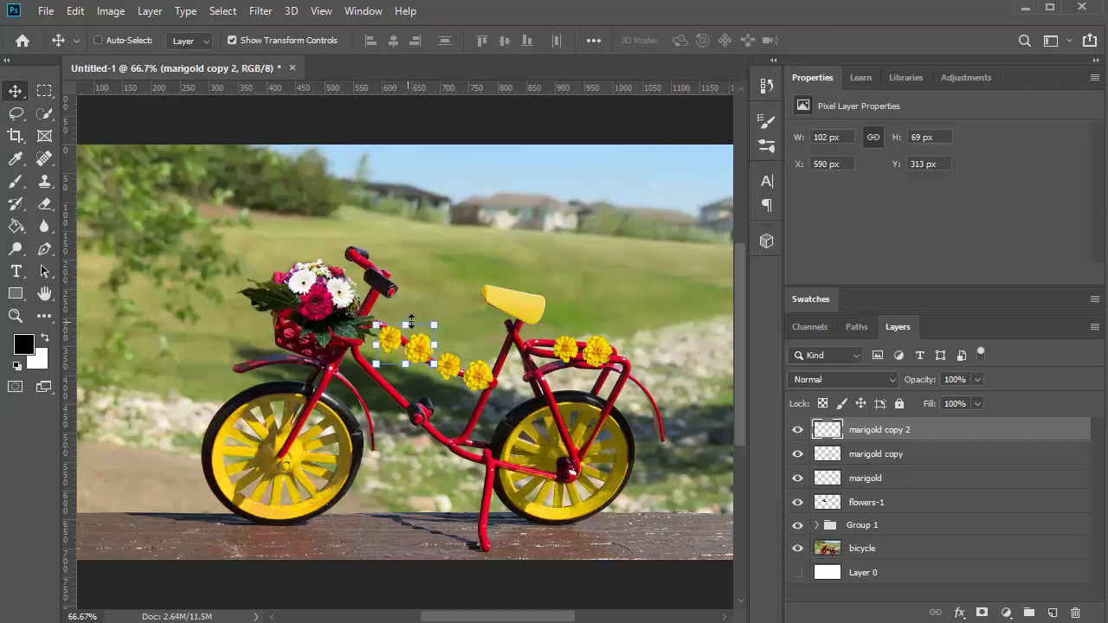
key(ctrl+t)
drag(451, 323, 453, 327)
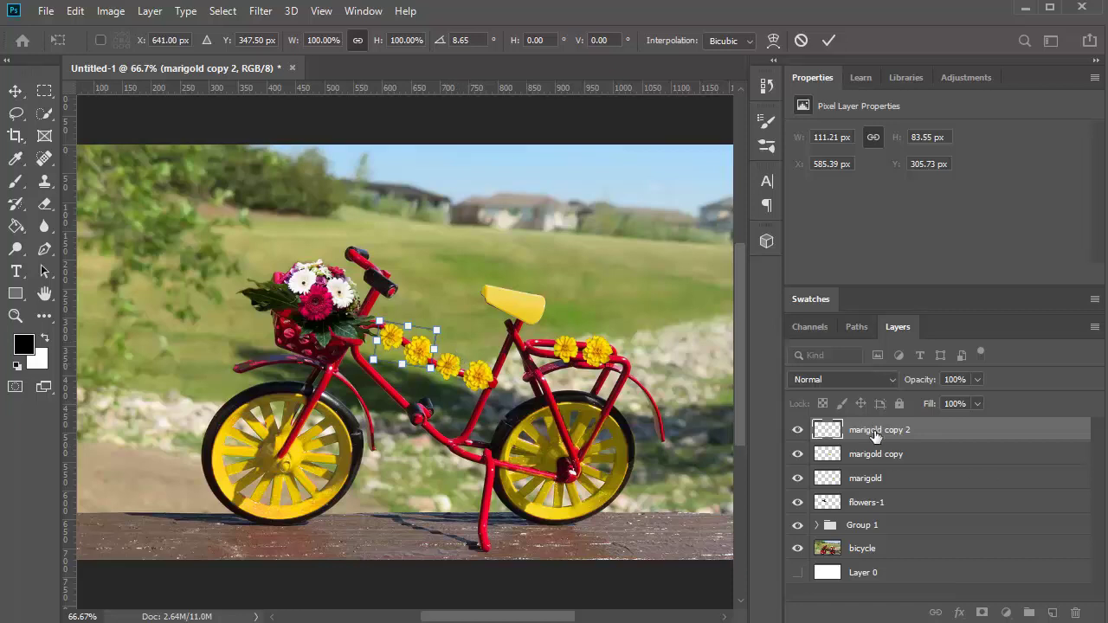
key(Return)
- Duplicate the marigold copy 2 layer, moving the new pair onto the kickstand and rotating it about 66°
key(ctrl+j)
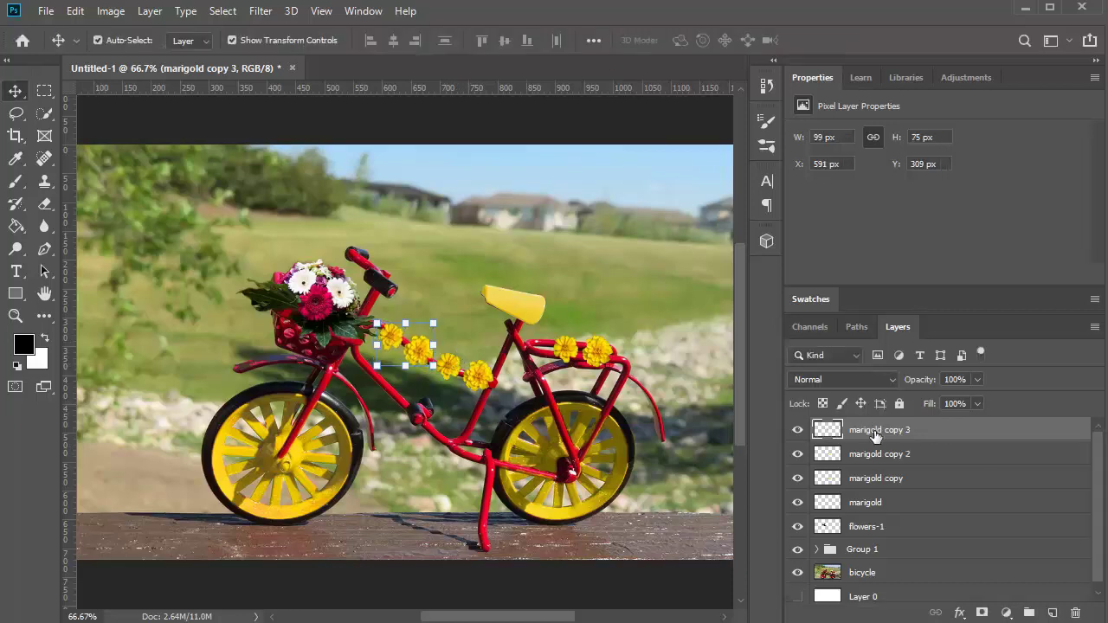
drag(430, 363, 506, 543)
drag(517, 491, 513, 535)
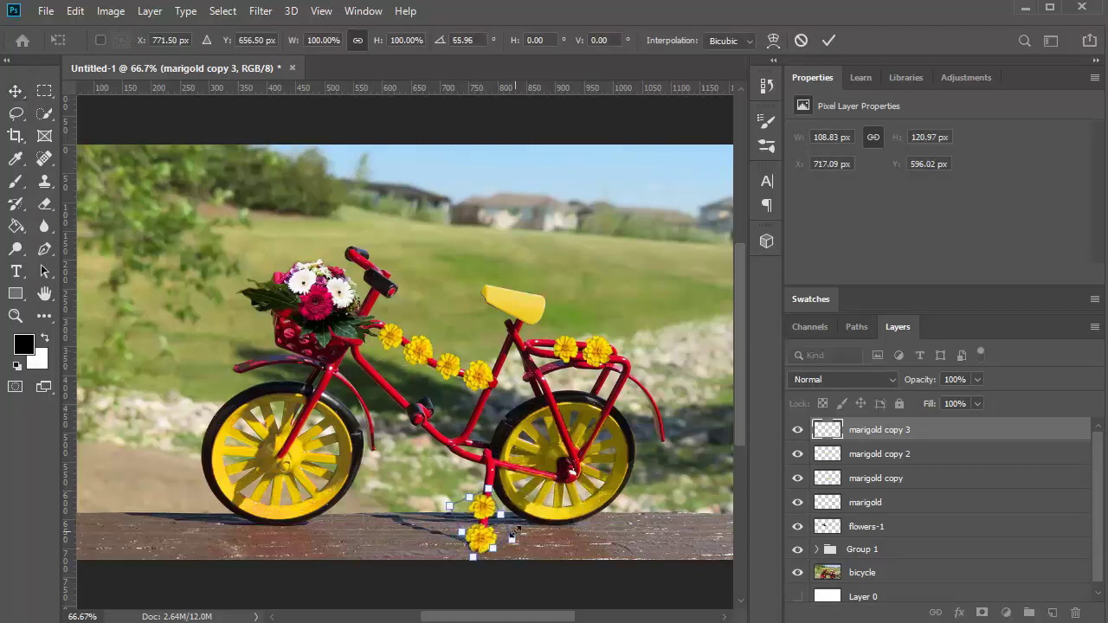
- Nudge the kickstand marigolds about 33 px up and 7.5 px right, apply the transform and switch to the Rectangular Marquee tool
key(shift+Up)
key(shift+Up)
key(Right)
key(Right)
key(Right)
key(Right)
key(Right)
key(Up)
key(Up)
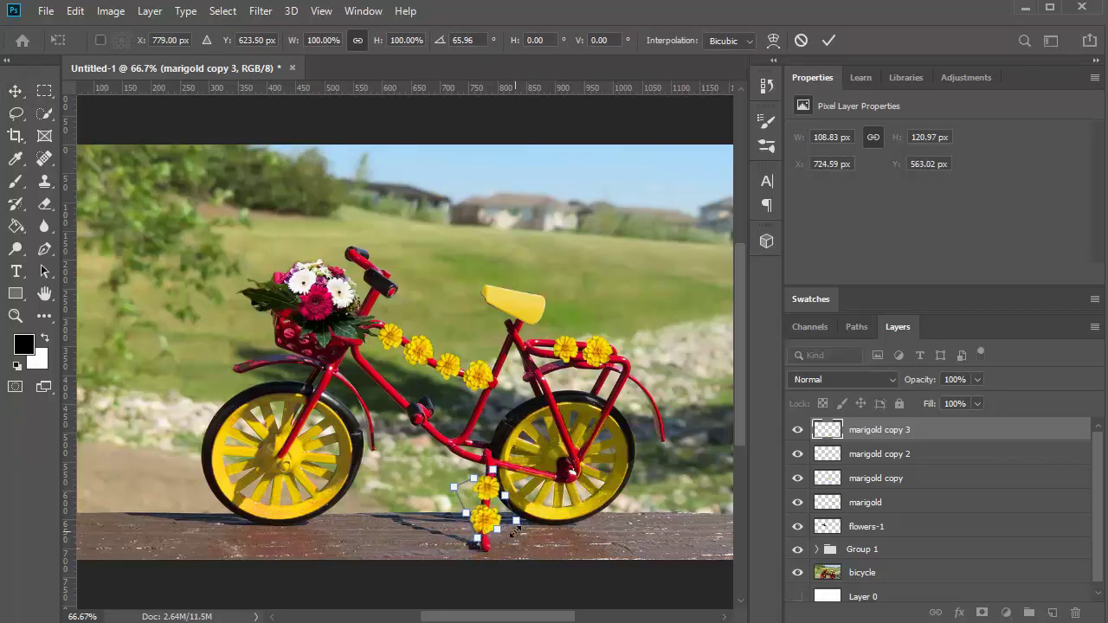
key(Return)
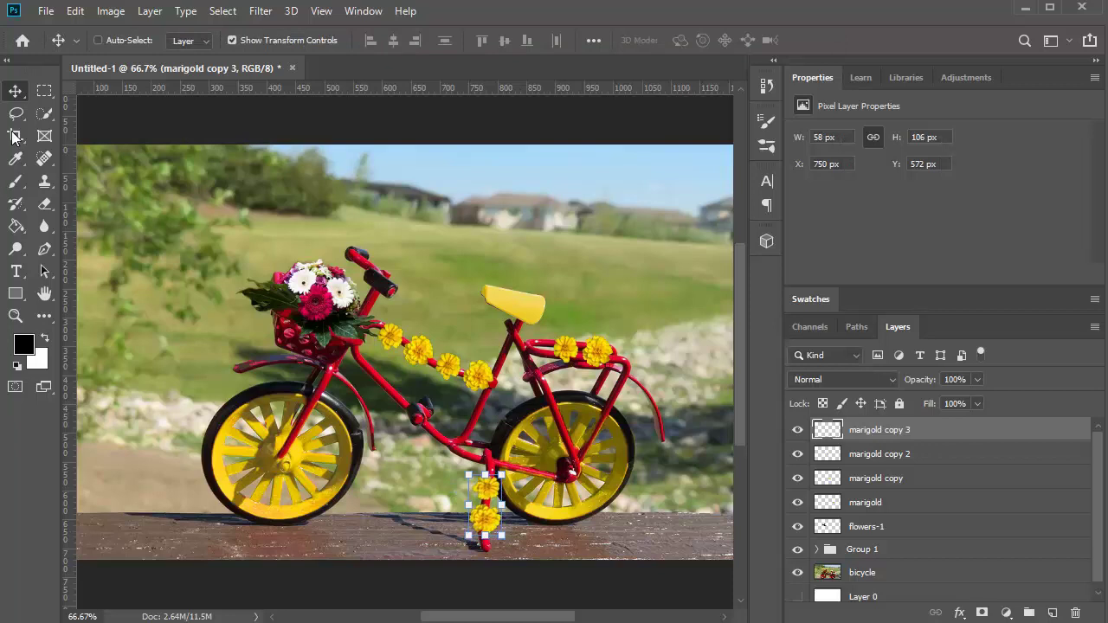
click(45, 90)
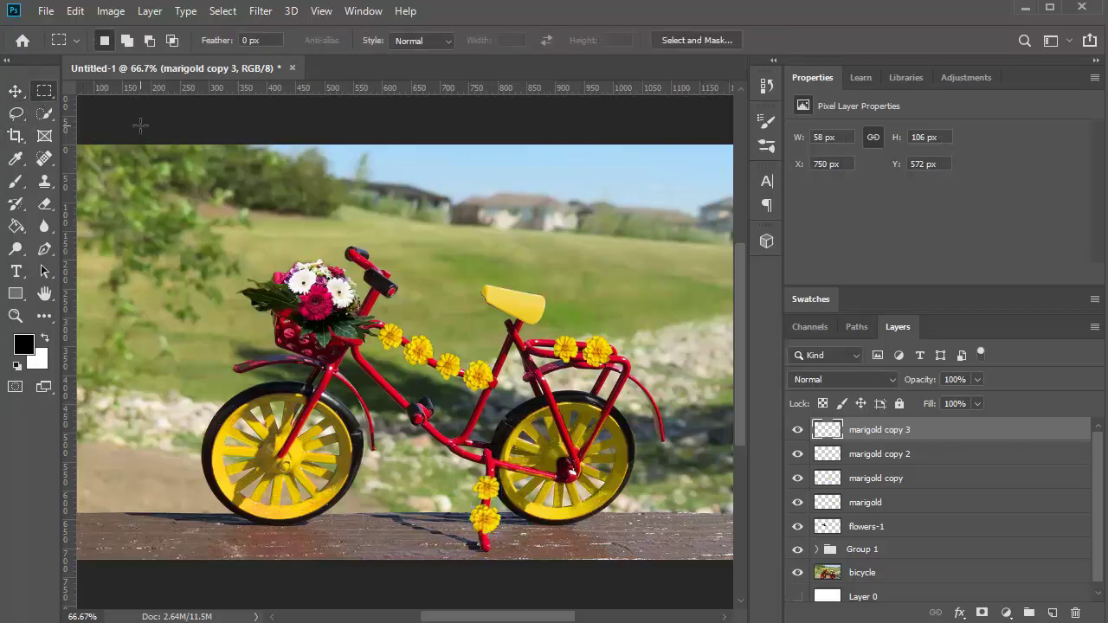